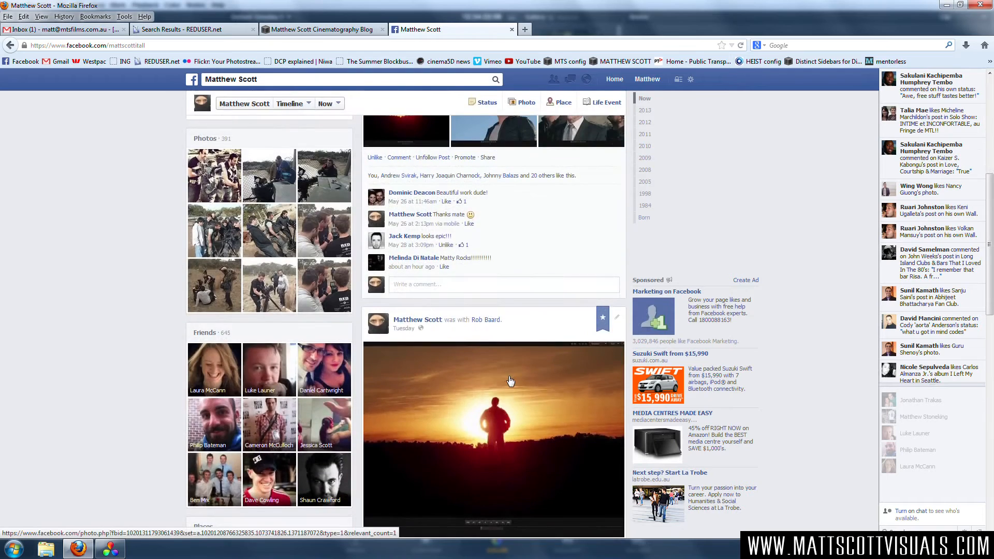
# Browse the photo posts on the open profile timeline.
pyautogui.scroll(20, 513, 384)
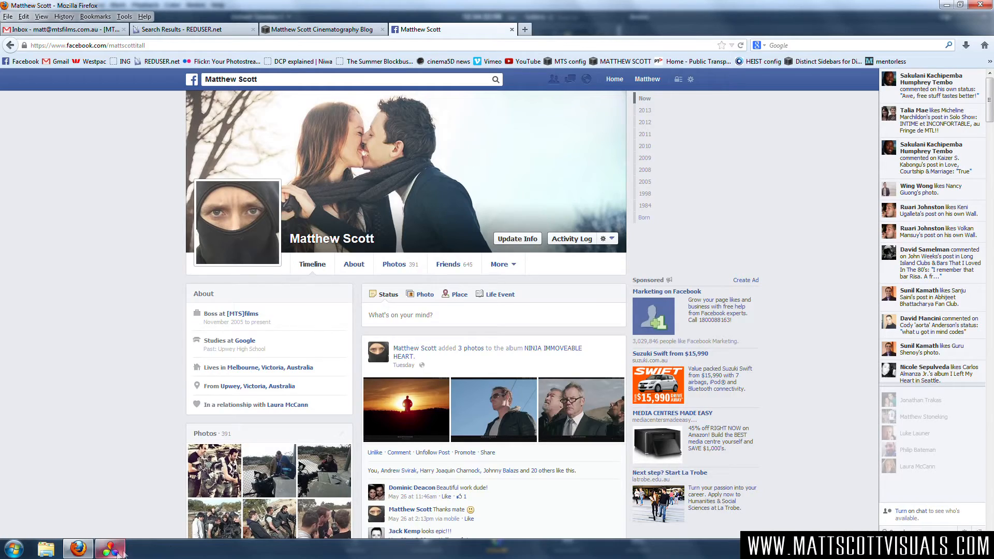
pyautogui.scroll(-5, 517, 380)
pyautogui.scroll(-15, 557, 405)
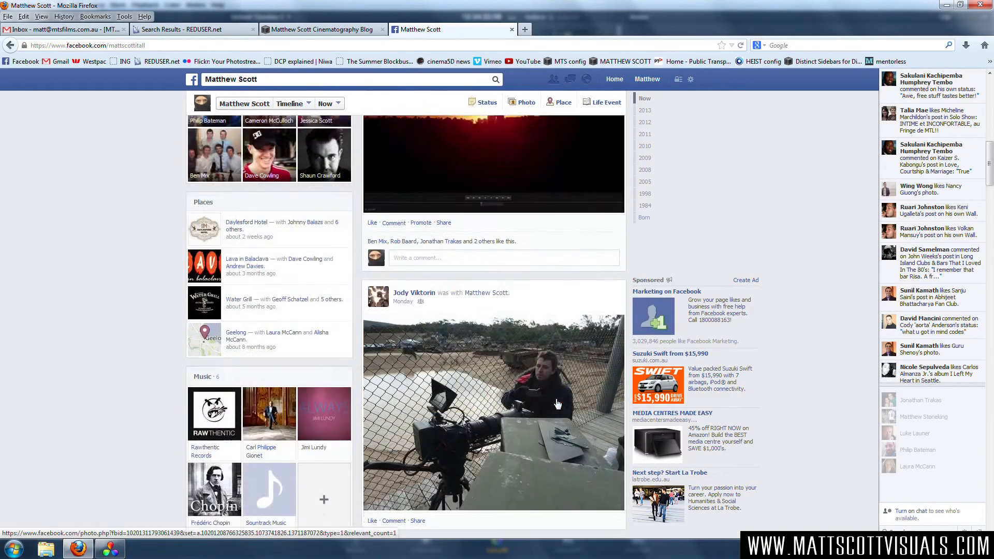
pyautogui.scroll(-5, 558, 405)
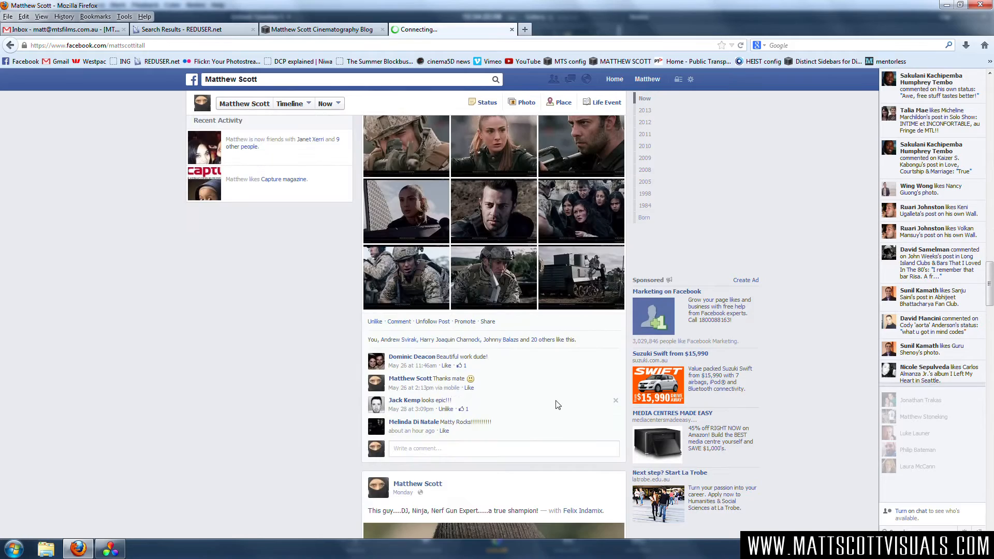
pyautogui.scroll(-5, 557, 405)
pyautogui.scroll(-4, 558, 404)
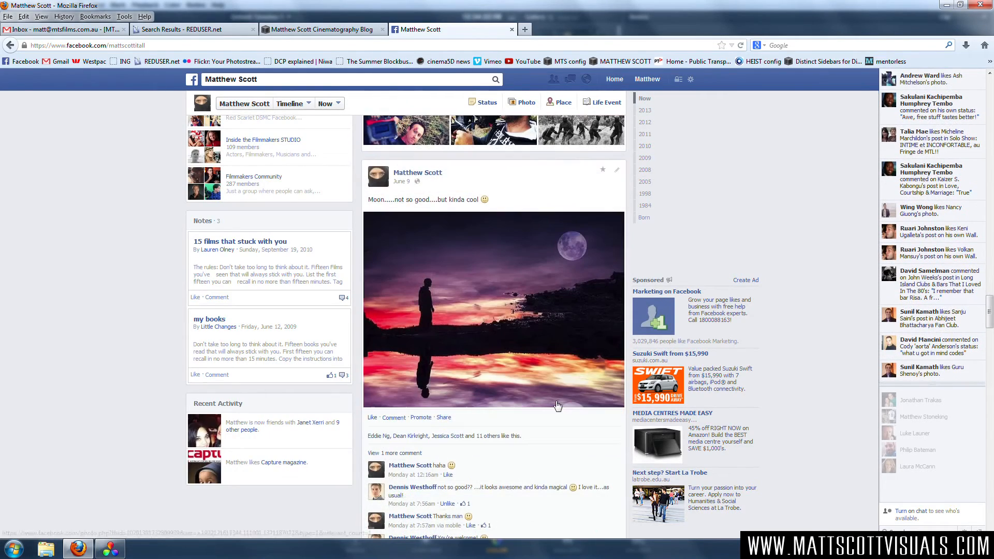
# Switch to DaVinci Resolve and exit the full-screen viewer.
pyautogui.click(118, 553)
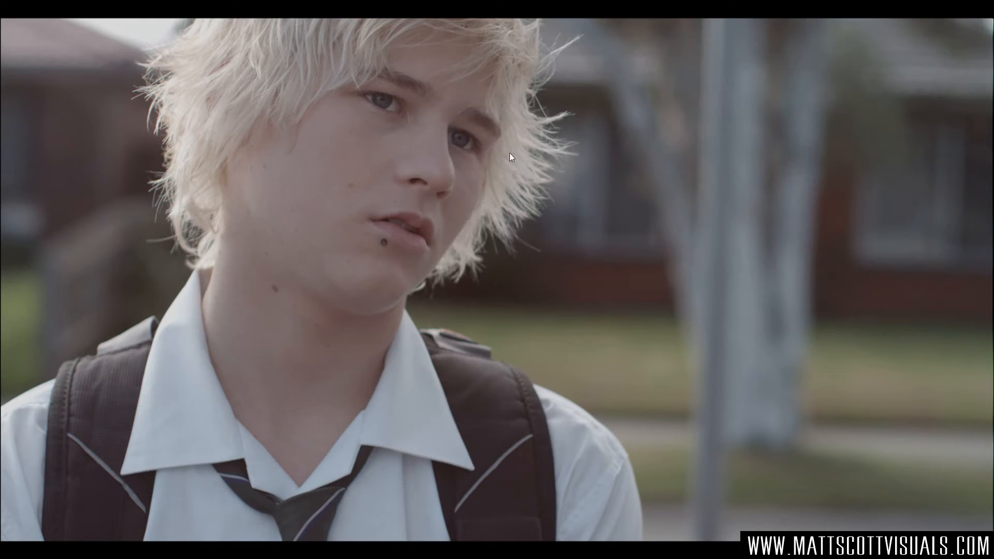
pyautogui.press('Escape')
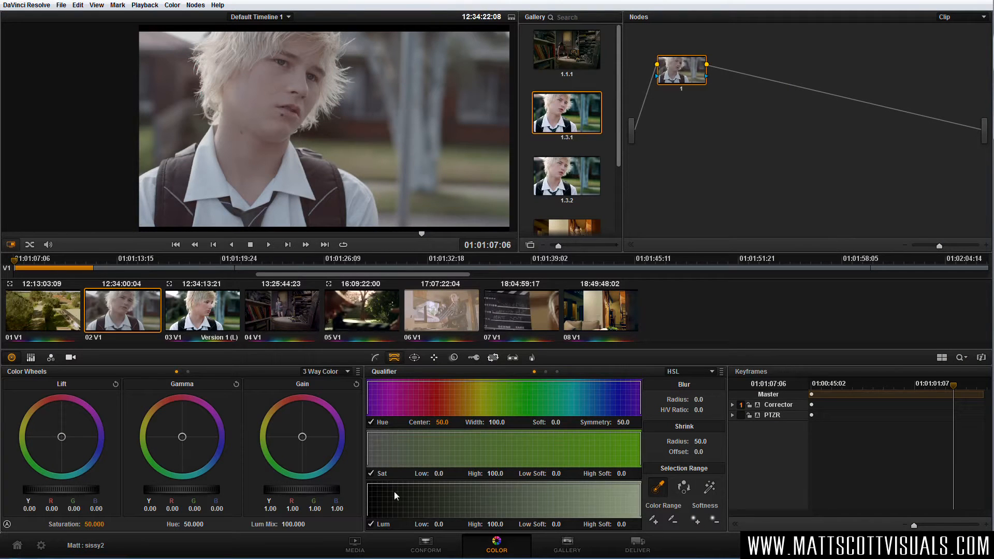
# Look over the Conform and Media pages, preview clip A009_C009_0720RO_001.R3D in the media pool, and return to the Color page.
pyautogui.click(431, 547)
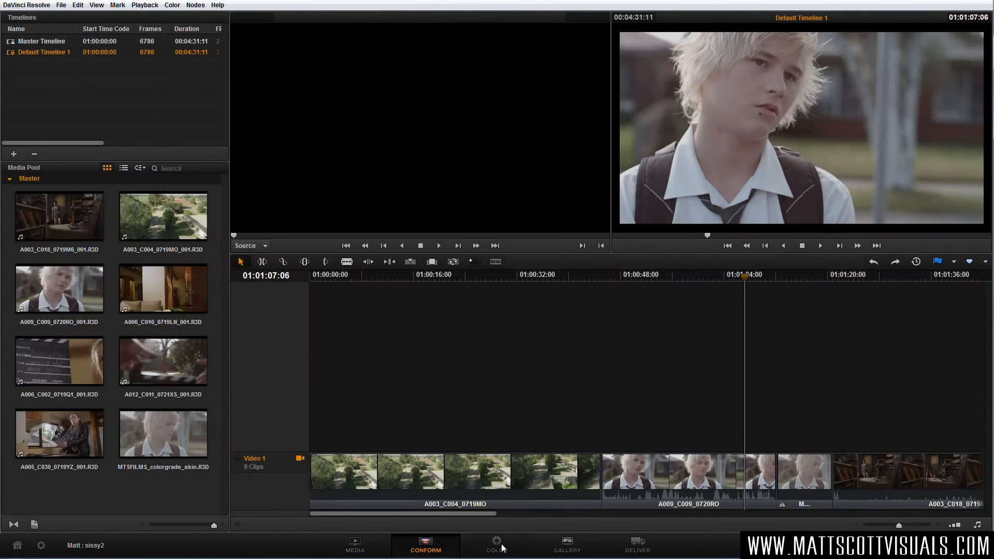
pyautogui.click(351, 549)
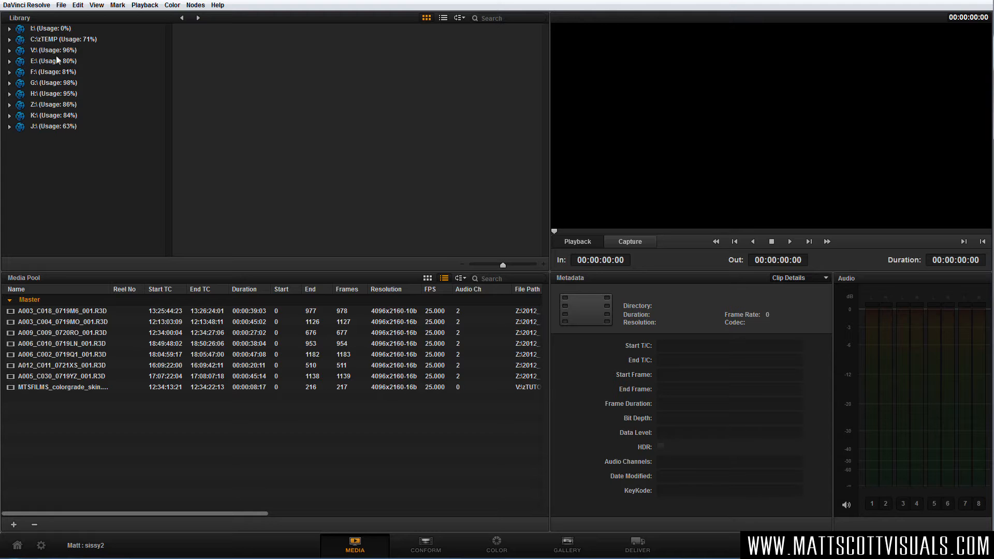
pyautogui.click(41, 332)
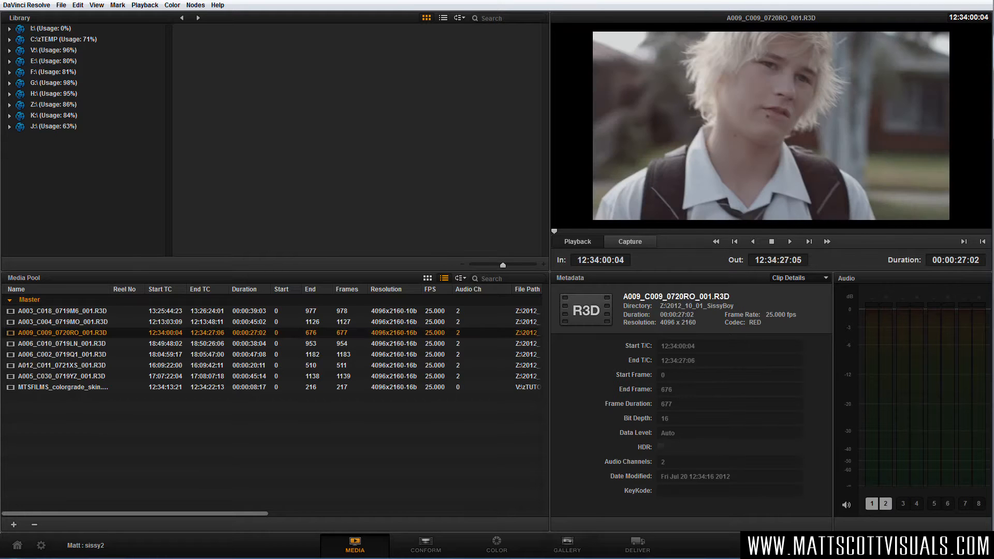
pyautogui.click(424, 540)
pyautogui.click(495, 544)
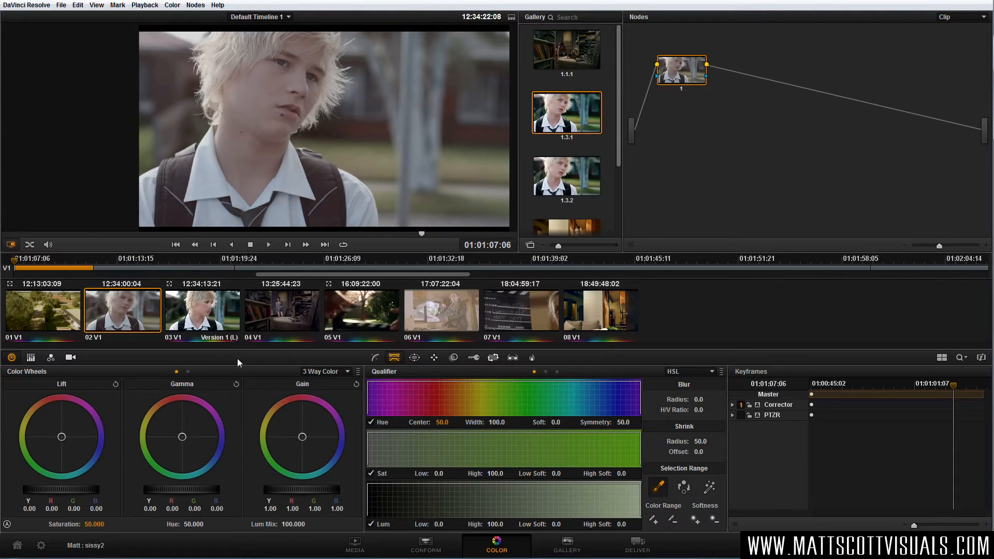
# On clip 03, lower the BALANCE node and space out the skin, hair, shirt and eyes nodes in a column beside it.
pyautogui.click(199, 316)
pyautogui.moveTo(798, 168); pyautogui.dragTo(804, 124)
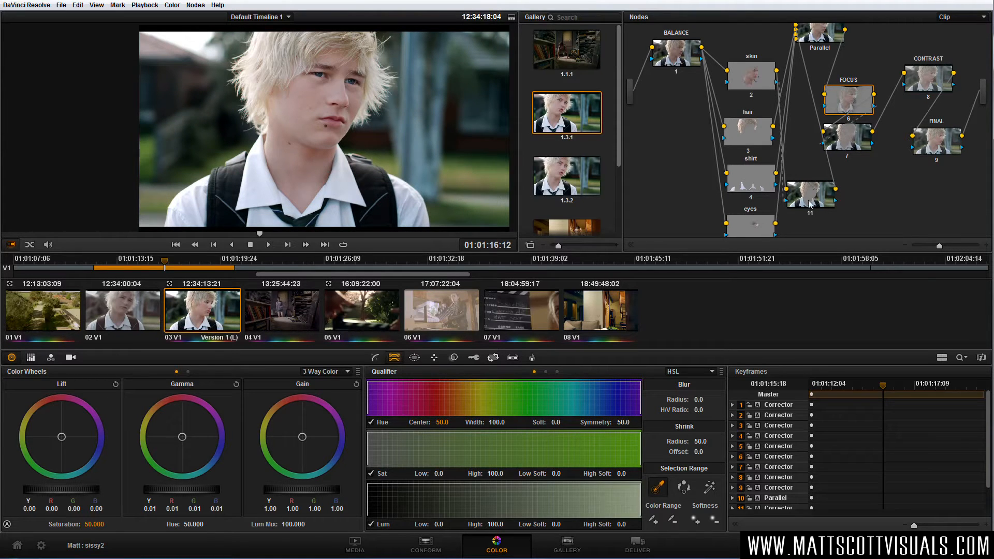
pyautogui.moveTo(678, 58); pyautogui.dragTo(665, 142)
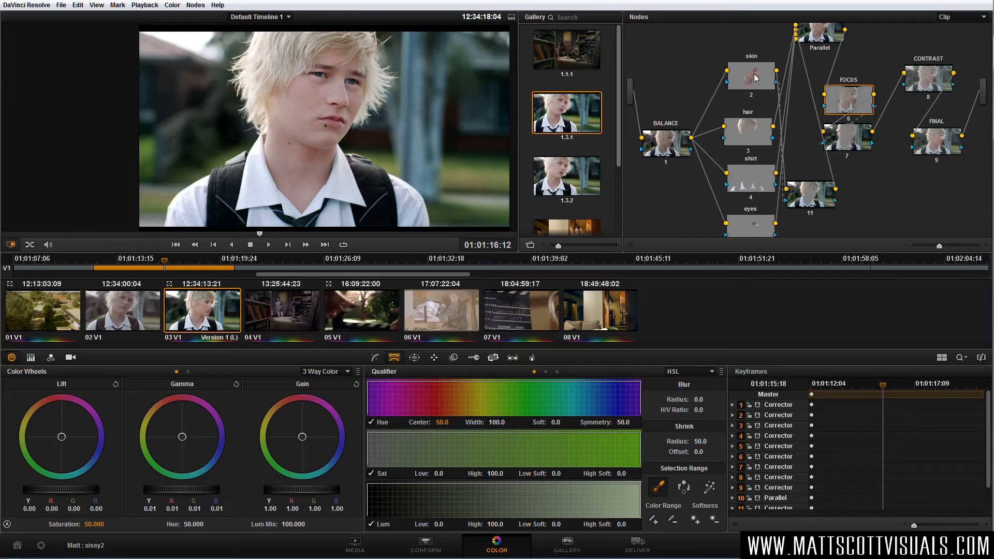
pyautogui.moveTo(751, 80); pyautogui.dragTo(748, 60)
pyautogui.moveTo(751, 132); pyautogui.dragTo(748, 110)
pyautogui.moveTo(752, 167); pyautogui.dragTo(751, 150)
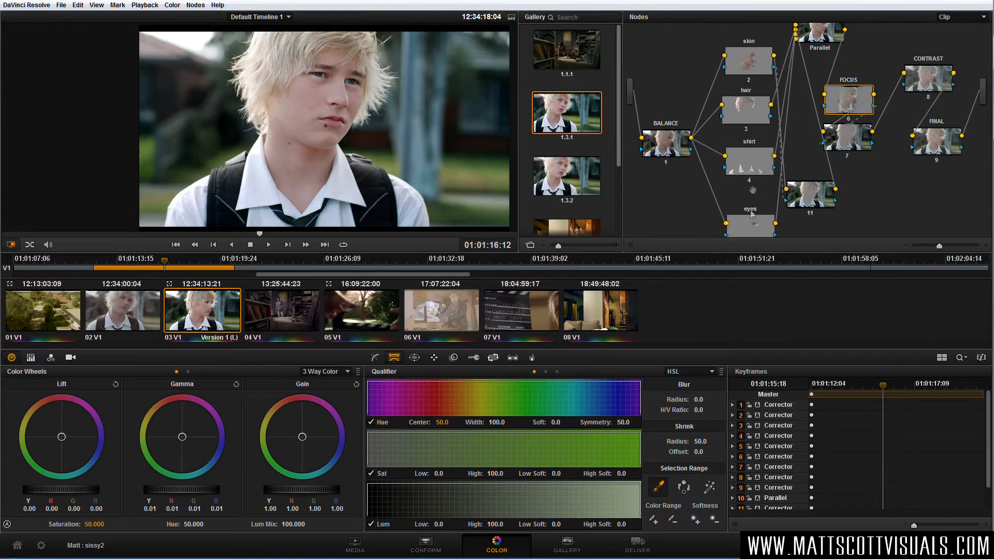
pyautogui.moveTo(749, 217); pyautogui.dragTo(752, 190)
# Spread out the FOCUS node, node 7, and the CONTRAST and FINAL nodes at the end of the node graph.
pyautogui.moveTo(850, 136); pyautogui.dragTo(870, 152)
pyautogui.moveTo(851, 98); pyautogui.dragTo(867, 95)
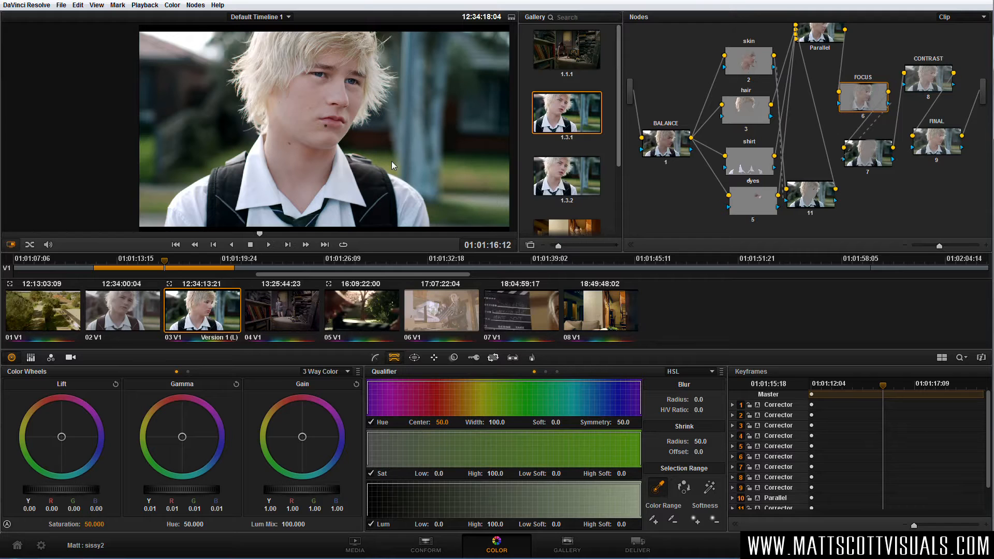
pyautogui.moveTo(927, 85); pyautogui.dragTo(933, 83)
pyautogui.moveTo(935, 122); pyautogui.dragTo(942, 126)
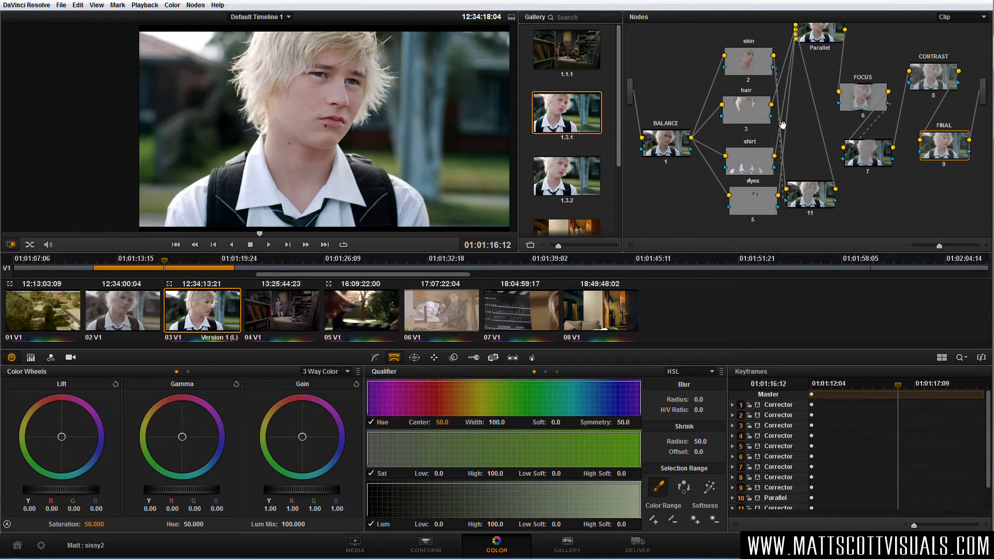
# On clip 02 at 01:01:01:15, set the camera raw decoding to use Clip and the gamma curve to REDlog Film.
pyautogui.click(144, 317)
pyautogui.moveTo(254, 234); pyautogui.dragTo(314, 240)
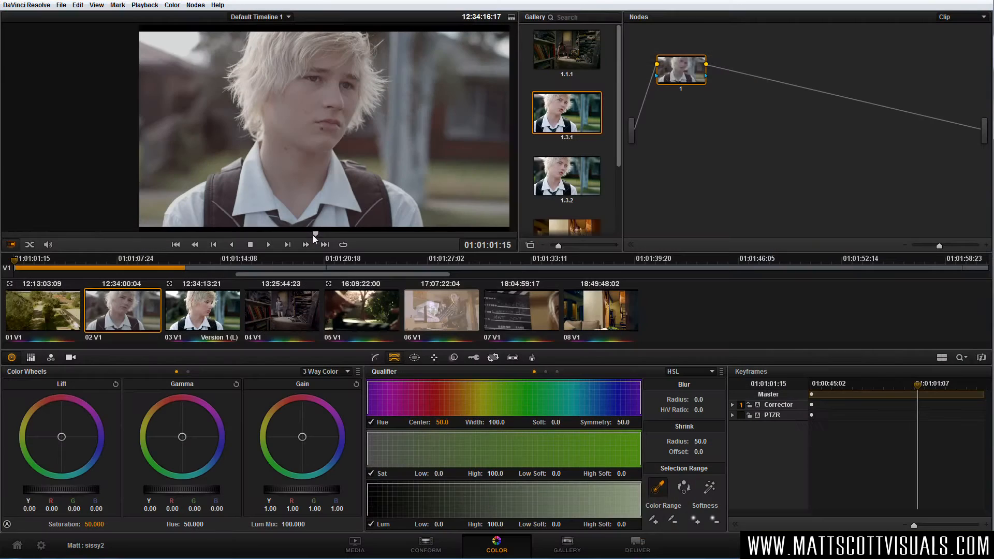
pyautogui.click(71, 357)
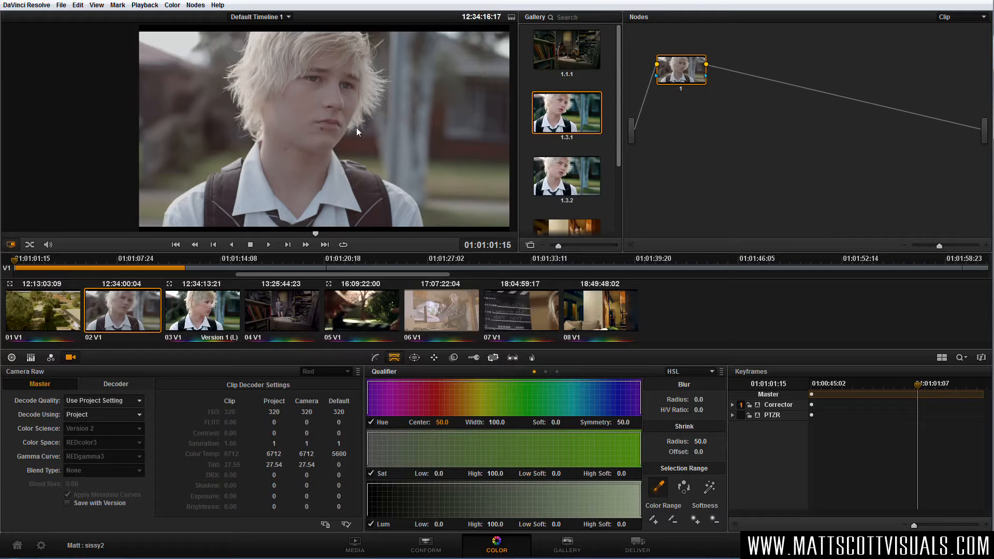
pyautogui.click(101, 414)
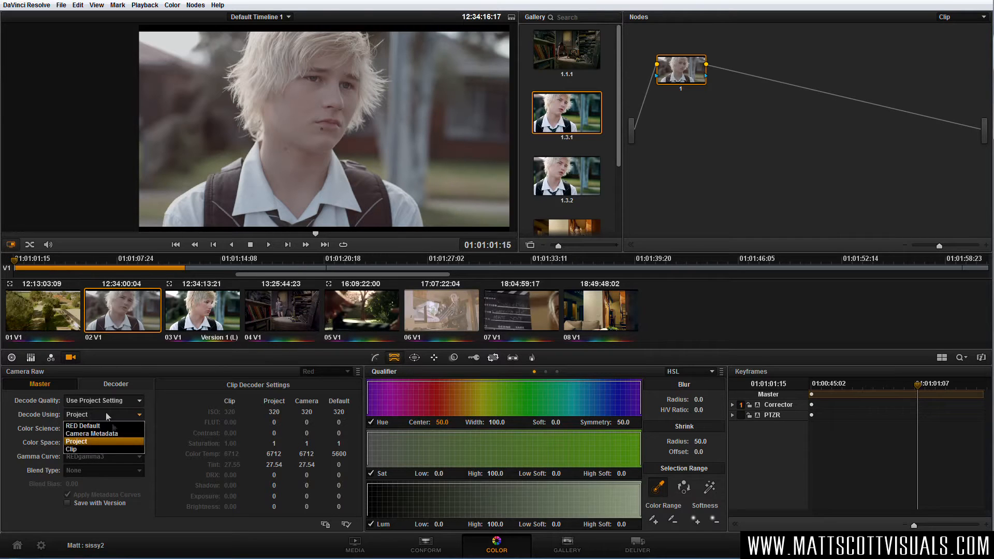
pyautogui.click(88, 449)
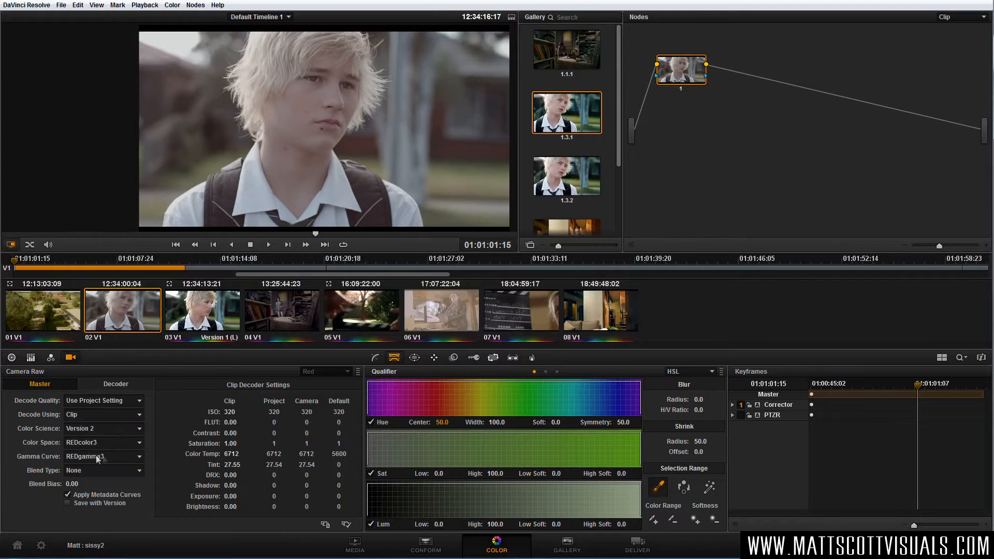
pyautogui.click(98, 457)
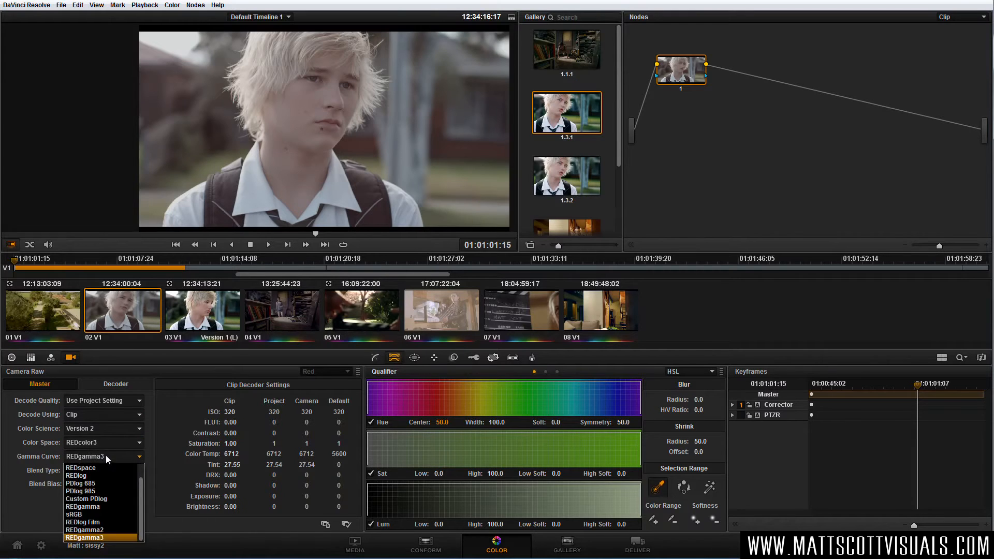
pyautogui.click(102, 523)
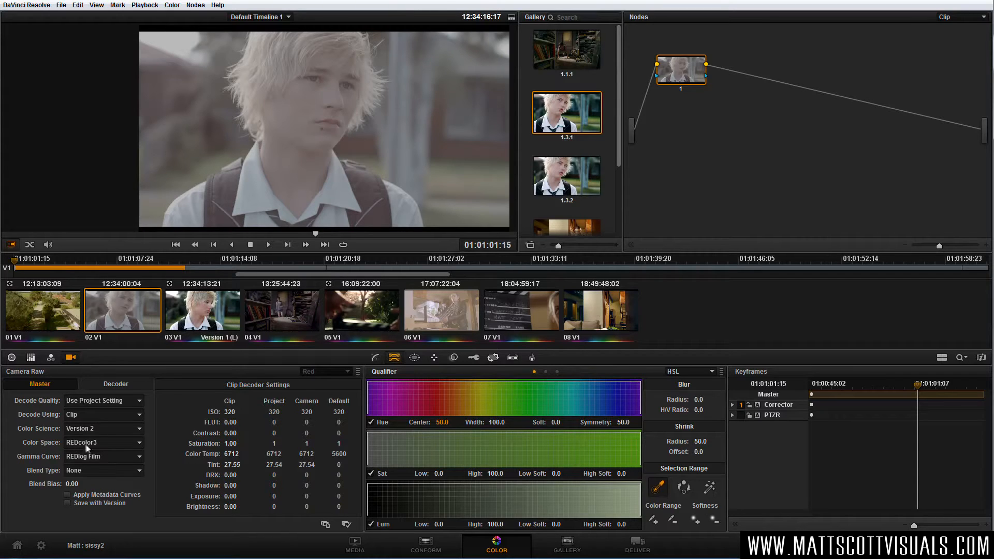
# Compare the clip with gallery still 1.3.1 using the reference wipe, and turn the wipe off.
pyautogui.click(103, 443)
pyautogui.click(103, 443)
pyautogui.doubleClick(558, 115)
pyautogui.moveTo(254, 137); pyautogui.dragTo(391, 123)
pyautogui.hotkey('ctrl', 'w')
pyautogui.moveTo(350, 215); pyautogui.dragTo(344, 170)
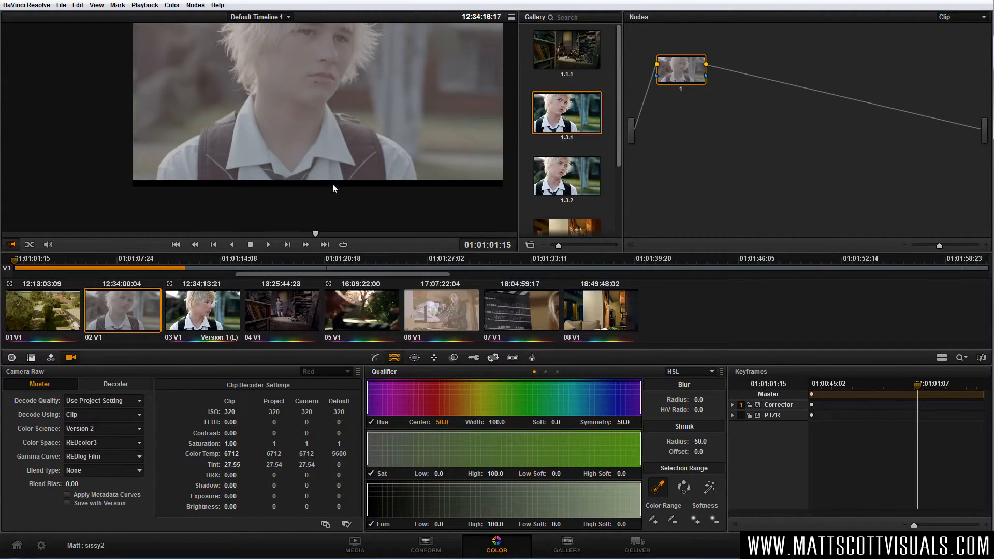
pyautogui.scroll(5, 343, 191)
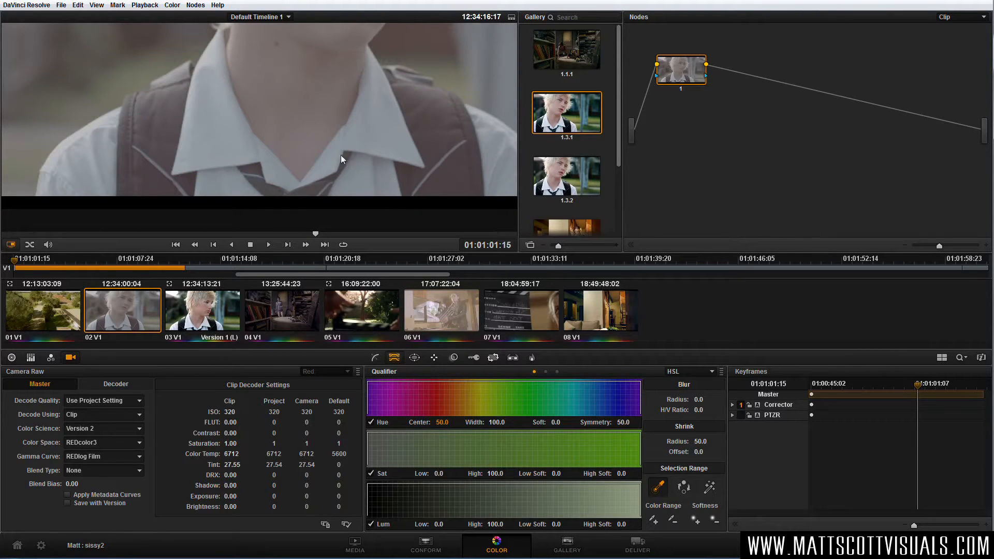
pyautogui.moveTo(272, 183)
pyautogui.mouseDown()
pyautogui.moveTo(272, 215)
pyautogui.moveTo(274, 199)
pyautogui.mouseUp()
pyautogui.scroll(-6, 279, 195)
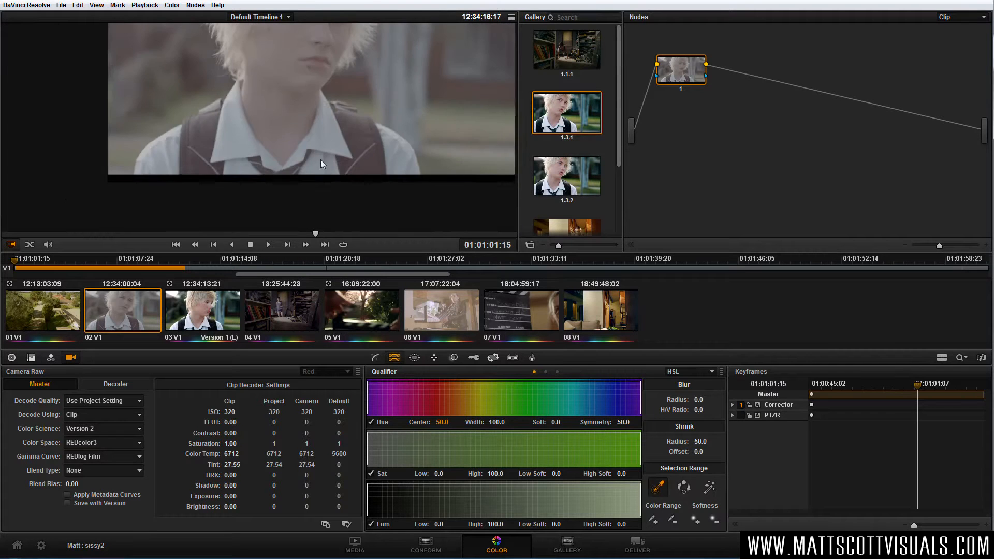
pyautogui.scroll(5, 355, 192)
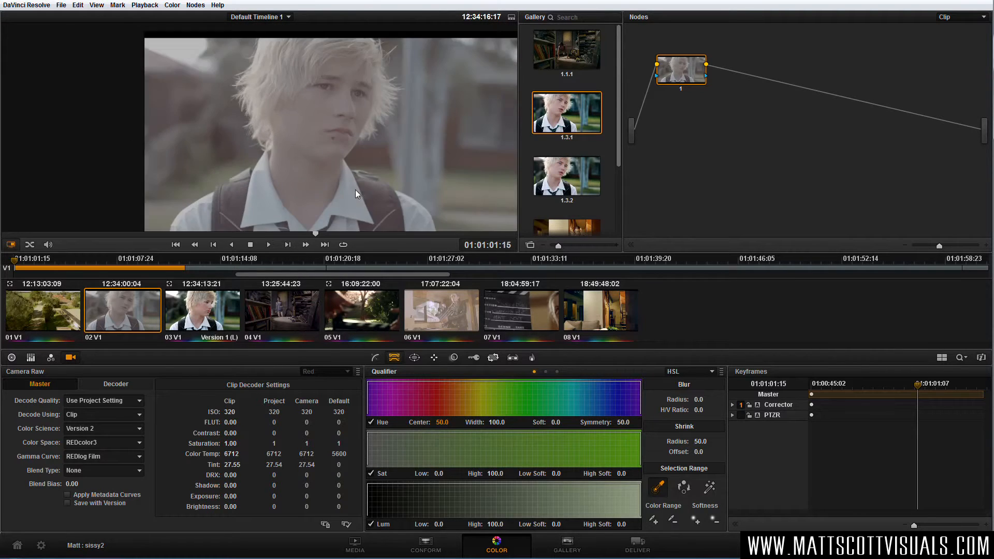
# Show the video scopes and display only the Waveform in a 1 UP layout.
pyautogui.rightClick(405, 148)
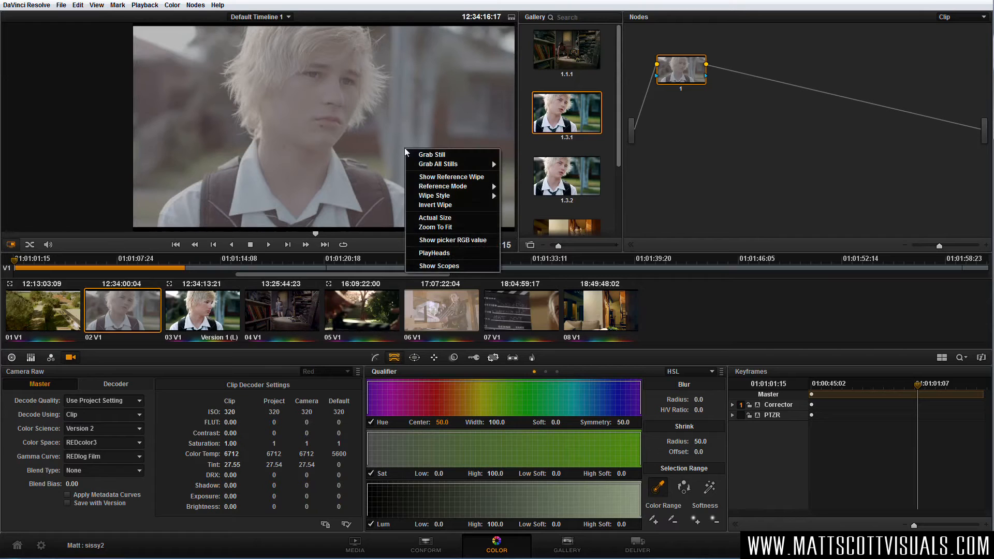
pyautogui.click(442, 266)
pyautogui.doubleClick(675, 322)
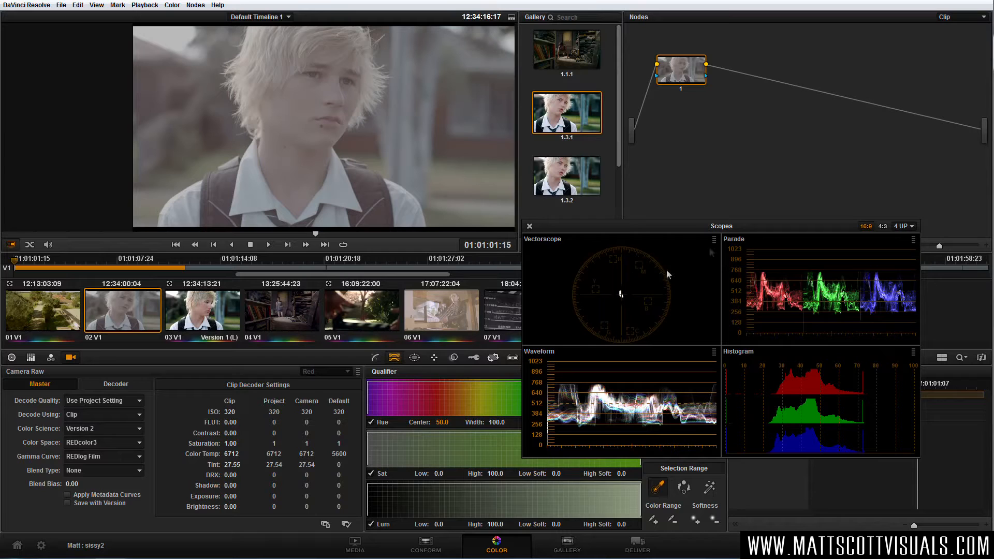
pyautogui.click(713, 240)
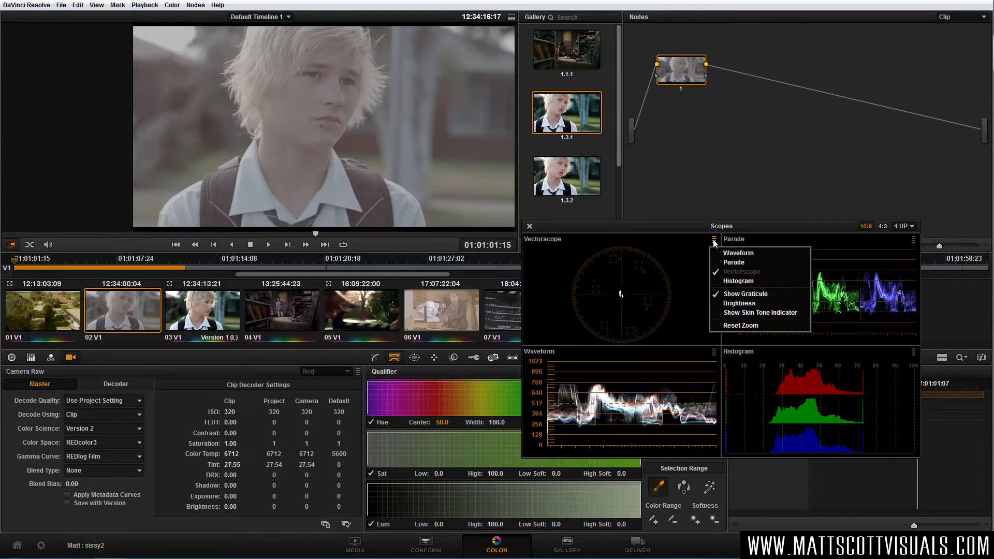
pyautogui.click(739, 253)
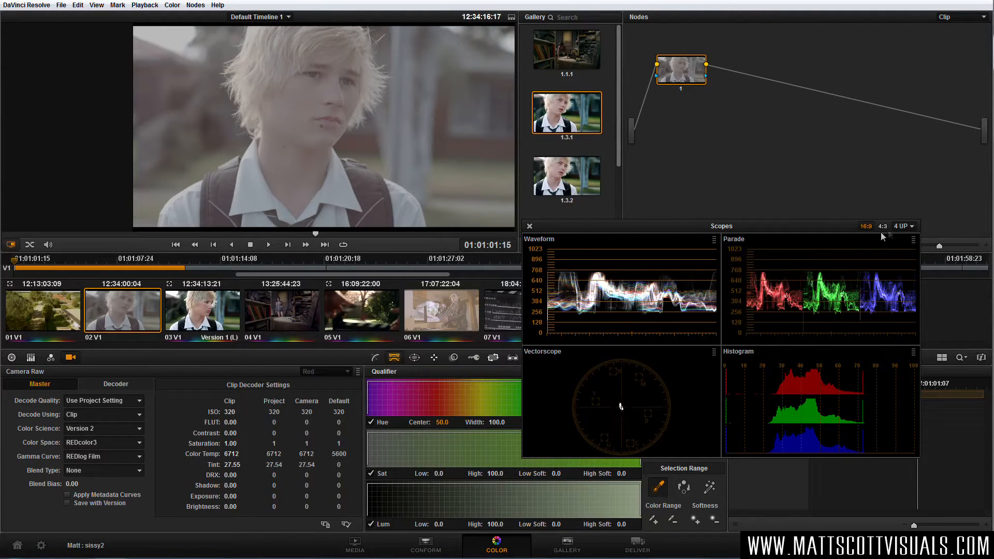
pyautogui.click(904, 226)
pyautogui.click(901, 236)
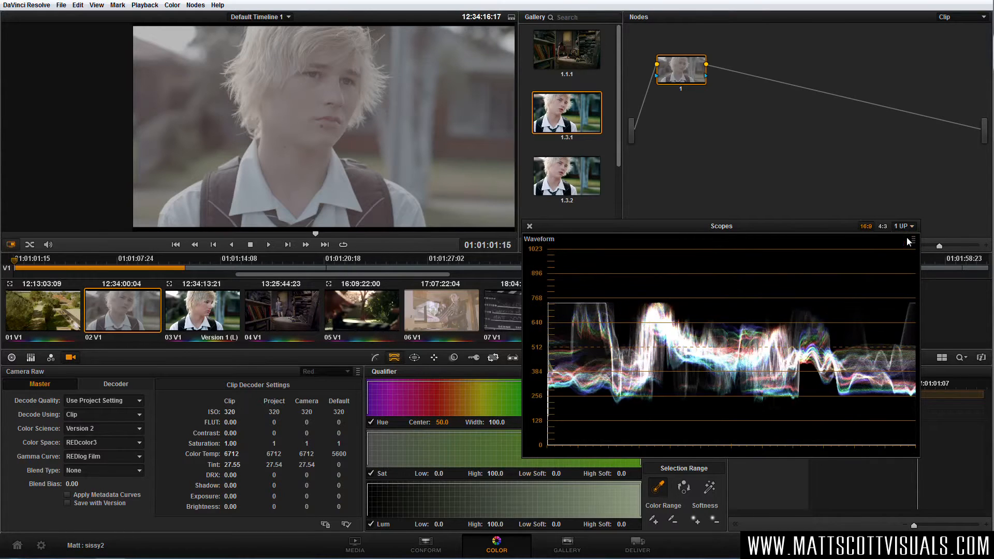
# Enlarge the scopes window and move it so the whole waveform fits beside the boy's face in the viewer.
pyautogui.moveTo(821, 226); pyautogui.dragTo(805, 199)
pyautogui.moveTo(916, 436); pyautogui.dragTo(966, 519)
pyautogui.moveTo(889, 197); pyautogui.dragTo(800, 139)
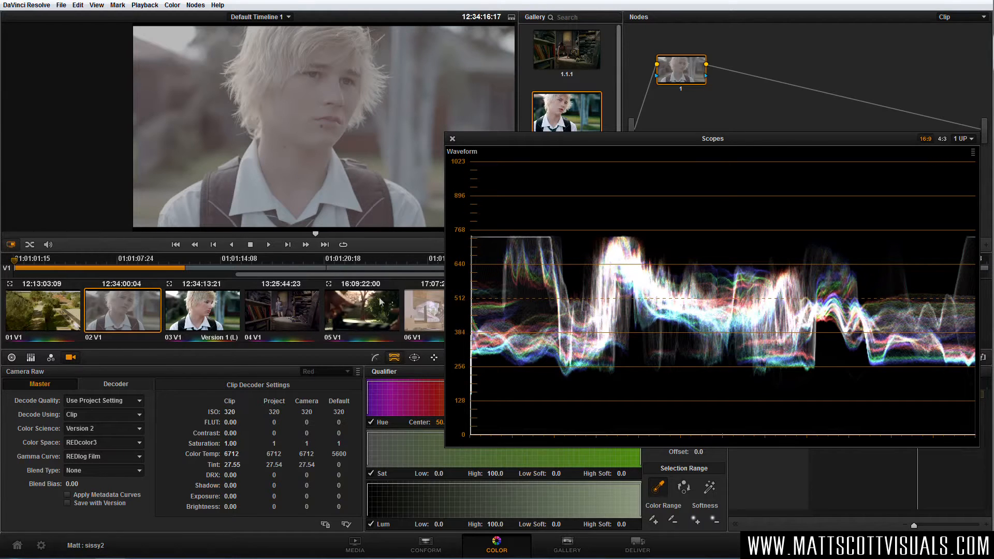
# Try shifting the Lift, Gamma and Gain color balance and lowering the Lift master to -0.04, resetting each wheel.
pyautogui.click(11, 358)
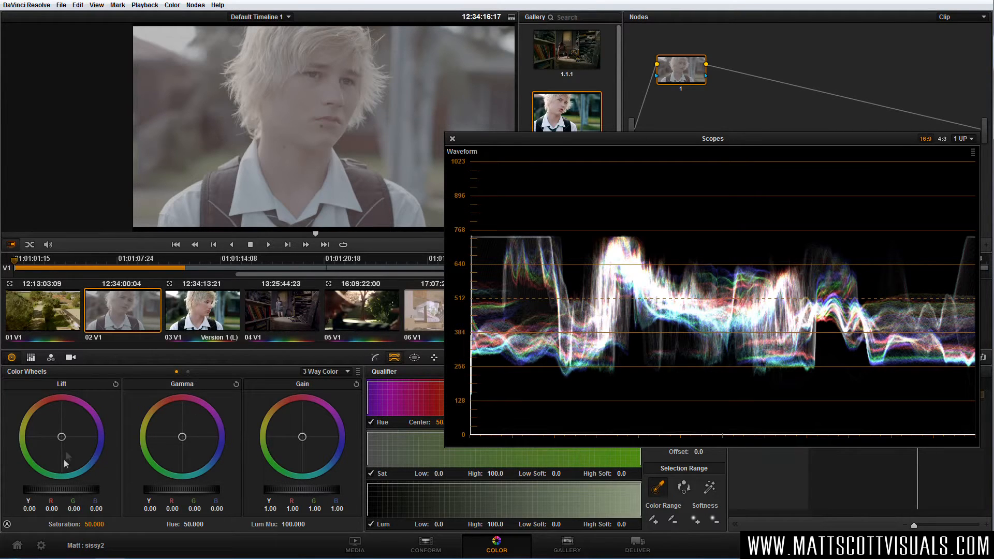
pyautogui.moveTo(58, 438); pyautogui.dragTo(112, 382)
pyautogui.click(115, 384)
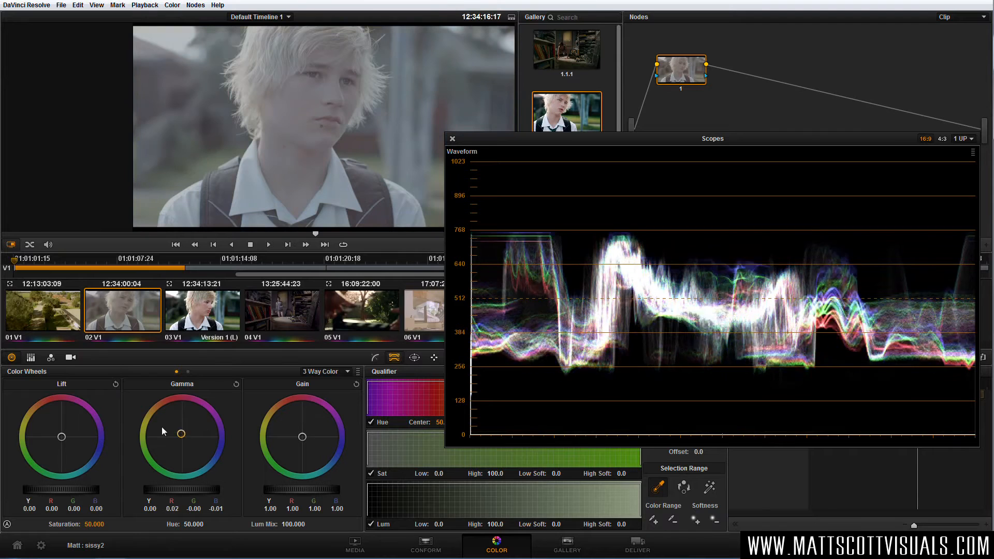
pyautogui.moveTo(285, 429)
pyautogui.mouseDown()
pyautogui.moveTo(294, 445)
pyautogui.moveTo(288, 412)
pyautogui.moveTo(282, 421)
pyautogui.mouseUp()
pyautogui.click(357, 384)
pyautogui.click(236, 384)
pyautogui.moveTo(63, 492); pyautogui.dragTo(85, 494)
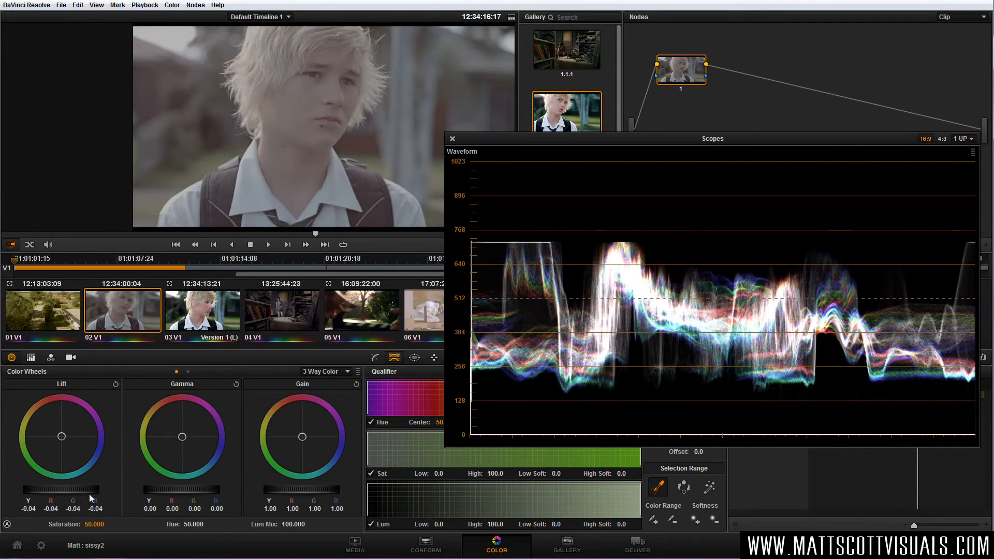
pyautogui.click(116, 385)
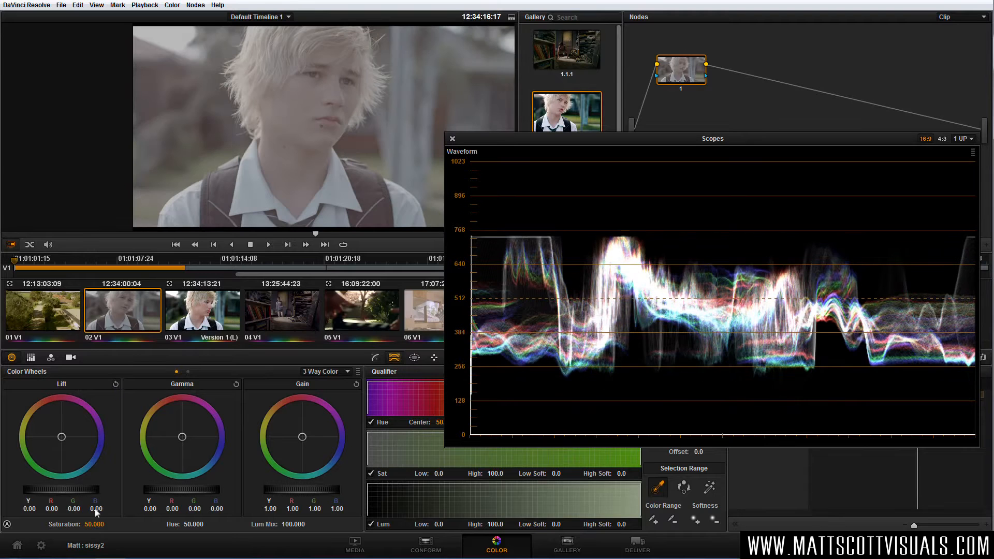
# Lower the Lift master to -0.14 to bring the waveform shadows down, keeping the scopes window clear of the boy's face.
pyautogui.moveTo(83, 492); pyautogui.dragTo(17, 492)
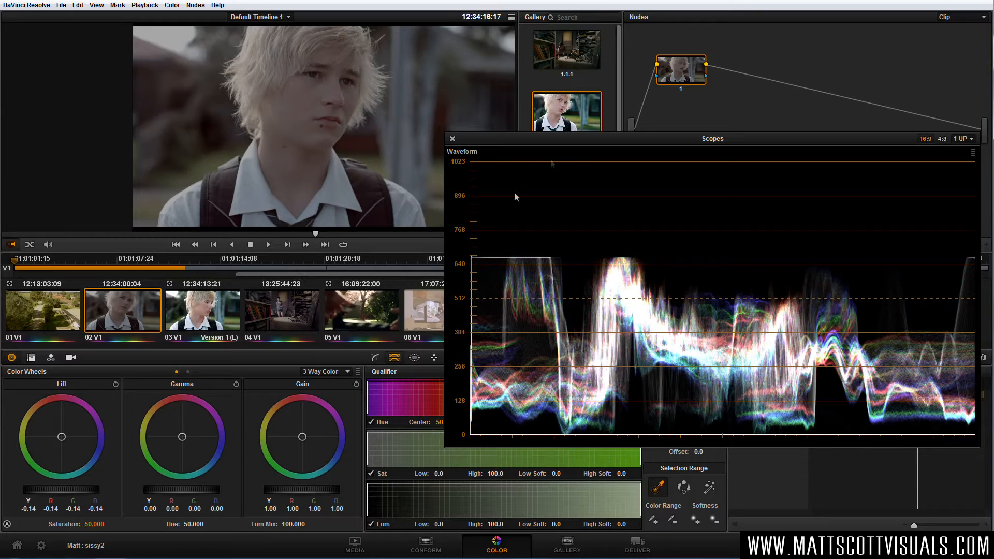
pyautogui.moveTo(590, 139); pyautogui.dragTo(573, 190)
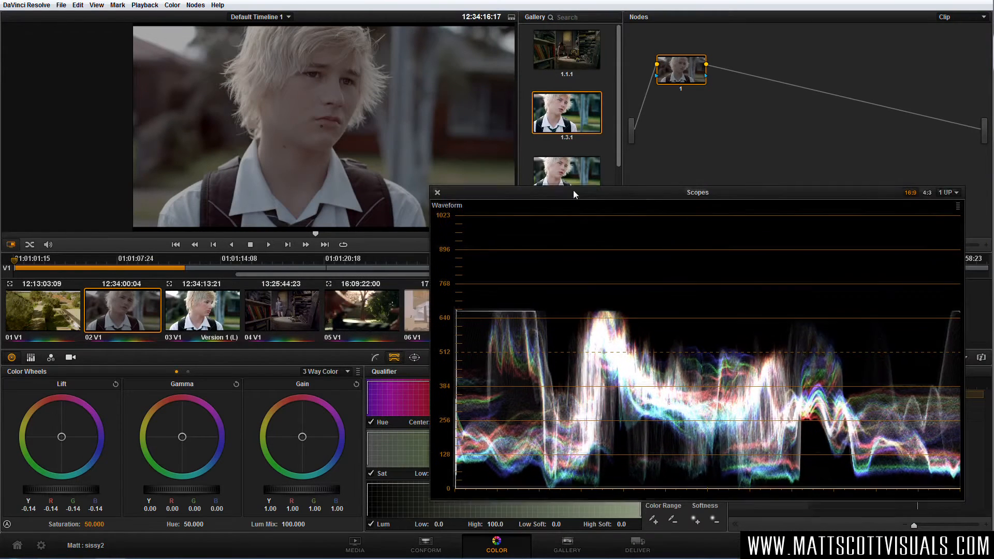
pyautogui.moveTo(82, 489); pyautogui.dragTo(54, 490)
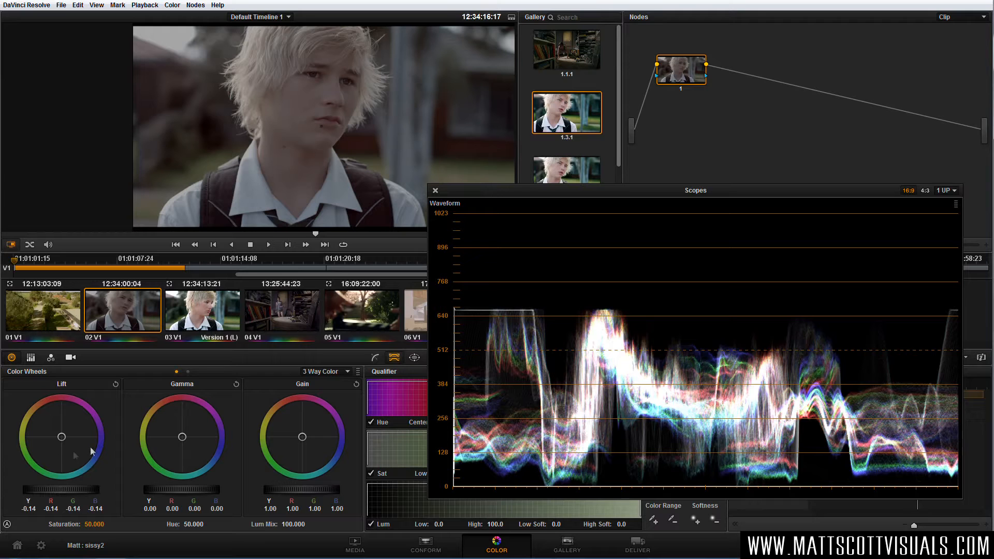
# Balance the Lift color to red -0.17, green -0.14 and blue -0.15, moving the scopes window to check the shadow traces.
pyautogui.moveTo(61, 439)
pyautogui.mouseDown()
pyautogui.moveTo(73, 451)
pyautogui.moveTo(75, 443)
pyautogui.moveTo(51, 443)
pyautogui.moveTo(70, 448)
pyautogui.moveTo(61, 454)
pyautogui.mouseUp()
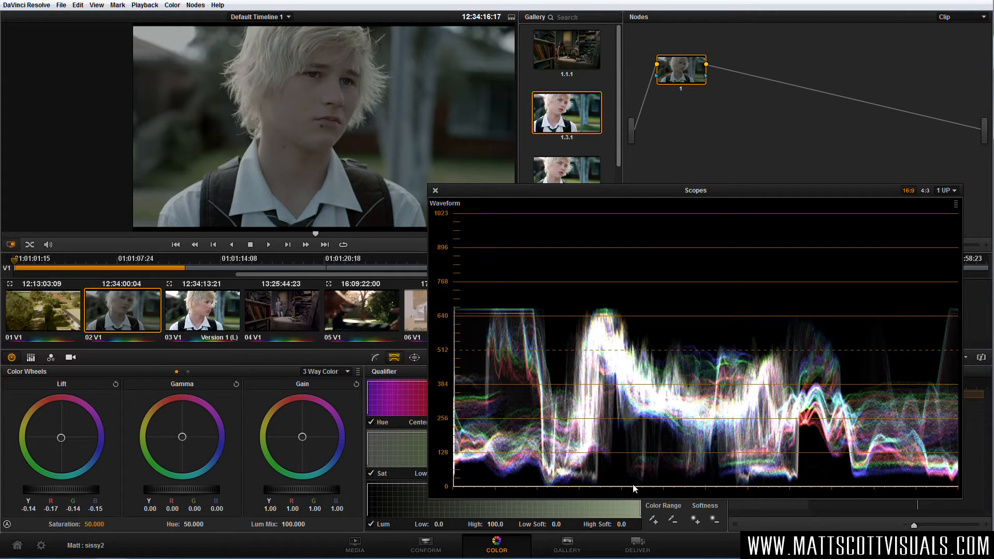
pyautogui.moveTo(567, 189); pyautogui.dragTo(466, 235)
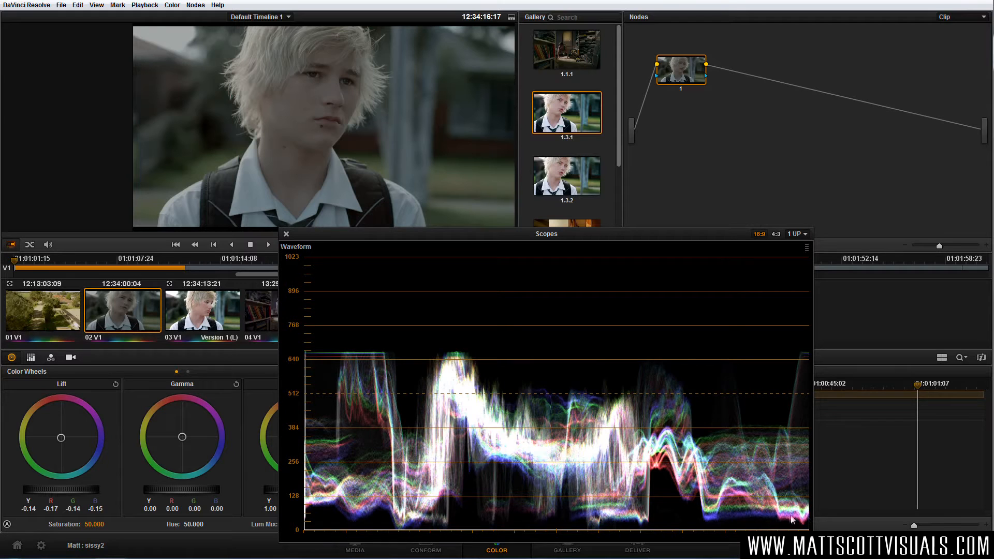
pyautogui.moveTo(469, 234); pyautogui.dragTo(556, 231)
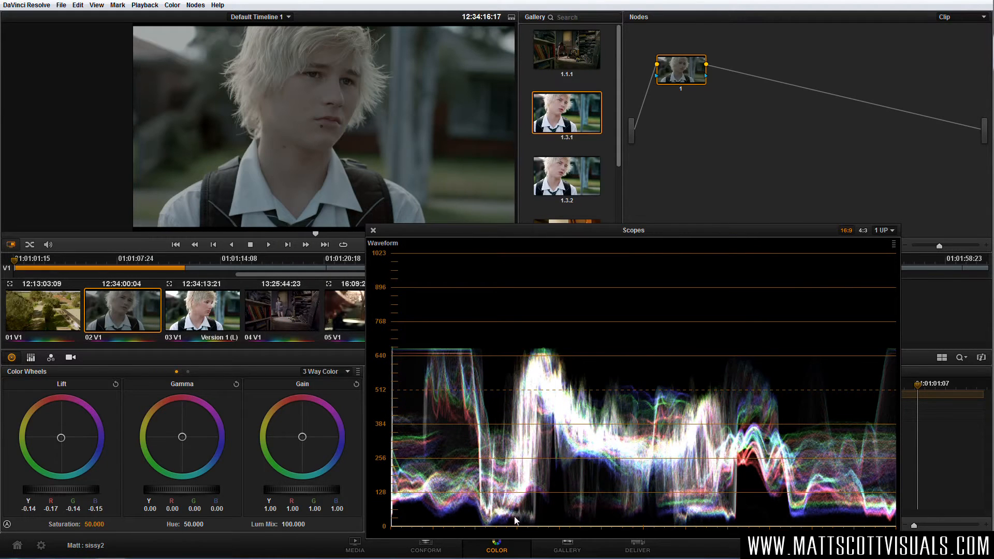
pyautogui.moveTo(543, 229); pyautogui.dragTo(599, 161)
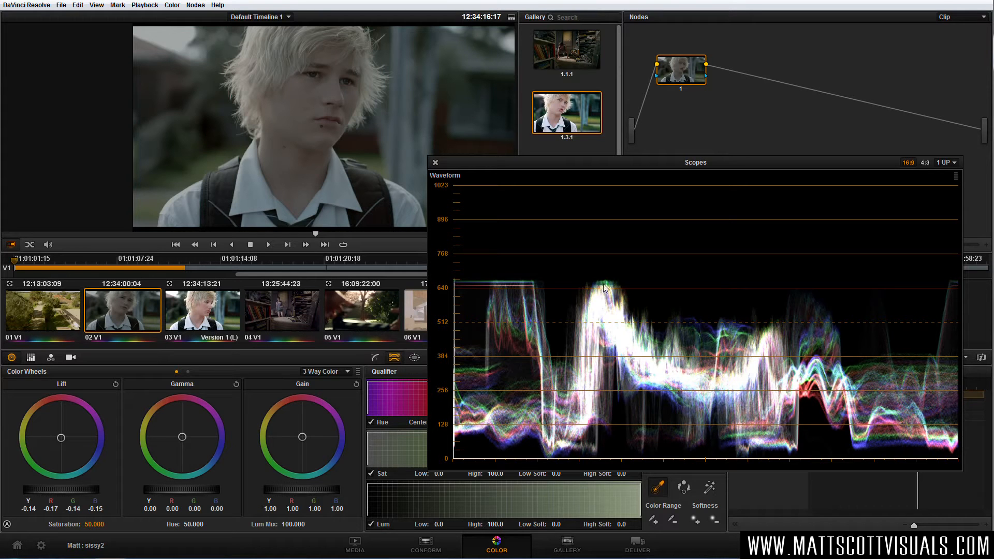
# Balance the Gain color and raise the Gain master to 1.37, with red at 1.38 and green and blue at 1.37.
pyautogui.moveTo(298, 441); pyautogui.dragTo(304, 438)
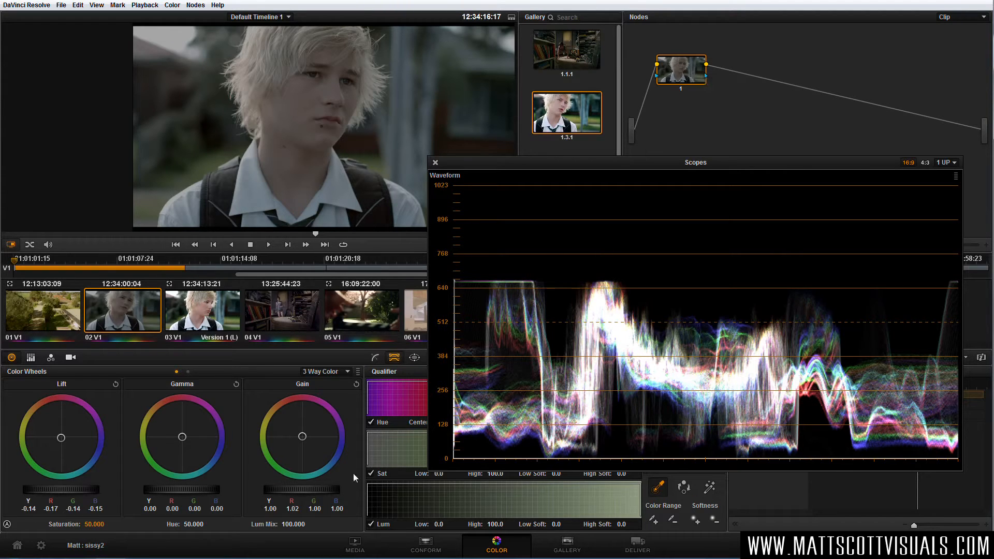
pyautogui.moveTo(294, 491); pyautogui.dragTo(452, 498)
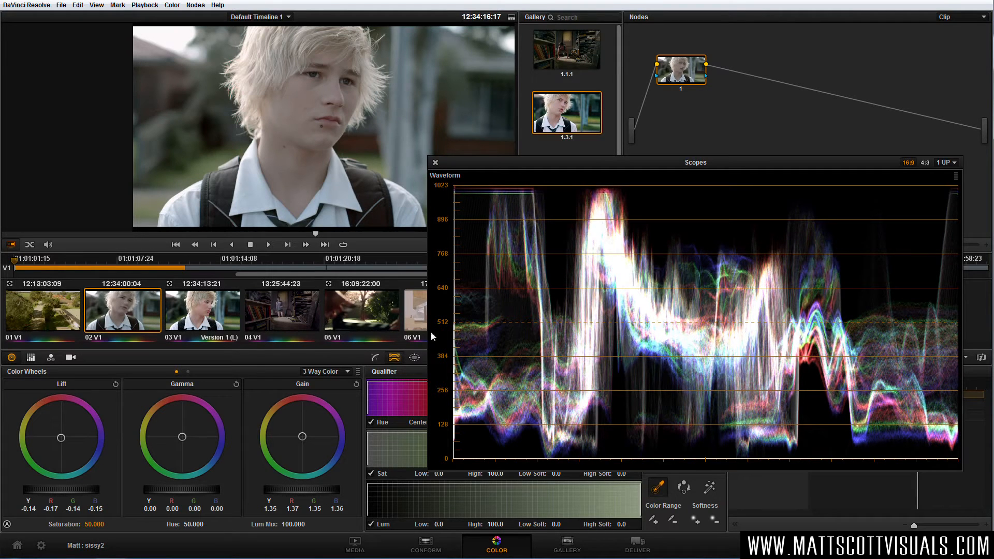
pyautogui.moveTo(303, 438); pyautogui.dragTo(304, 442)
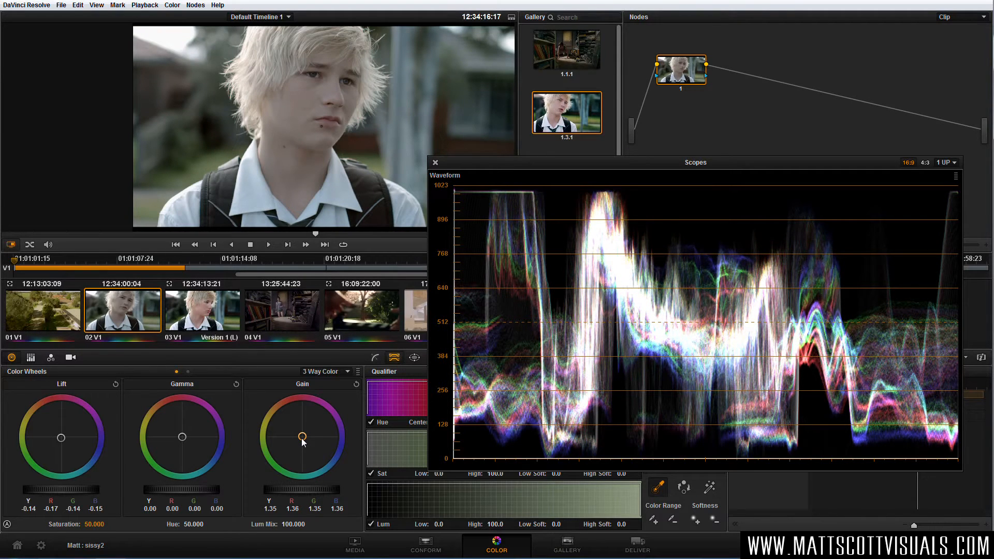
pyautogui.moveTo(309, 488); pyautogui.dragTo(323, 488)
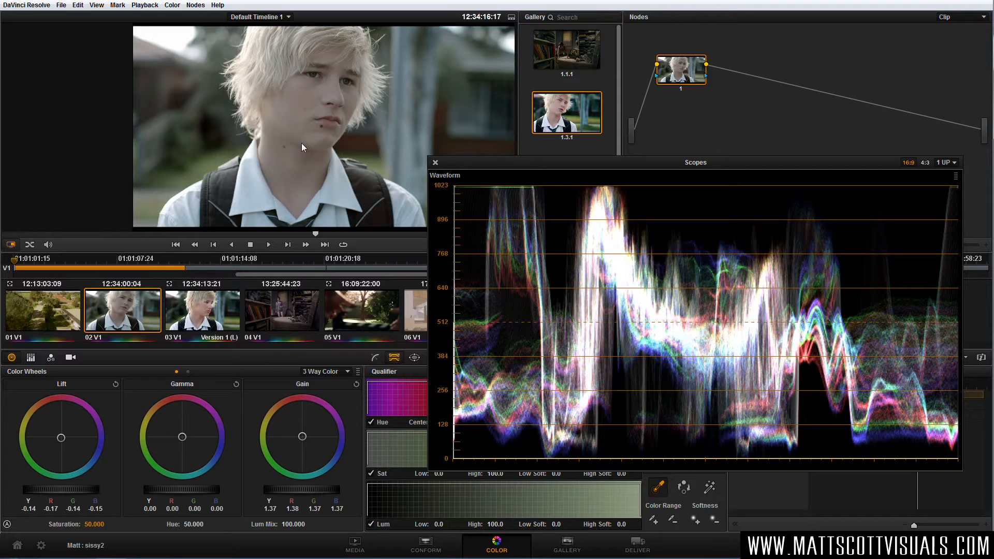
# Shift the Gamma color balance to red 0.01, green -0.00 and blue 0.01, and review the image full screen.
pyautogui.moveTo(530, 167); pyautogui.dragTo(520, 179)
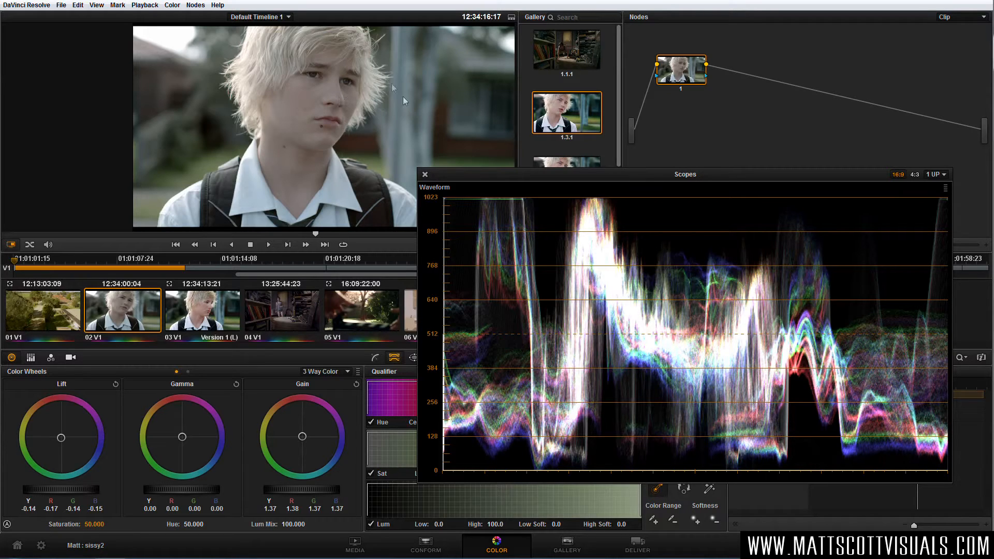
pyautogui.moveTo(449, 174); pyautogui.dragTo(485, 194)
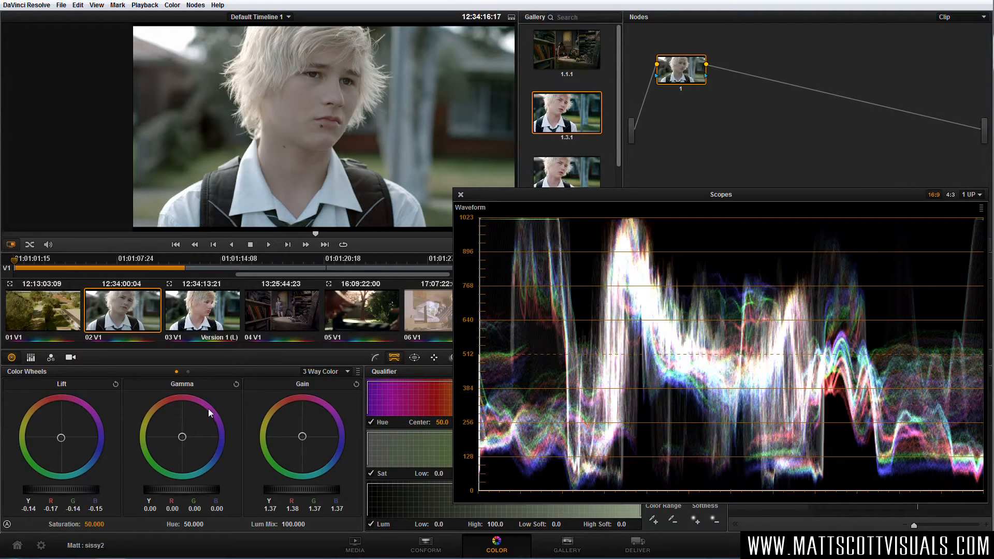
pyautogui.moveTo(156, 458); pyautogui.dragTo(191, 428)
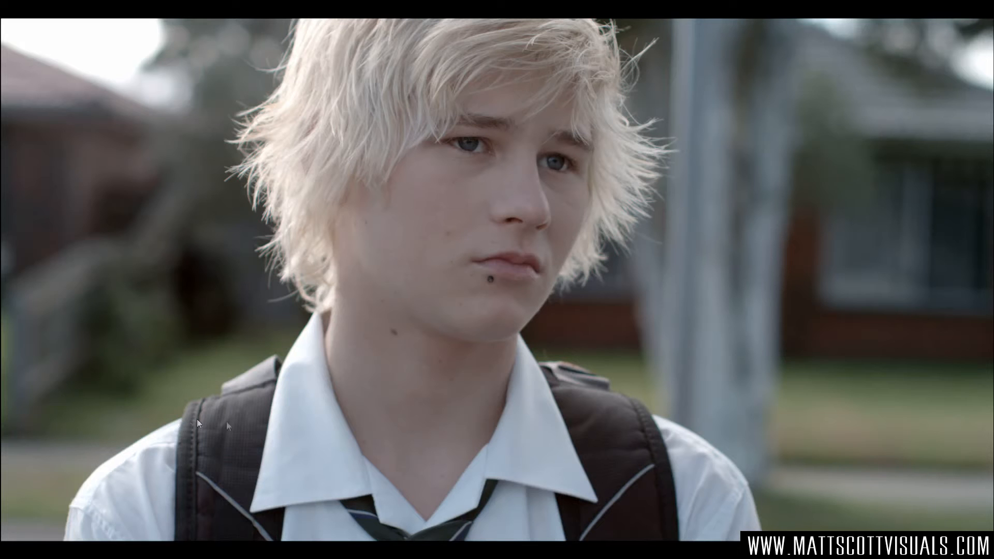
pyautogui.press('Escape')
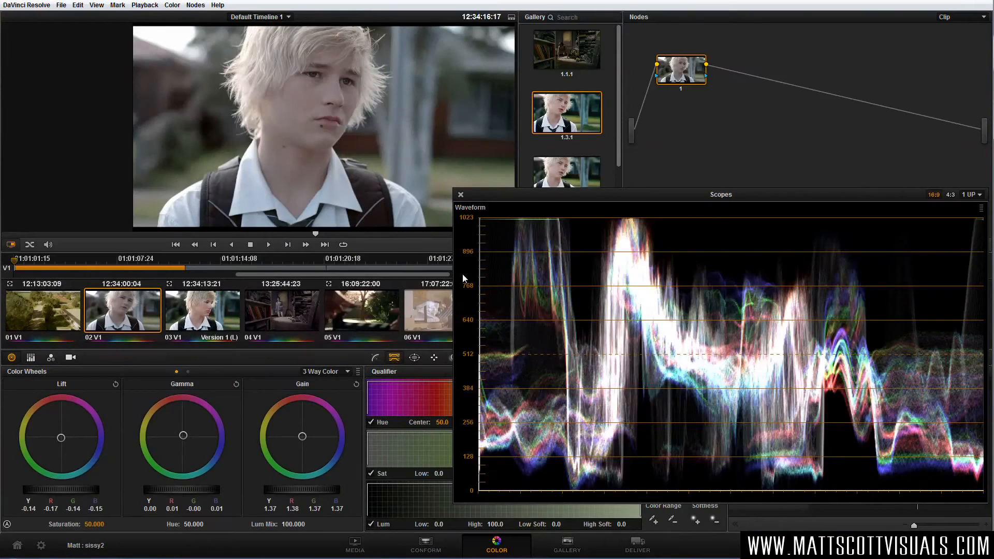
# Close the scopes and compare the grade with gallery still 1.3.1 using the reference wipe in full screen.
pyautogui.click(460, 194)
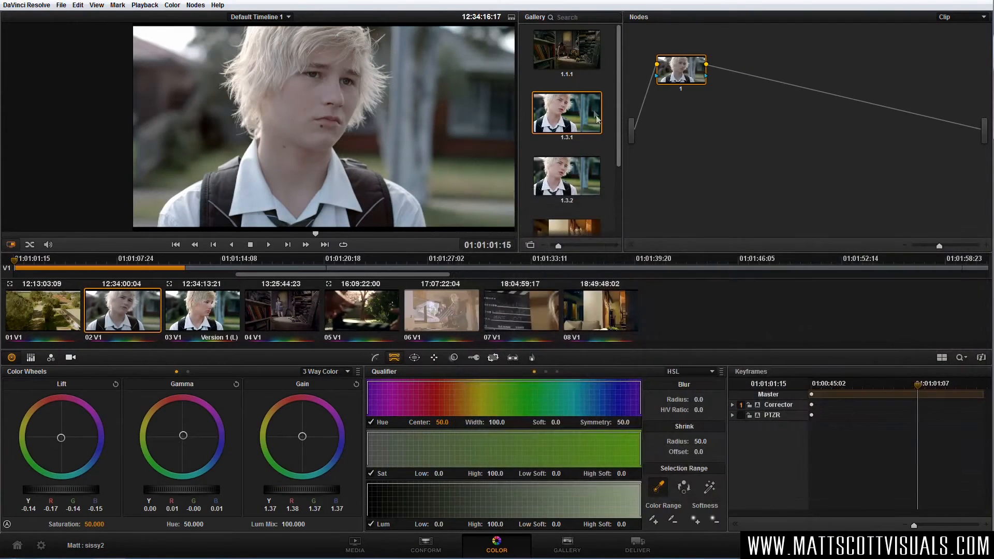
pyautogui.doubleClick(562, 113)
pyautogui.moveTo(362, 139); pyautogui.dragTo(320, 139)
pyautogui.hotkey('ctrl', 'f')
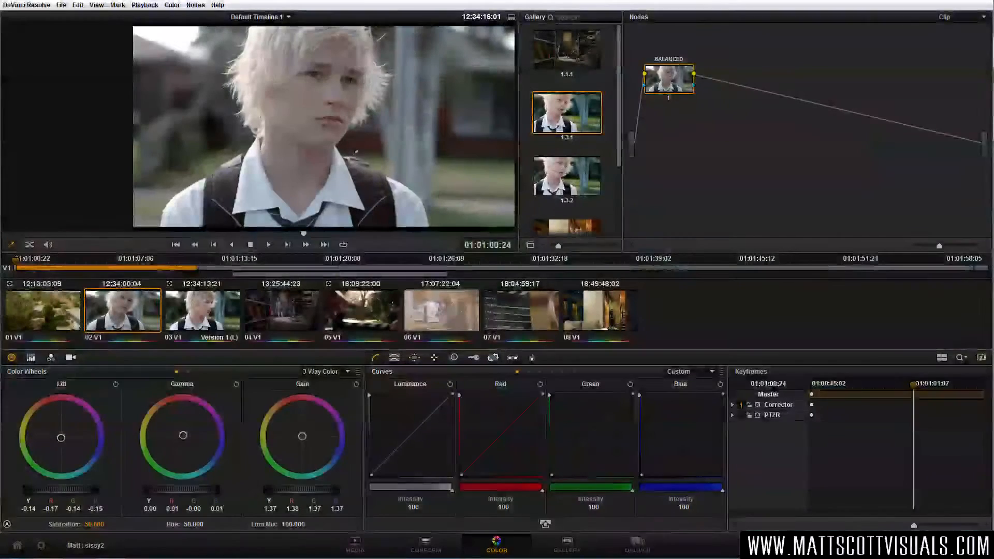
# Label the first node BALANCED, add a serial node after it, and arrange the two nodes with node 2 above.
pyautogui.moveTo(668, 75); pyautogui.dragTo(671, 96)
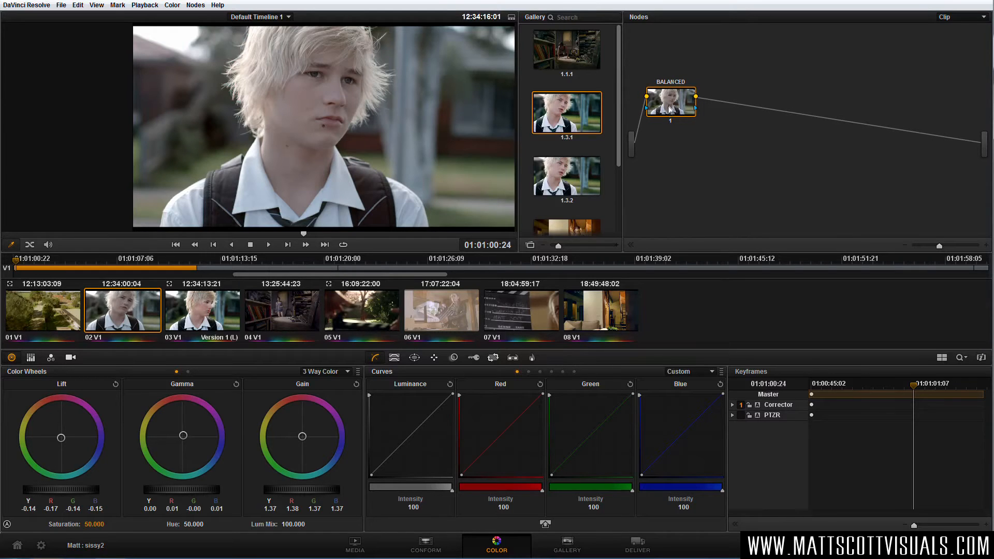
pyautogui.hotkey('alt', 's')
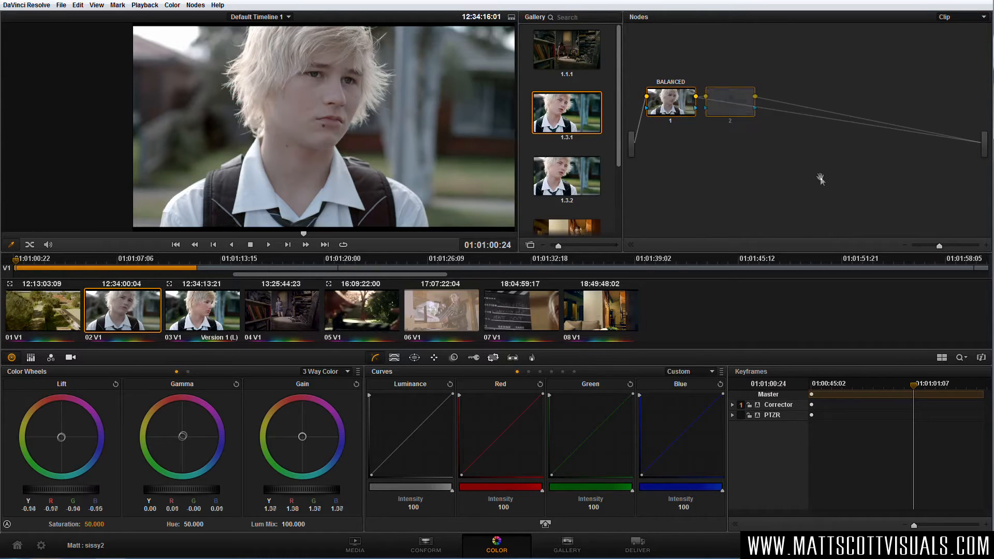
pyautogui.moveTo(671, 110); pyautogui.dragTo(665, 148)
pyautogui.moveTo(722, 121); pyautogui.dragTo(743, 120)
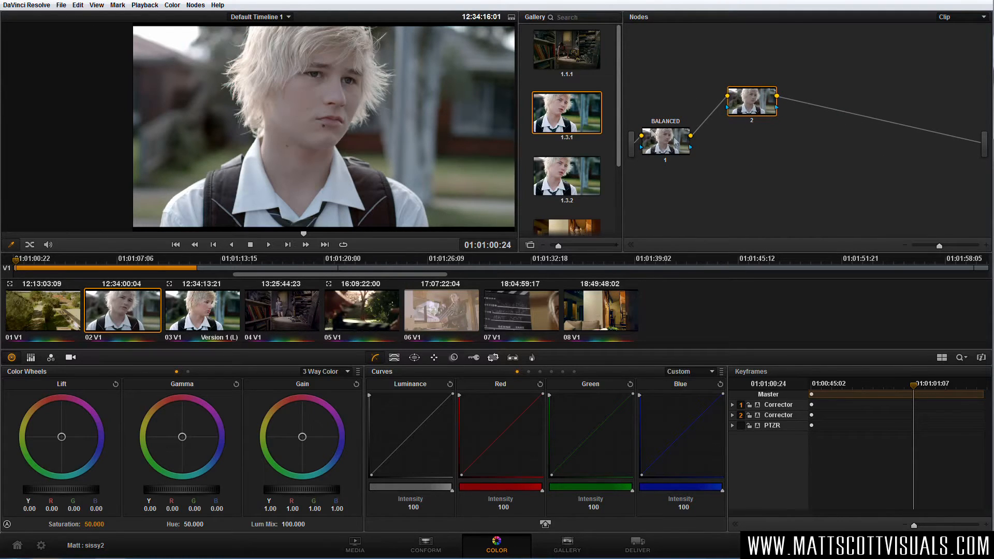
pyautogui.moveTo(672, 143); pyautogui.dragTo(671, 150)
pyautogui.moveTo(763, 112); pyautogui.dragTo(764, 104)
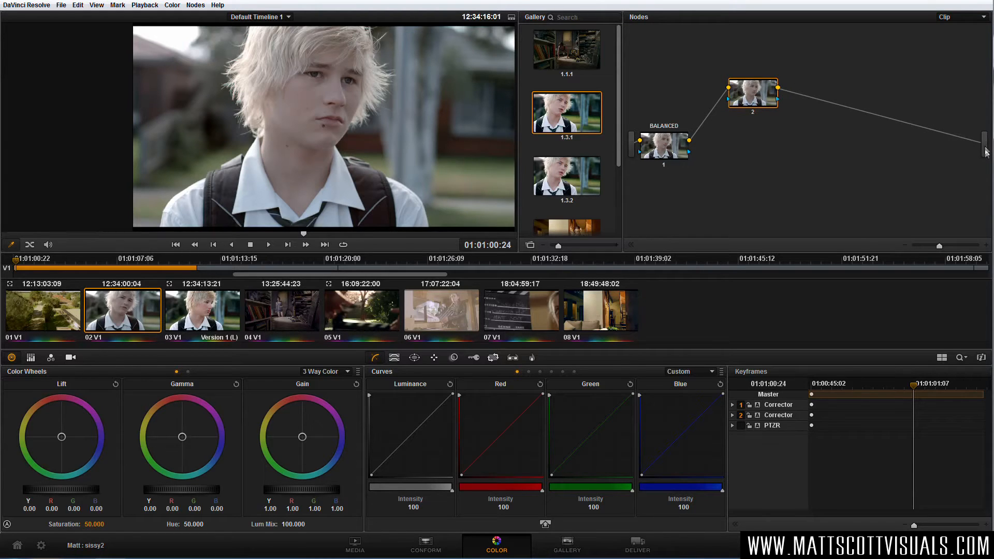
pyautogui.moveTo(759, 99); pyautogui.dragTo(726, 91)
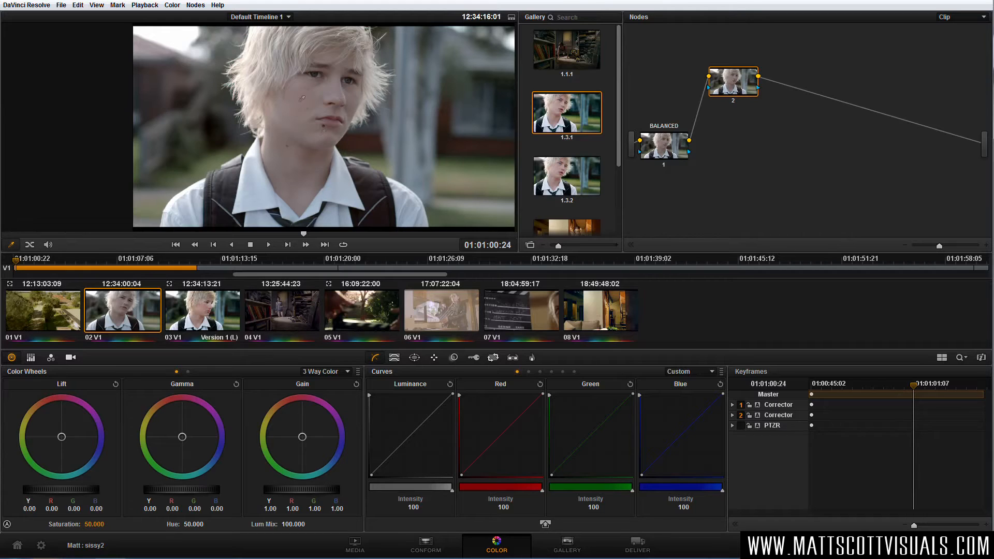
# Open the HSL Qualifier on the BALANCED node, try sampling the boy's face with Highlight, and undo the sample.
pyautogui.click(660, 147)
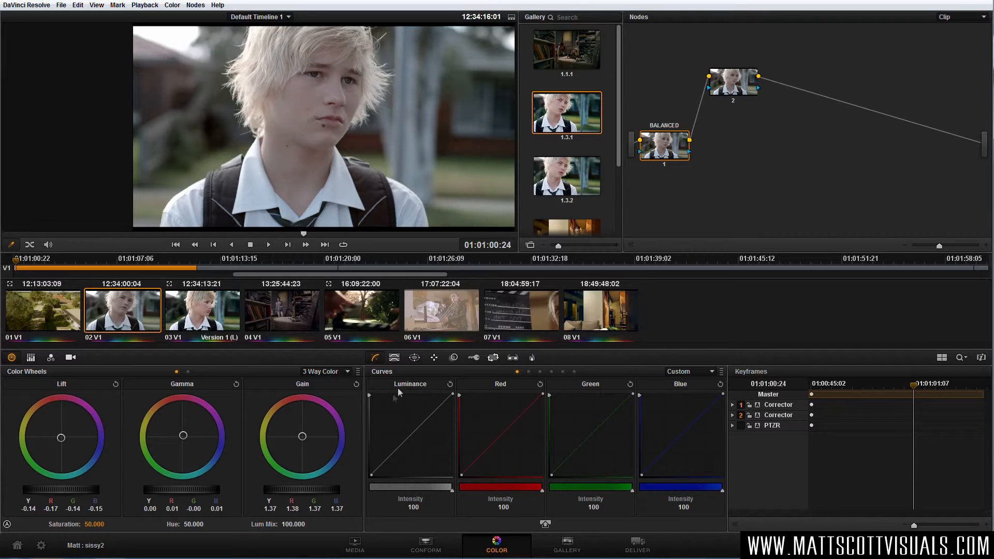
pyautogui.click(394, 357)
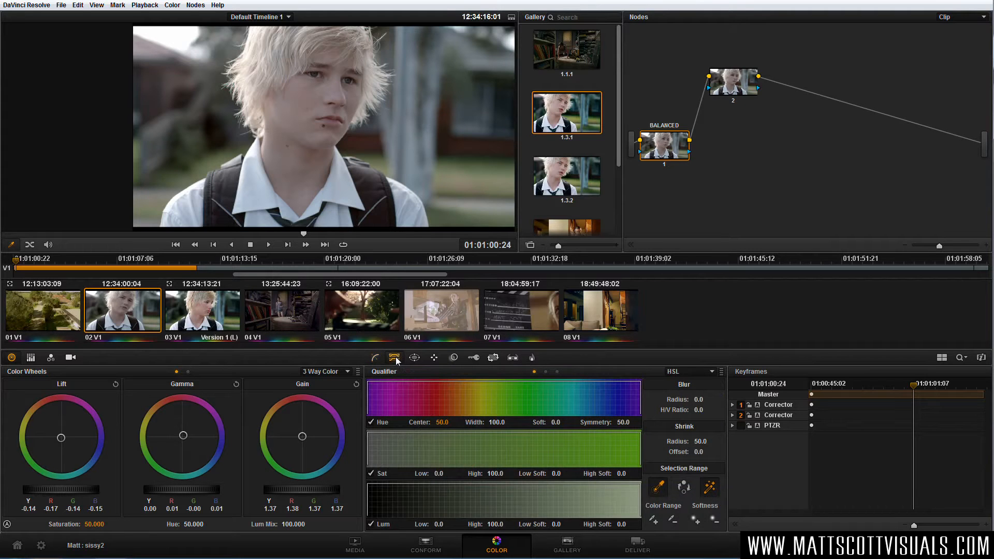
pyautogui.click(709, 488)
pyautogui.click(312, 93)
pyautogui.hotkey('ctrl', 'z')
# On node 2, narrow the qualifier's Hue Width to 26.7 and set its Hue Center to 36.3.
pyautogui.click(730, 92)
pyautogui.moveTo(501, 423)
pyautogui.mouseDown()
pyautogui.moveTo(461, 424)
pyautogui.moveTo(504, 423)
pyautogui.mouseUp()
pyautogui.moveTo(442, 423); pyautogui.dragTo(462, 421)
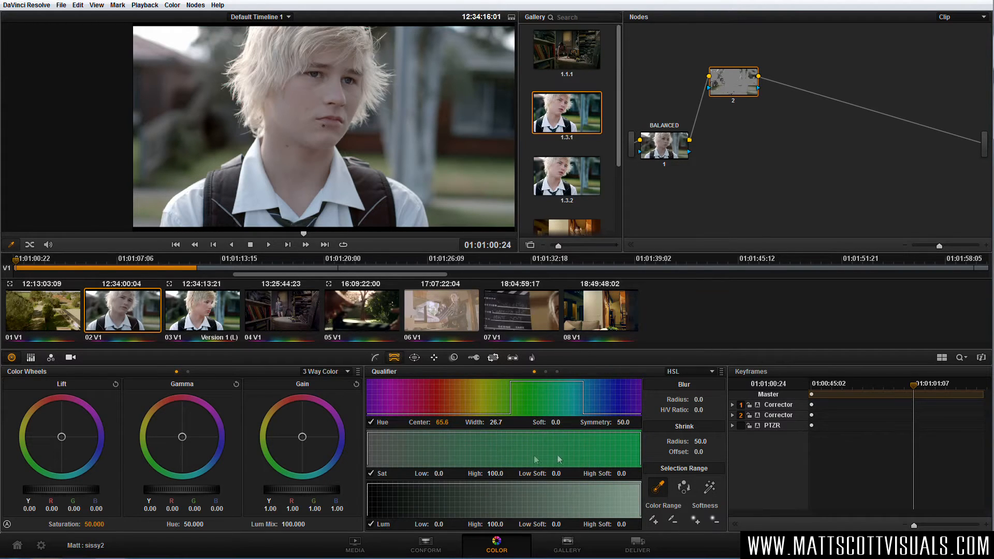
pyautogui.moveTo(439, 423); pyautogui.dragTo(451, 420)
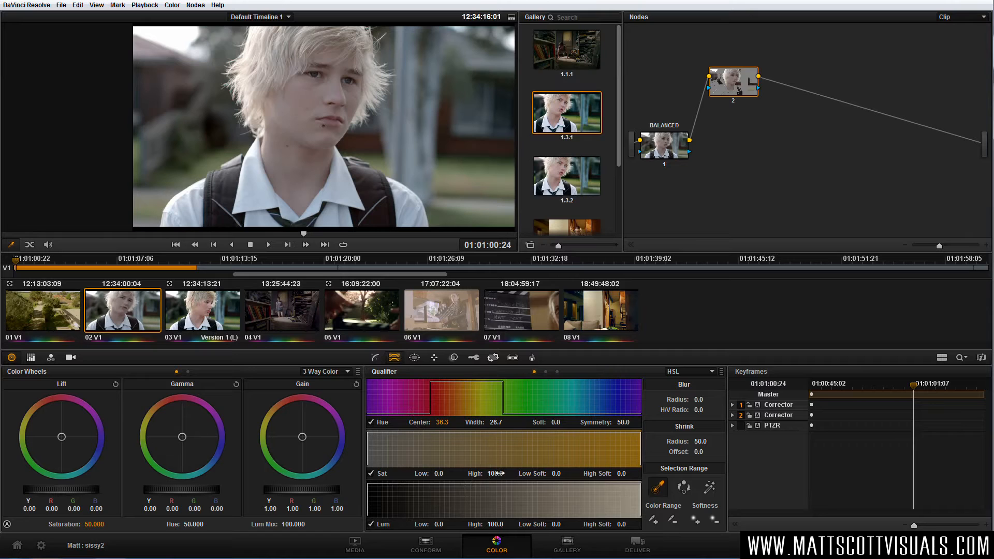
# Limit the node 2 qualifier to Sat High 26.8, Lum Low 52.3 and Lum High 64.0.
pyautogui.moveTo(497, 474); pyautogui.dragTo(499, 474)
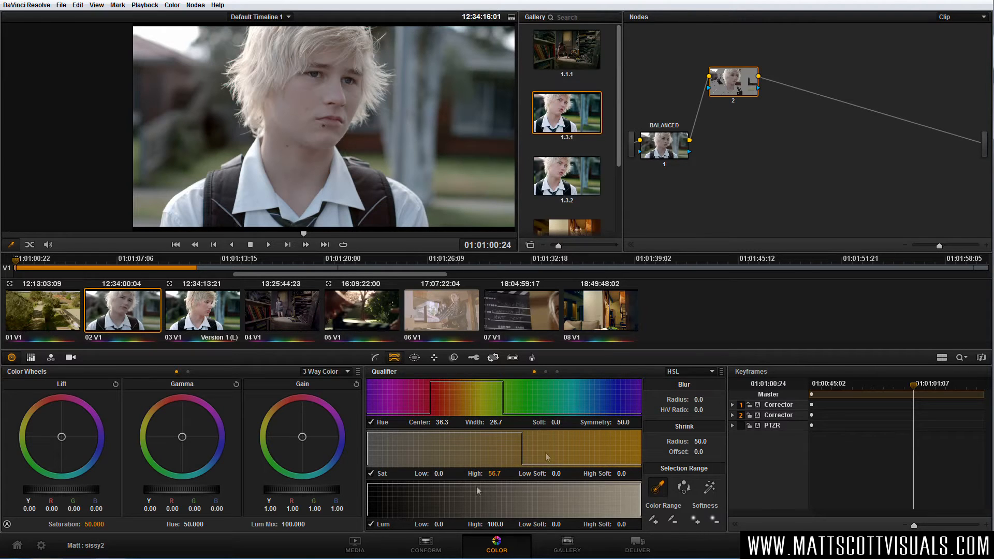
pyautogui.moveTo(494, 473)
pyautogui.mouseDown()
pyautogui.moveTo(476, 473)
pyautogui.moveTo(507, 474)
pyautogui.mouseUp()
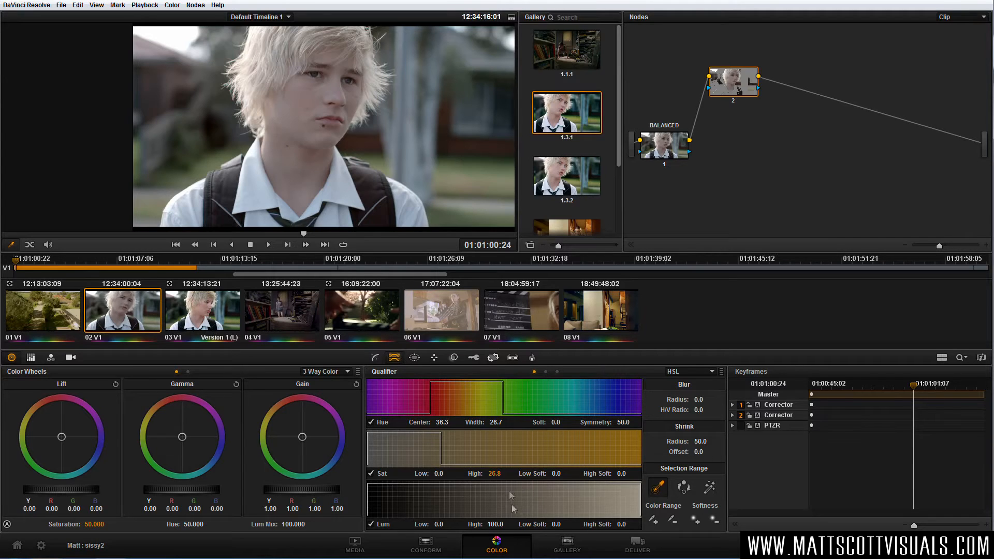
pyautogui.moveTo(438, 523); pyautogui.dragTo(497, 524)
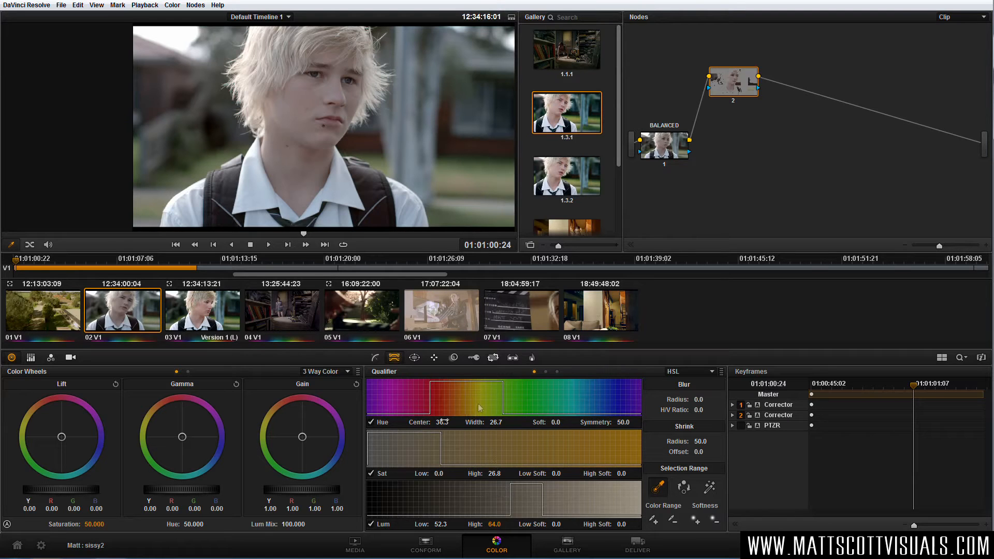
# Refine the skin key with Highlight on, setting Lum Low to 58.1, Hue Width to 22.3 and Hue Center to 33.0.
pyautogui.click(710, 488)
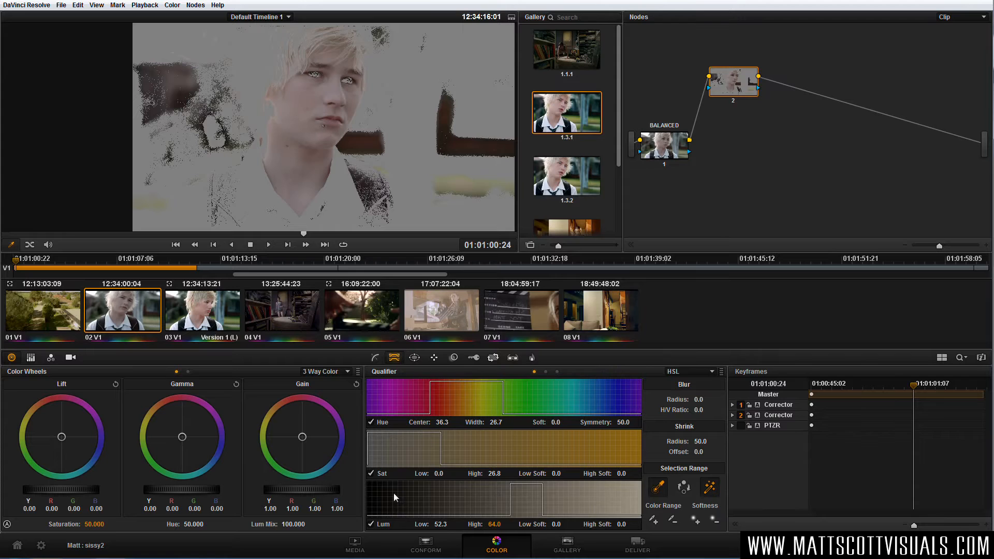
pyautogui.moveTo(440, 524); pyautogui.dragTo(472, 524)
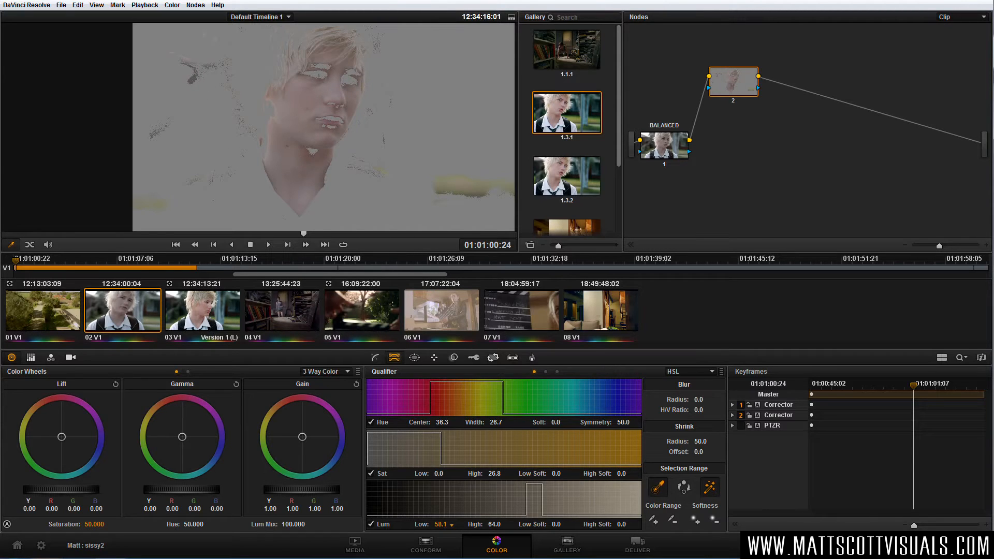
pyautogui.hotkey('ctrl', 'f')
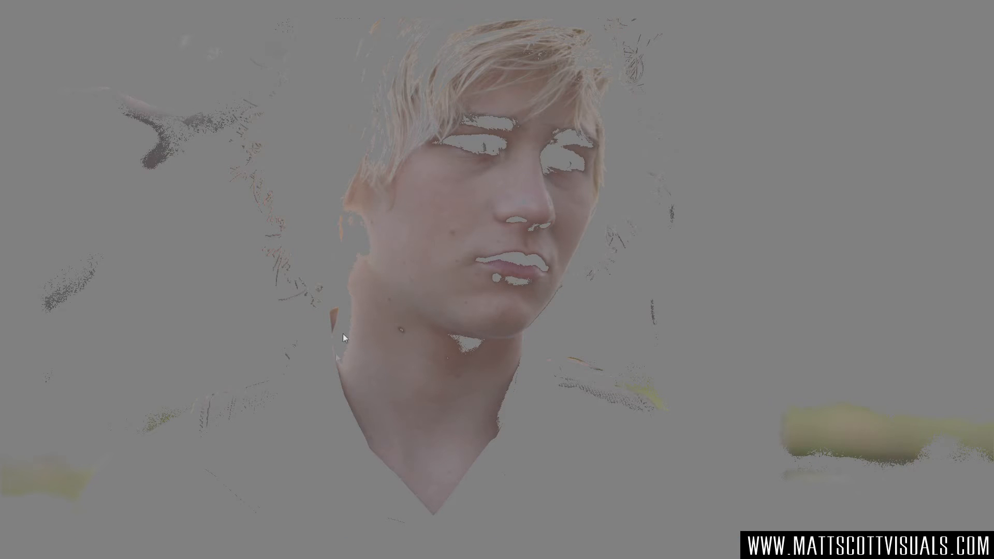
pyautogui.hotkey('ctrl', 'f')
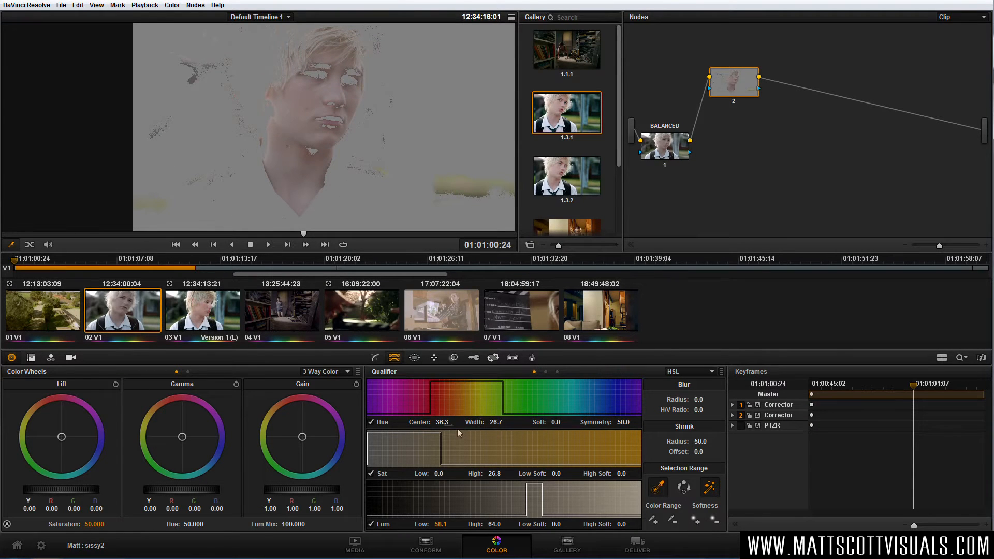
pyautogui.moveTo(497, 423); pyautogui.dragTo(481, 423)
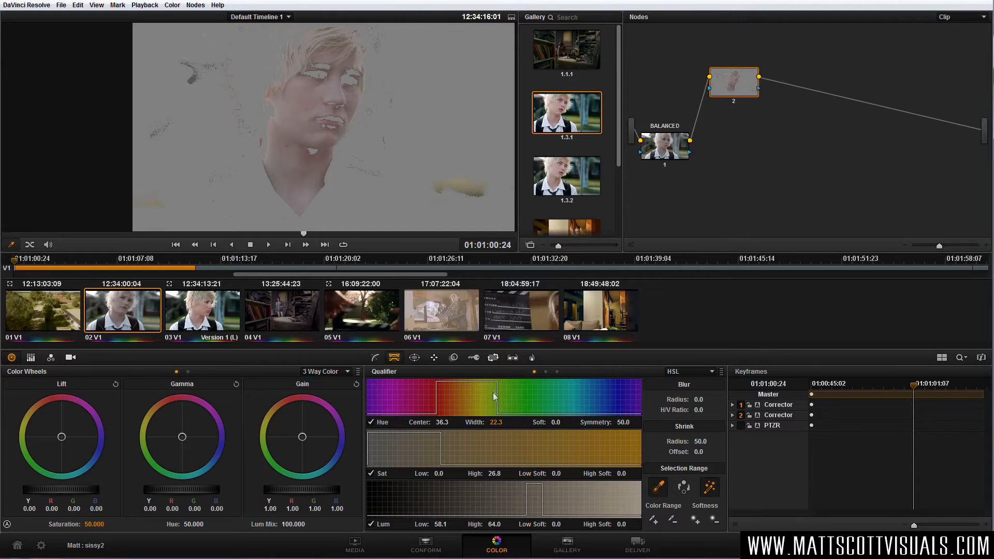
pyautogui.moveTo(441, 422); pyautogui.dragTo(424, 423)
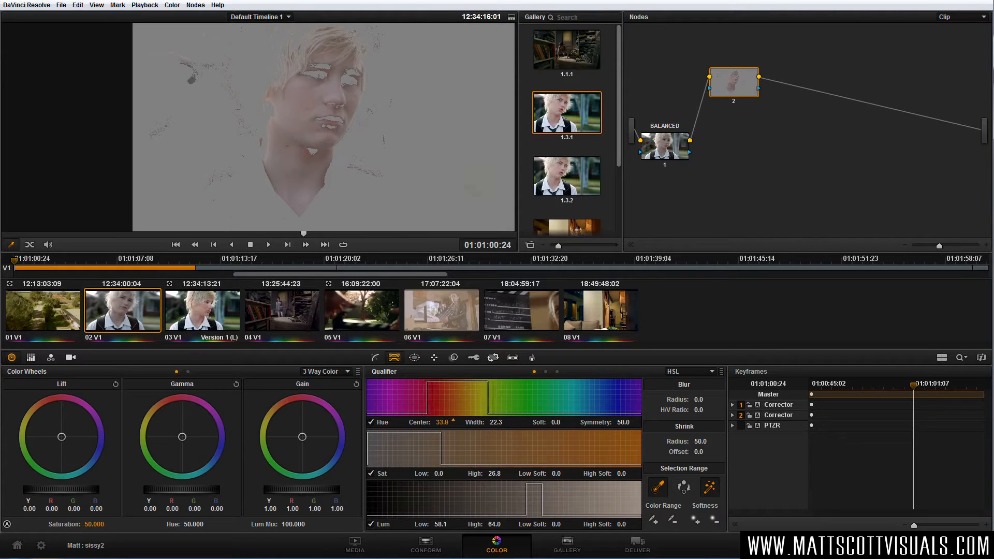
# Set the skin key's Hue Center to 30.3 and its Lum High to 62.7.
pyautogui.moveTo(453, 420); pyautogui.dragTo(438, 422)
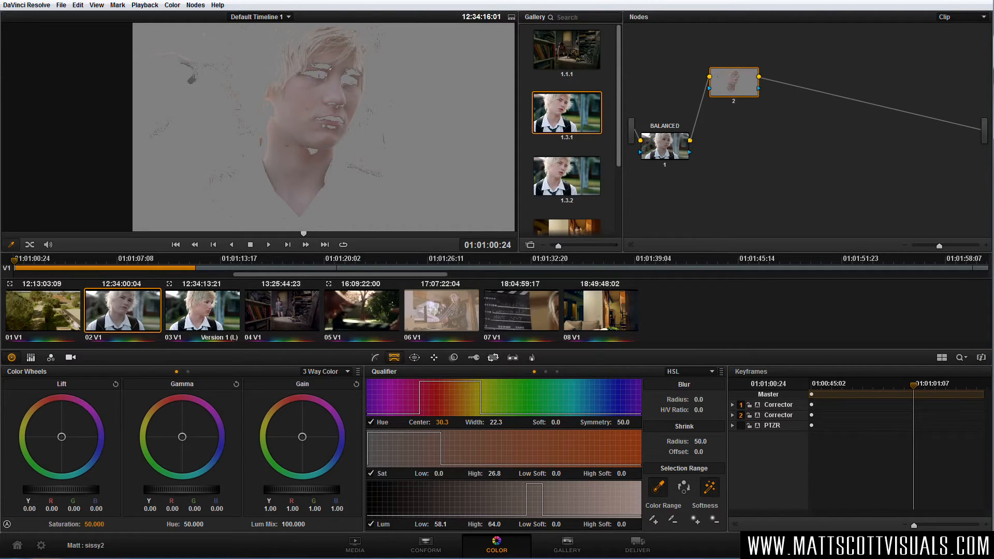
pyautogui.scroll(4, 330, 69)
pyautogui.moveTo(330, 69); pyautogui.dragTo(356, 125)
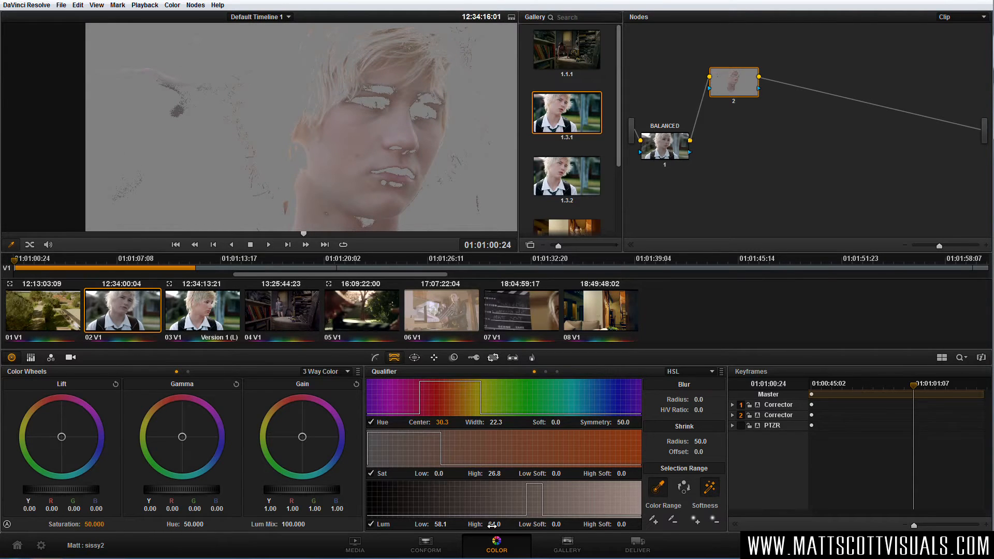
pyautogui.moveTo(492, 525)
pyautogui.mouseDown()
pyautogui.moveTo(484, 525)
pyautogui.moveTo(512, 525)
pyautogui.moveTo(490, 524)
pyautogui.mouseUp()
pyautogui.scroll(-3, 428, 211)
pyautogui.moveTo(402, 200); pyautogui.dragTo(376, 162)
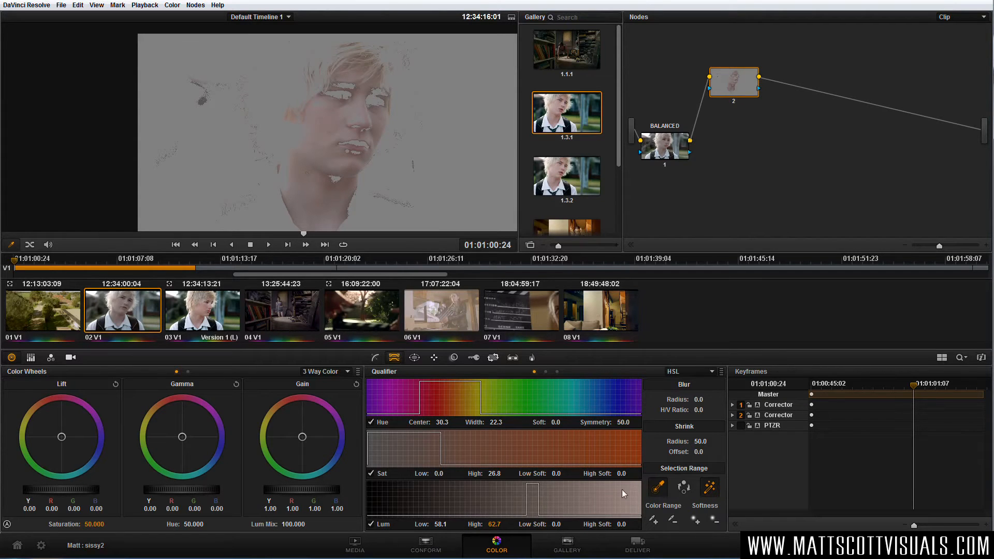
# Soften the skin key with Lum High 62.6, Lum High Soft 4.2 and a Blur Radius of 55.8, and review it full screen.
pyautogui.moveTo(621, 524); pyautogui.dragTo(630, 521)
pyautogui.moveTo(495, 525); pyautogui.dragTo(504, 525)
pyautogui.moveTo(705, 400); pyautogui.dragTo(711, 397)
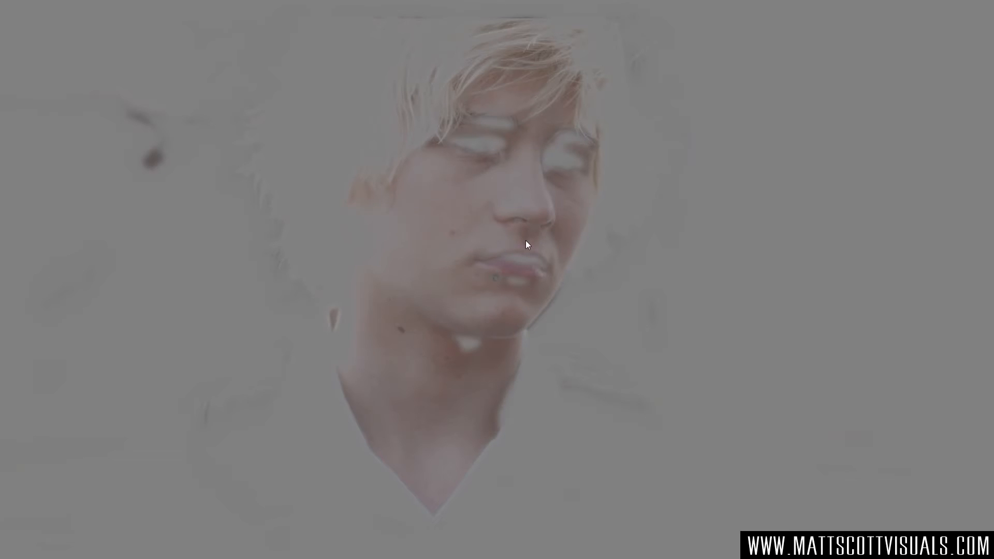
pyautogui.press('Escape')
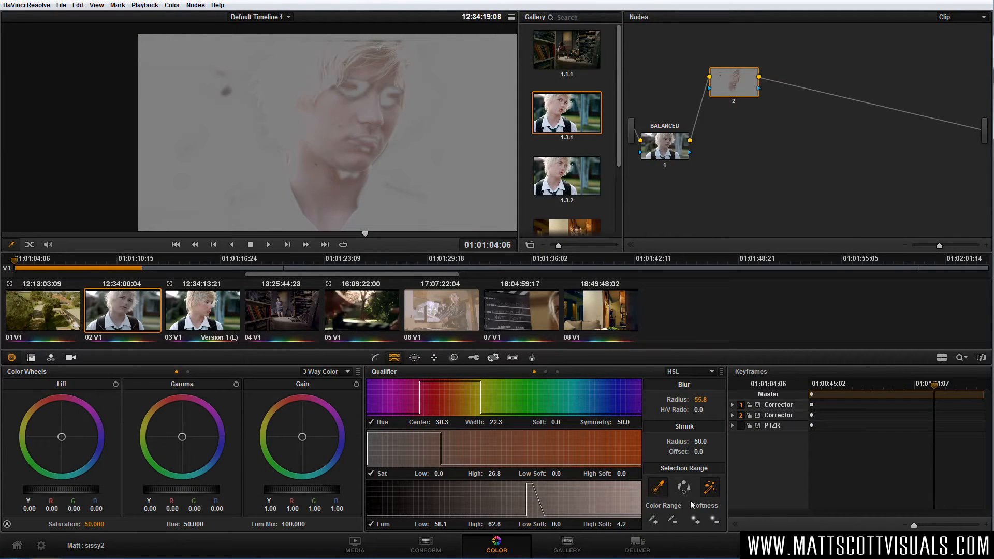
# Lower the skin qualifier's Lum Low to 54.3 to fill the holes around the eyes and mouth.
pyautogui.scroll(1, 362, 102)
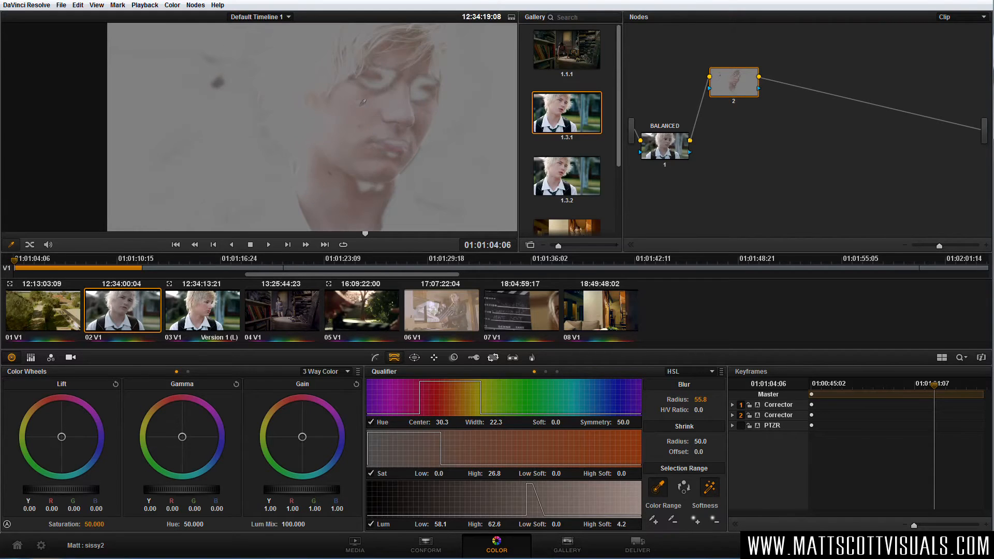
pyautogui.scroll(2, 396, 148)
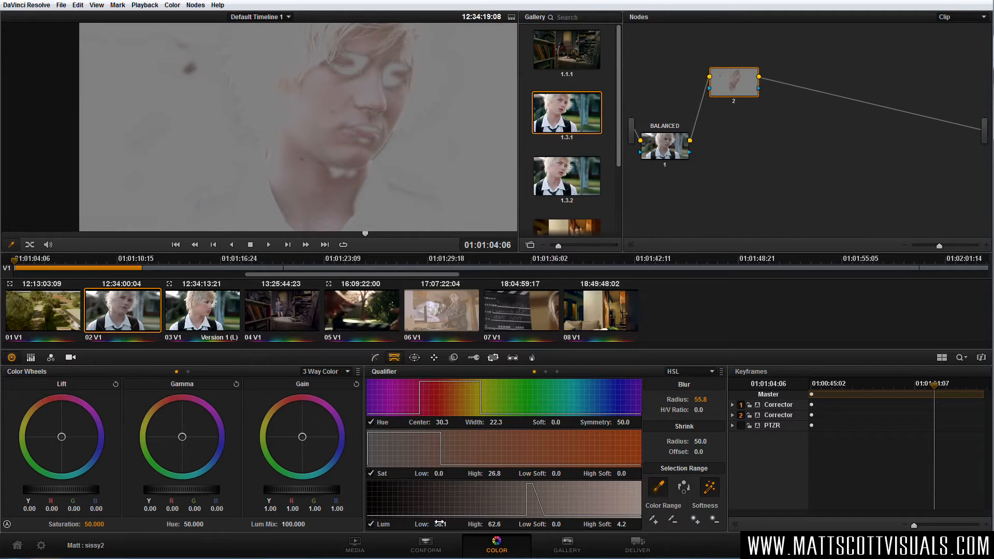
pyautogui.moveTo(439, 522)
pyautogui.mouseDown()
pyautogui.moveTo(452, 522)
pyautogui.moveTo(439, 521)
pyautogui.mouseUp()
pyautogui.scroll(-2, 417, 157)
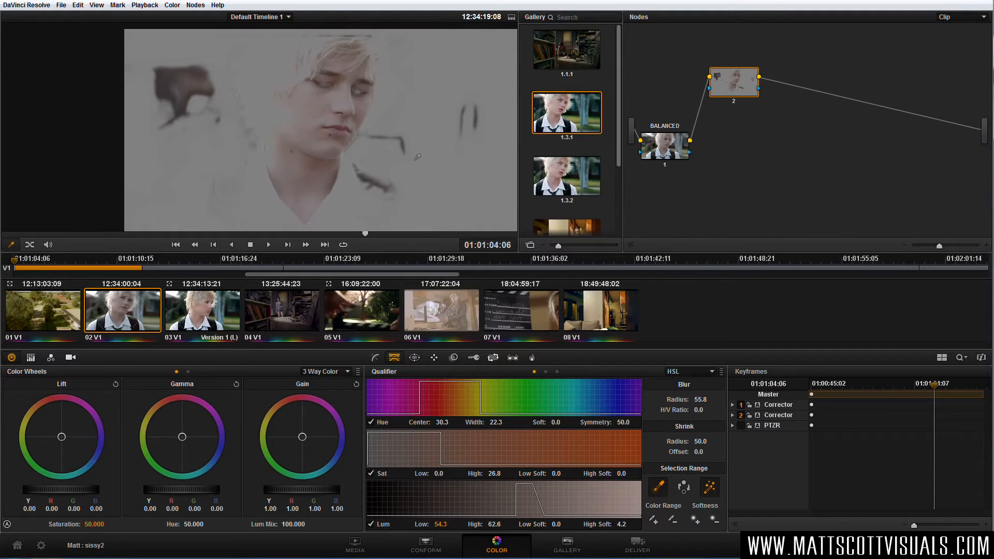
# Try fitting a tilted circular window around the boy's face and neck, and disable it again.
pyautogui.click(415, 358)
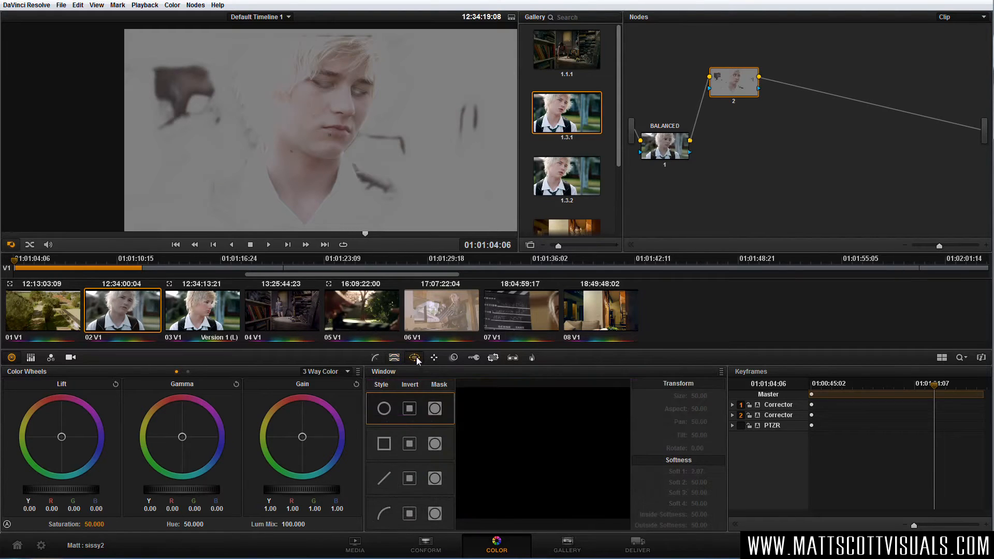
pyautogui.click(384, 409)
pyautogui.moveTo(340, 162); pyautogui.dragTo(322, 189)
pyautogui.moveTo(324, 71); pyautogui.dragTo(334, 70)
pyautogui.moveTo(300, 179); pyautogui.dragTo(293, 205)
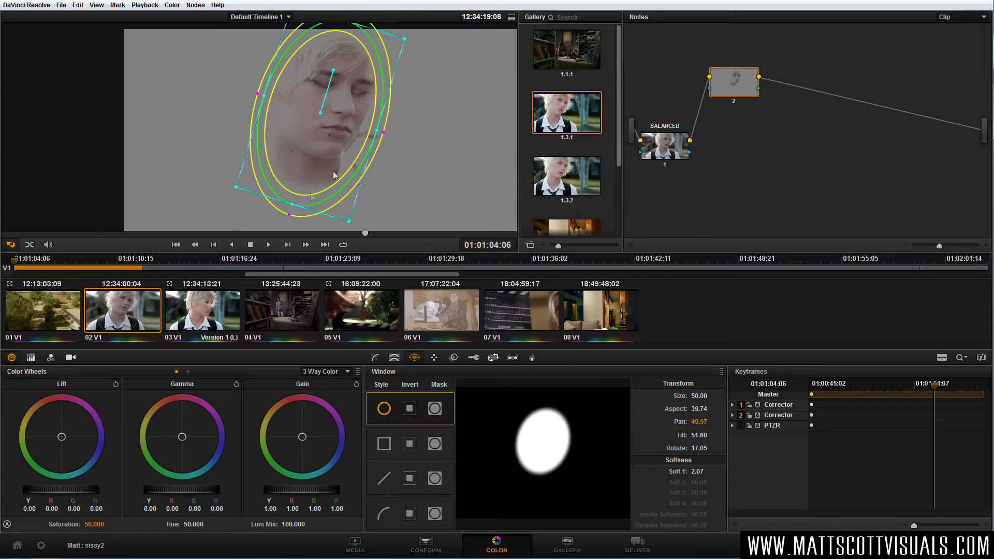
pyautogui.moveTo(377, 130); pyautogui.dragTo(373, 129)
pyautogui.moveTo(321, 150); pyautogui.dragTo(319, 155)
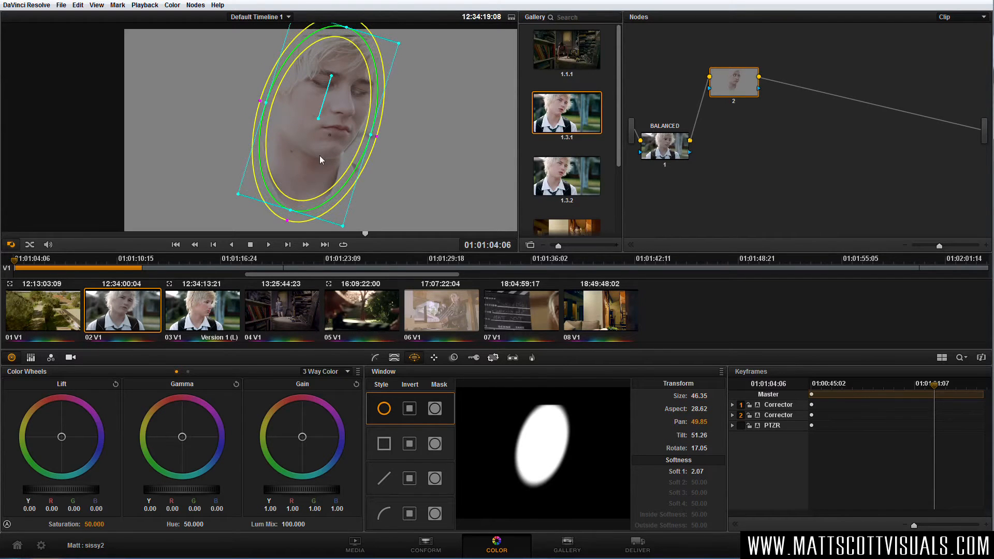
pyautogui.moveTo(371, 134); pyautogui.dragTo(376, 135)
pyautogui.moveTo(293, 214); pyautogui.dragTo(288, 221)
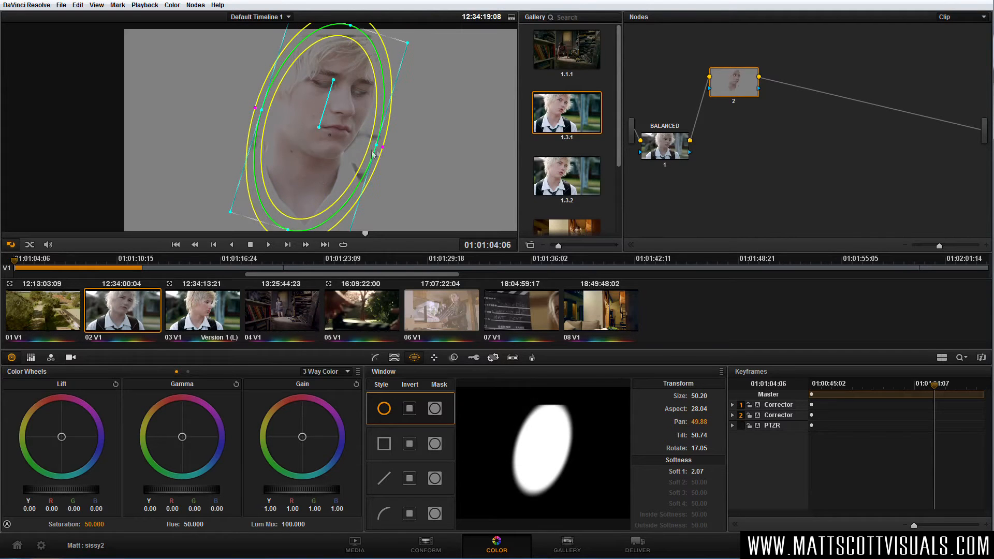
pyautogui.moveTo(376, 146); pyautogui.dragTo(343, 164)
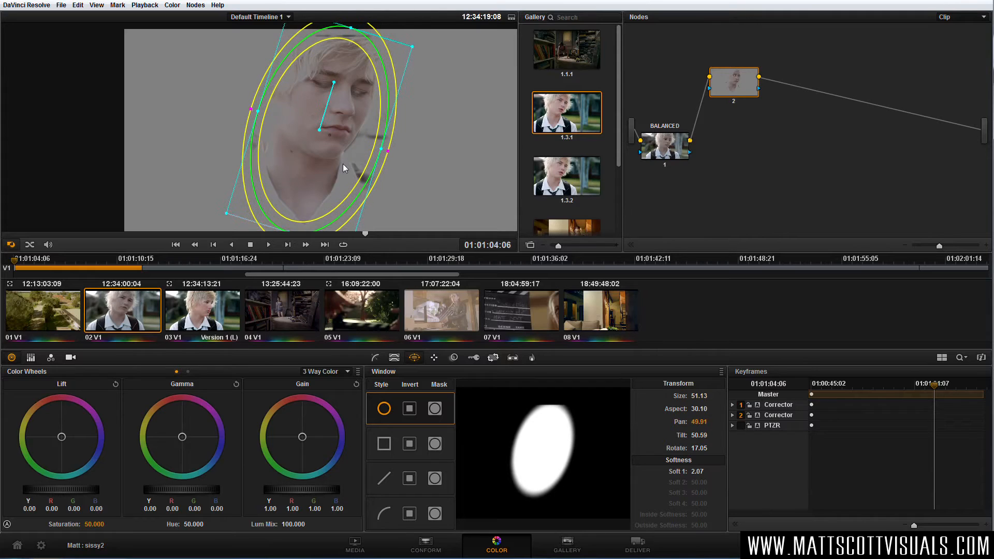
pyautogui.click(384, 409)
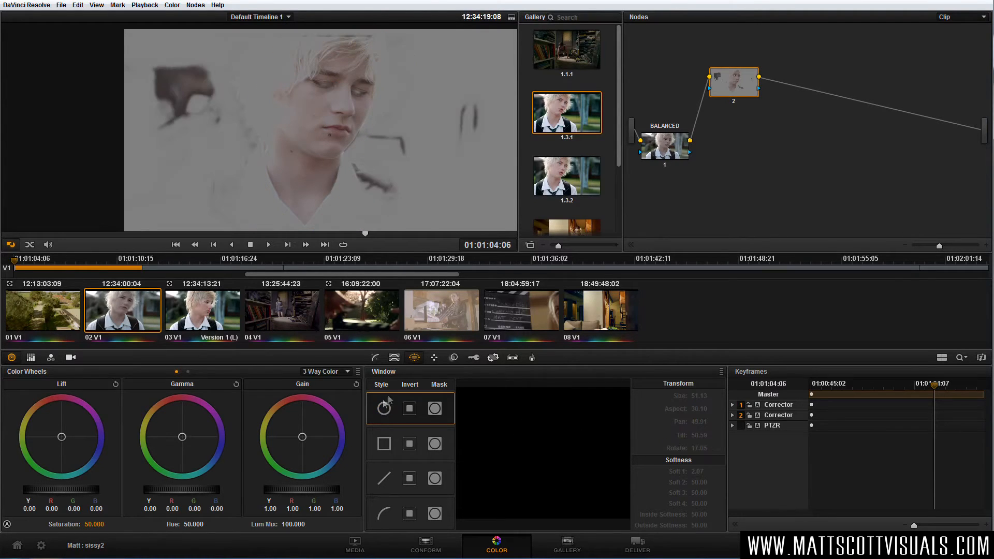
# Draw a closed curve window on node 2 around the boy's hair, face and neck.
pyautogui.click(385, 515)
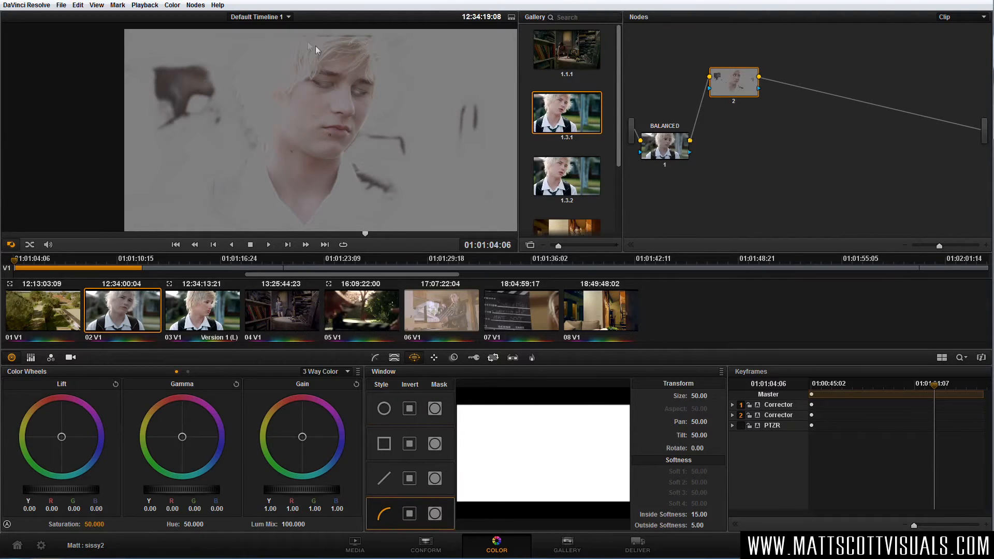
pyautogui.click(259, 168)
pyautogui.click(304, 227)
pyautogui.click(341, 182)
pyautogui.click(353, 145)
pyautogui.click(321, 39)
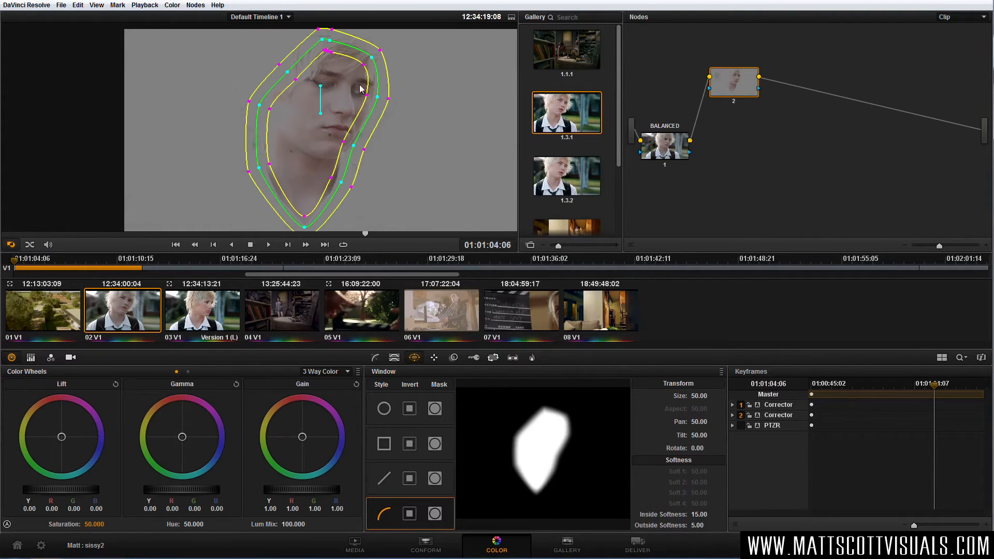
# Adjust the curve window's softness points along the front of the face, cheek and jaw.
pyautogui.moveTo(367, 95); pyautogui.dragTo(373, 96)
pyautogui.moveTo(344, 149); pyautogui.dragTo(384, 206)
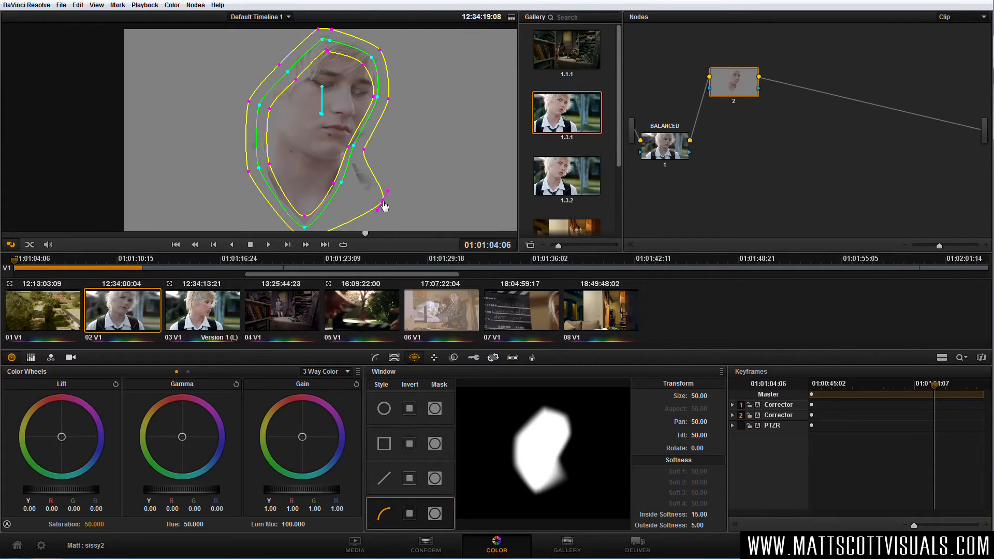
pyautogui.moveTo(381, 200); pyautogui.dragTo(385, 106)
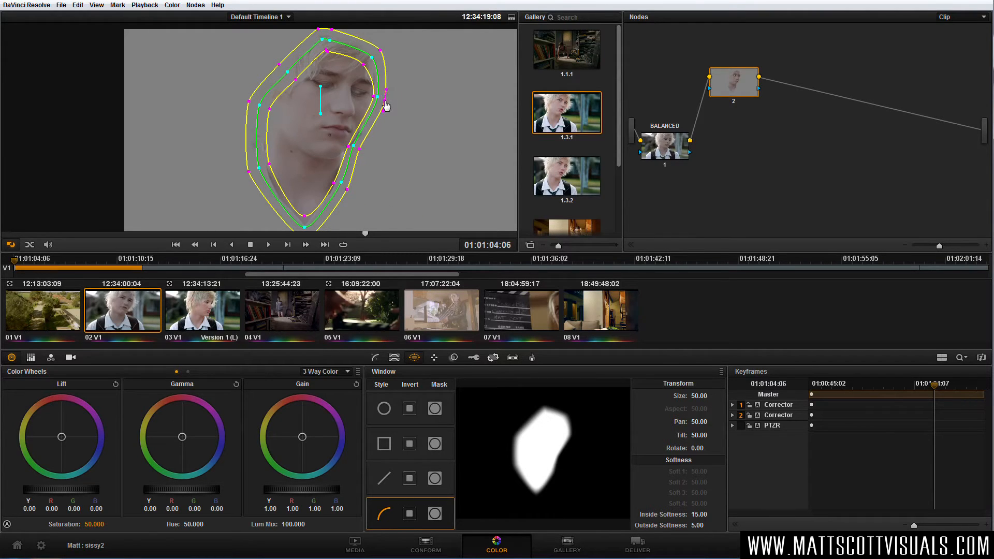
# Round out the curve window around the crown, back of the head and neck by adjusting its outline and softness points.
pyautogui.moveTo(381, 51); pyautogui.dragTo(331, 48)
pyautogui.click(328, 51)
pyautogui.click(260, 168)
pyautogui.moveTo(257, 168)
pyautogui.mouseDown()
pyautogui.moveTo(250, 164)
pyautogui.moveTo(255, 171)
pyautogui.mouseUp()
pyautogui.moveTo(288, 72); pyautogui.dragTo(280, 65)
pyautogui.moveTo(254, 165); pyautogui.dragTo(252, 170)
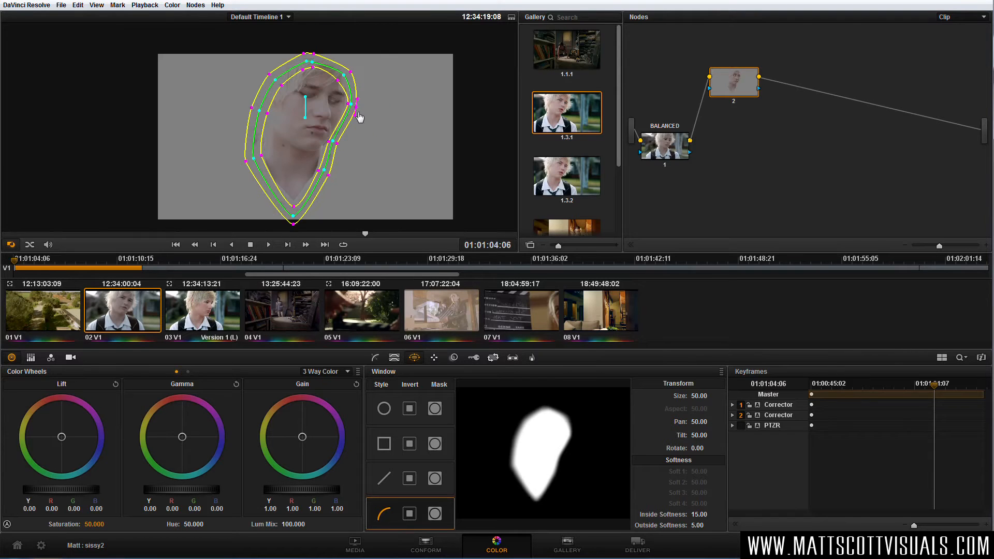
pyautogui.scroll(2, 332, 144)
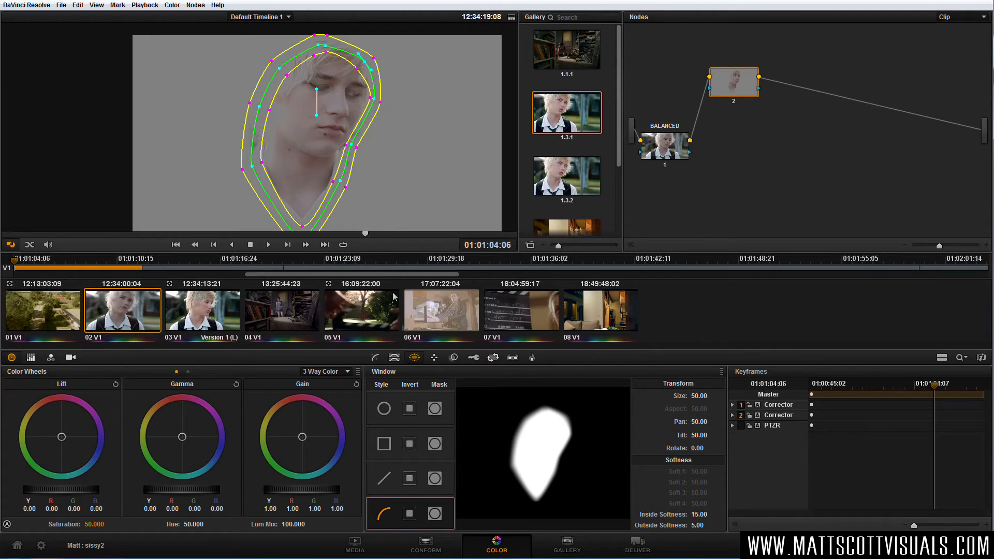
# Track the window forward and backward from 01:01:04:06 with Zoom excluded from the analysis.
pyautogui.click(434, 358)
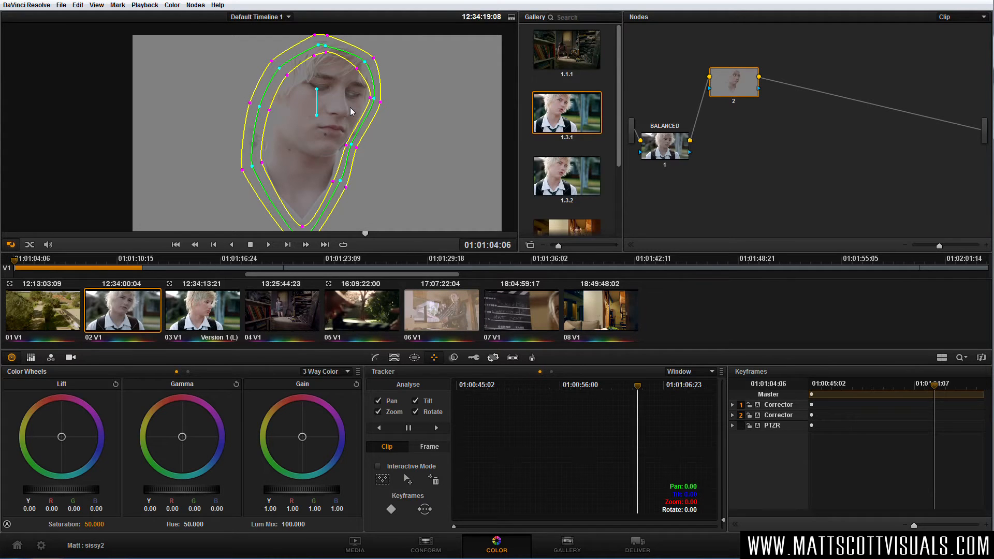
pyautogui.click(378, 412)
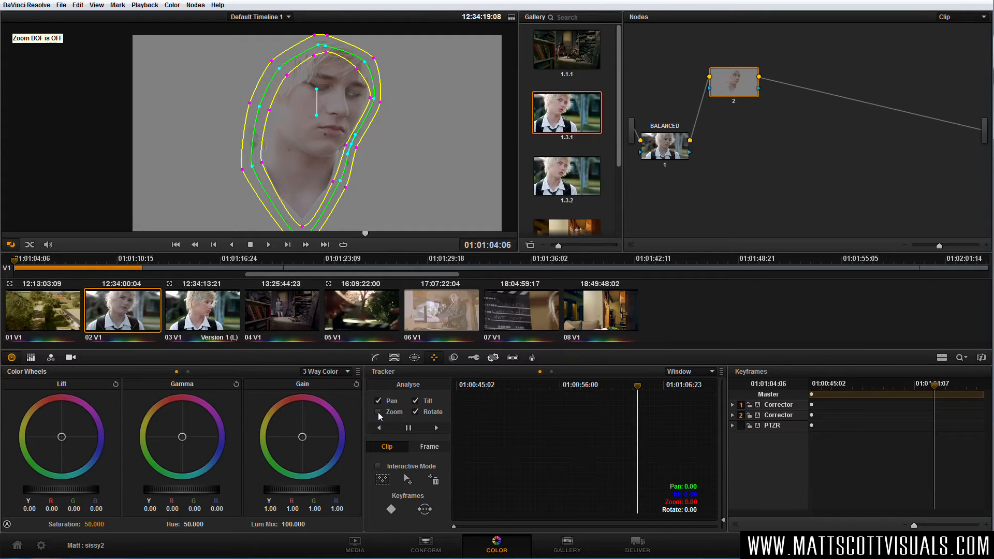
pyautogui.click(437, 428)
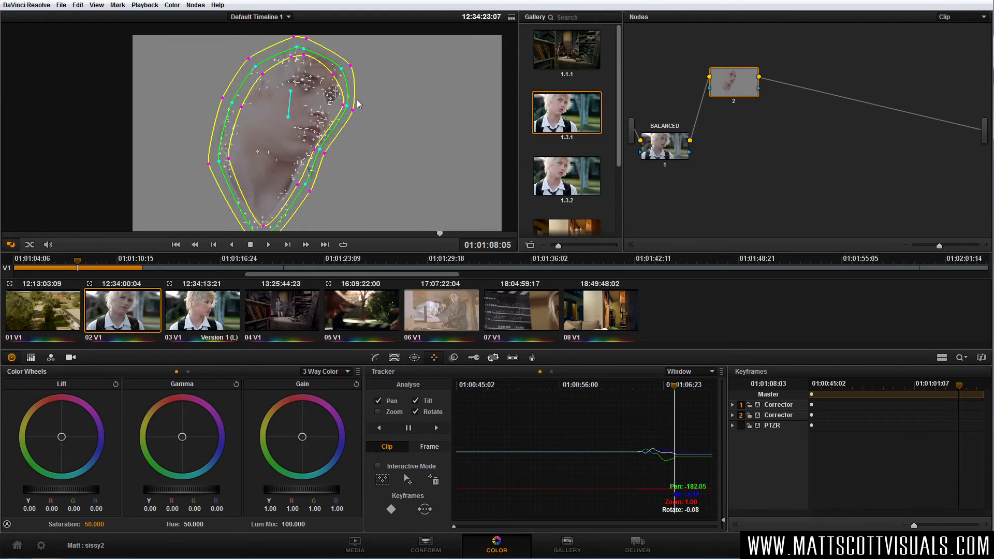
pyautogui.moveTo(694, 386); pyautogui.dragTo(638, 388)
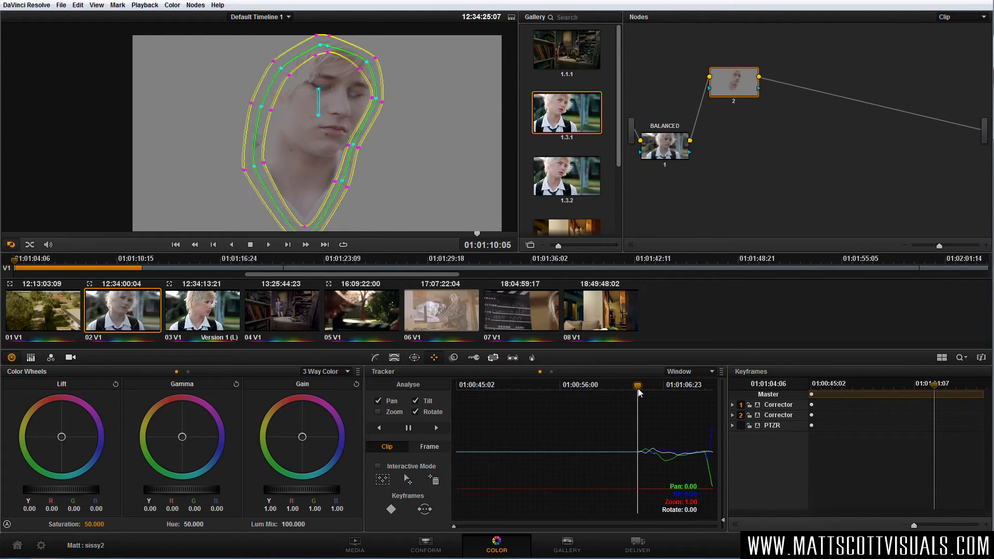
pyautogui.click(381, 427)
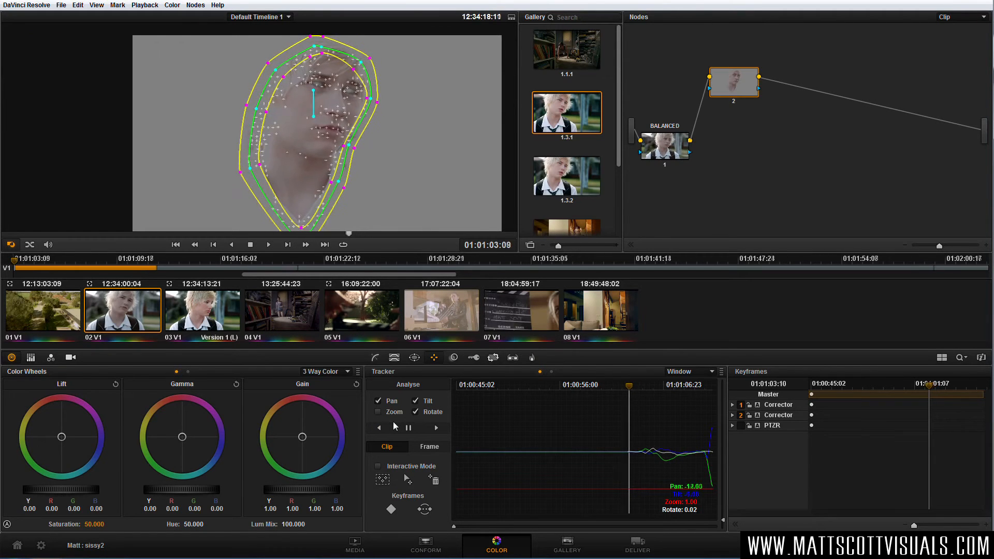
pyautogui.click(409, 428)
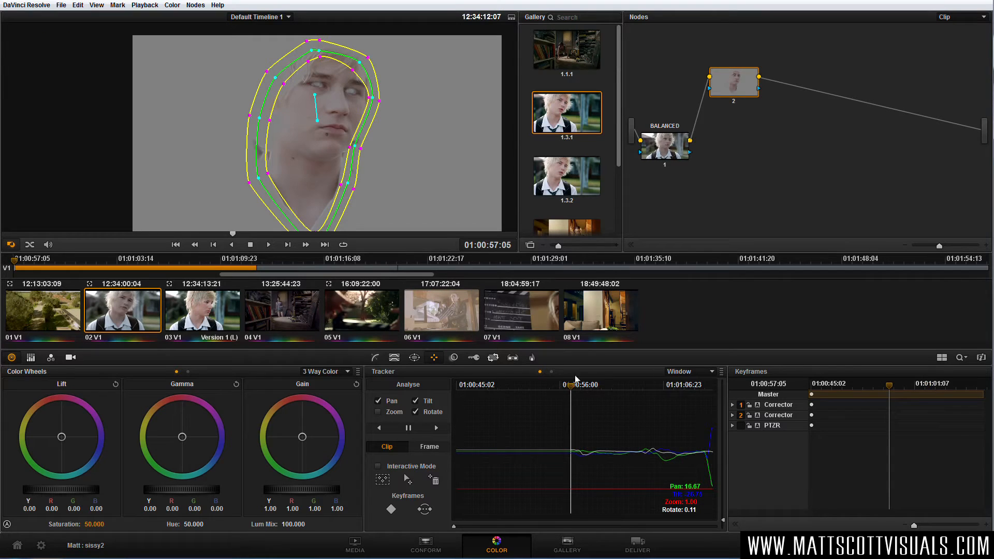
# Enable automatic keyframing for the node 2 corrector and adjust the window's jaw point at 01:01:04:11.
pyautogui.moveTo(575, 383); pyautogui.dragTo(642, 399)
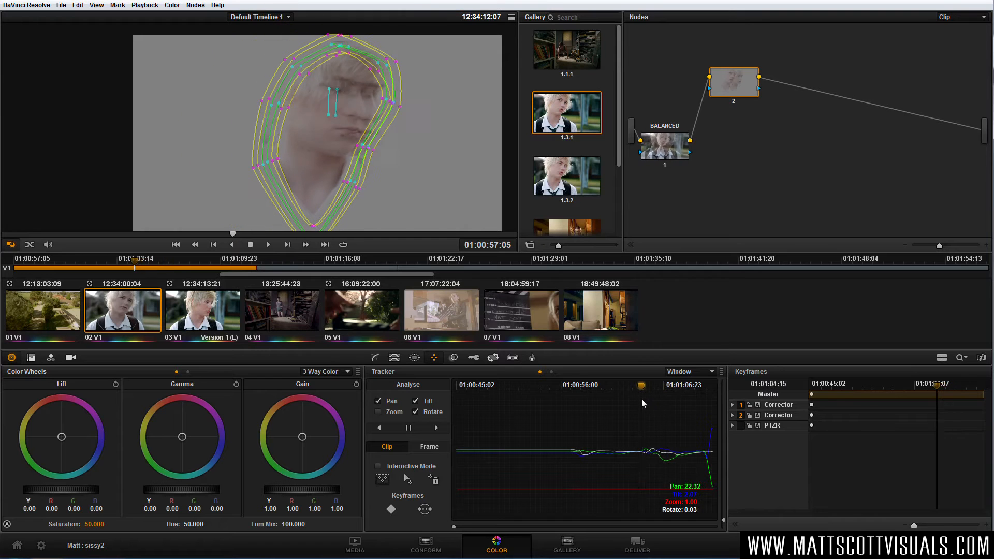
pyautogui.moveTo(642, 399)
pyautogui.mouseDown()
pyautogui.moveTo(649, 390)
pyautogui.moveTo(638, 391)
pyautogui.moveTo(648, 392)
pyautogui.mouseUp()
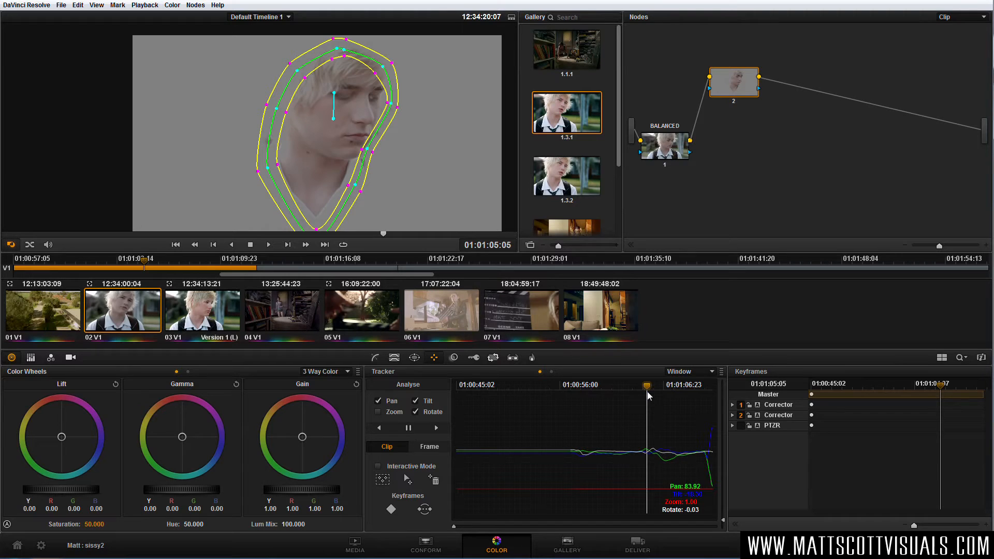
pyautogui.moveTo(647, 393); pyautogui.dragTo(640, 396)
pyautogui.moveTo(737, 88); pyautogui.dragTo(736, 90)
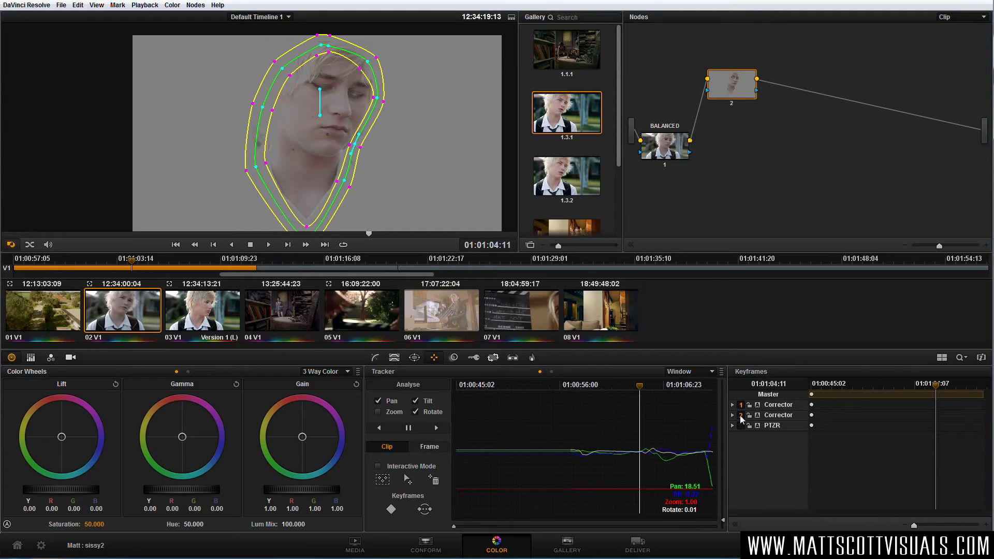
pyautogui.click(757, 415)
pyautogui.moveTo(357, 149); pyautogui.dragTo(357, 150)
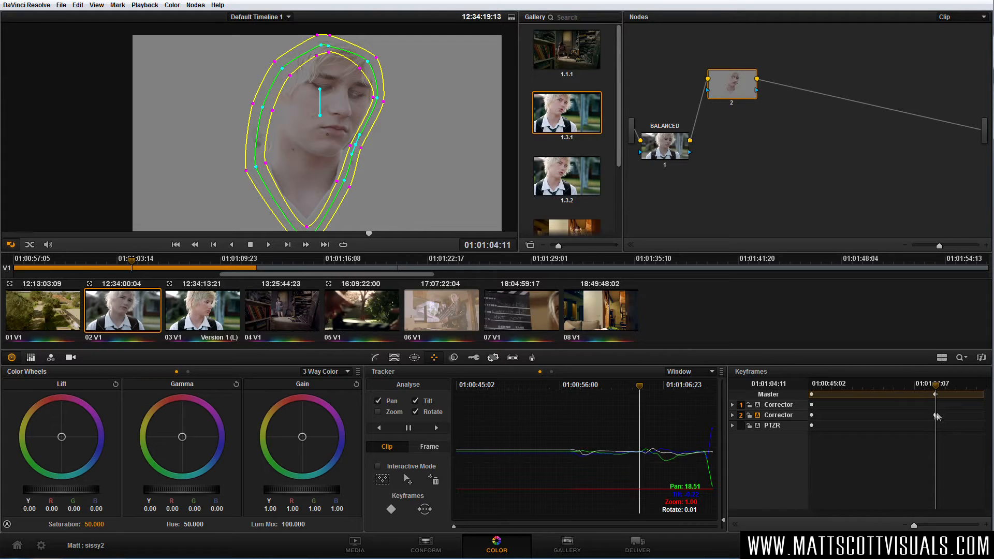
# Expand and zoom the keyframe timeline, and reshape the window around the jaw, forehead and back of the head at 01:01:05:04.
pyautogui.click(734, 523)
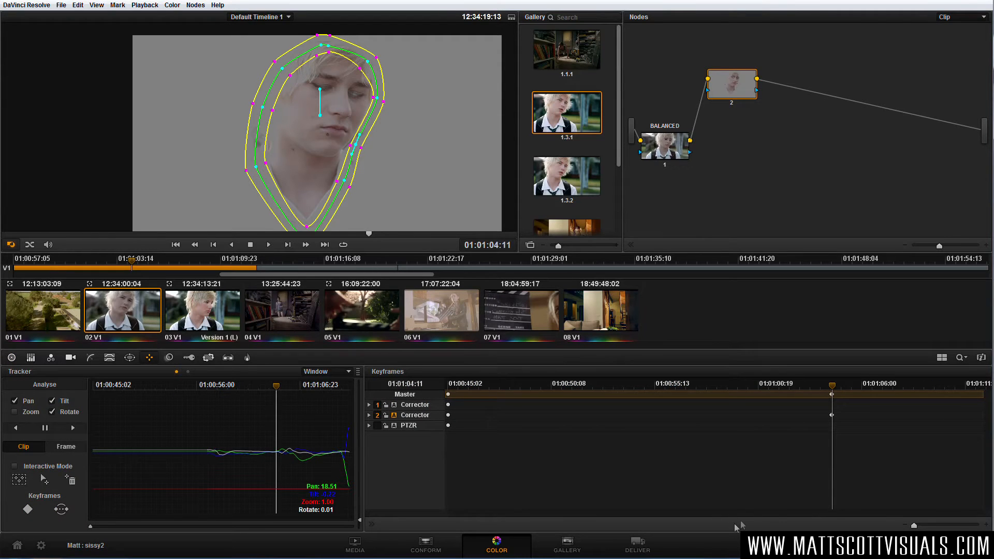
pyautogui.moveTo(914, 527); pyautogui.dragTo(914, 527)
pyautogui.moveTo(840, 514); pyautogui.dragTo(922, 511)
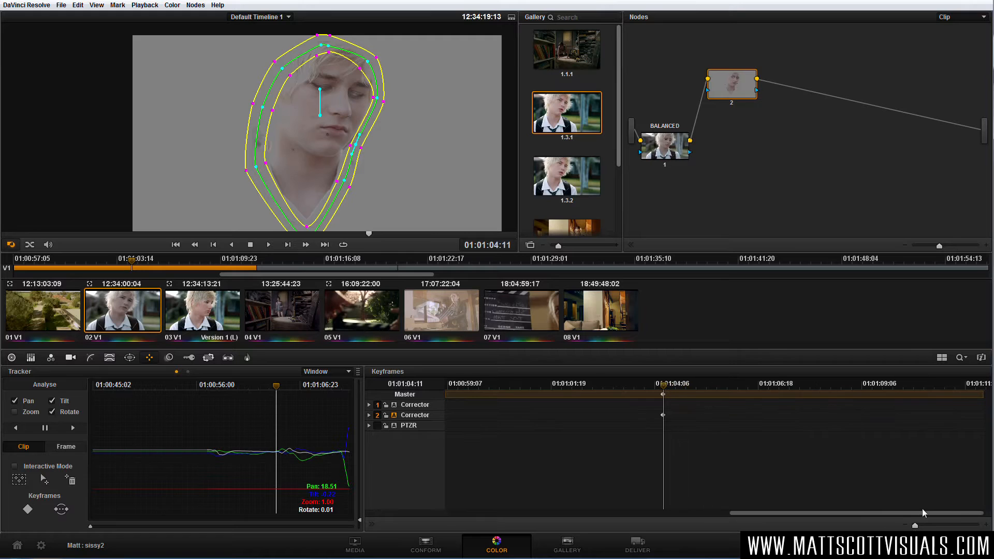
pyautogui.moveTo(669, 389); pyautogui.dragTo(693, 388)
pyautogui.moveTo(368, 150); pyautogui.dragTo(375, 149)
pyautogui.moveTo(389, 102); pyautogui.dragTo(389, 67)
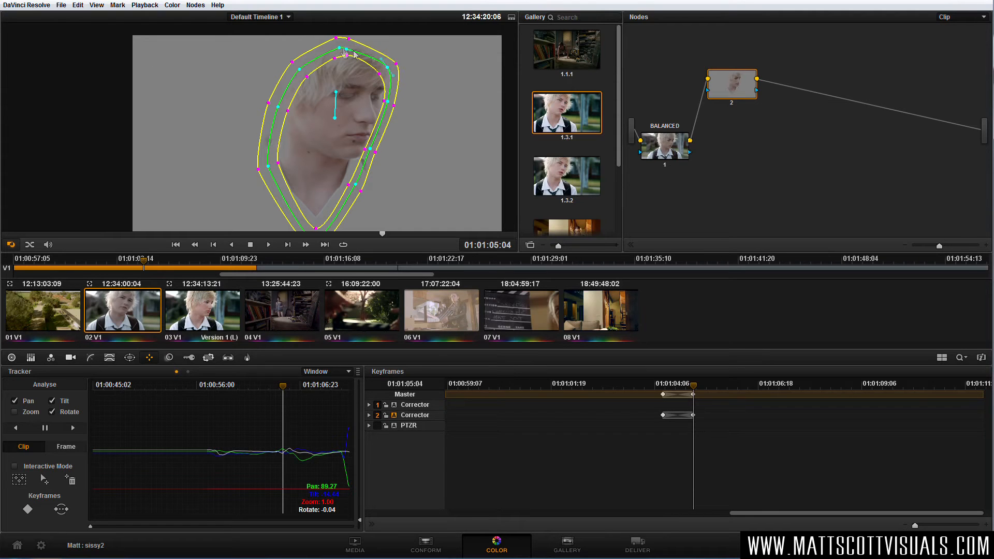
pyautogui.moveTo(268, 166); pyautogui.dragTo(267, 160)
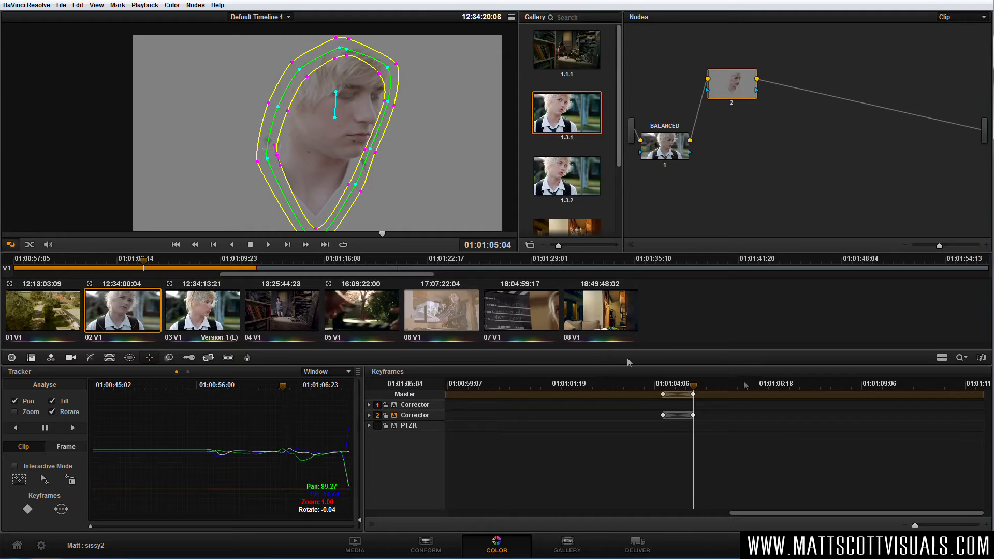
# Refine the window's jaw and cheek points at 01:01:04:21 between the two keyframes.
pyautogui.moveTo(697, 394)
pyautogui.mouseDown()
pyautogui.moveTo(668, 389)
pyautogui.moveTo(682, 389)
pyautogui.mouseUp()
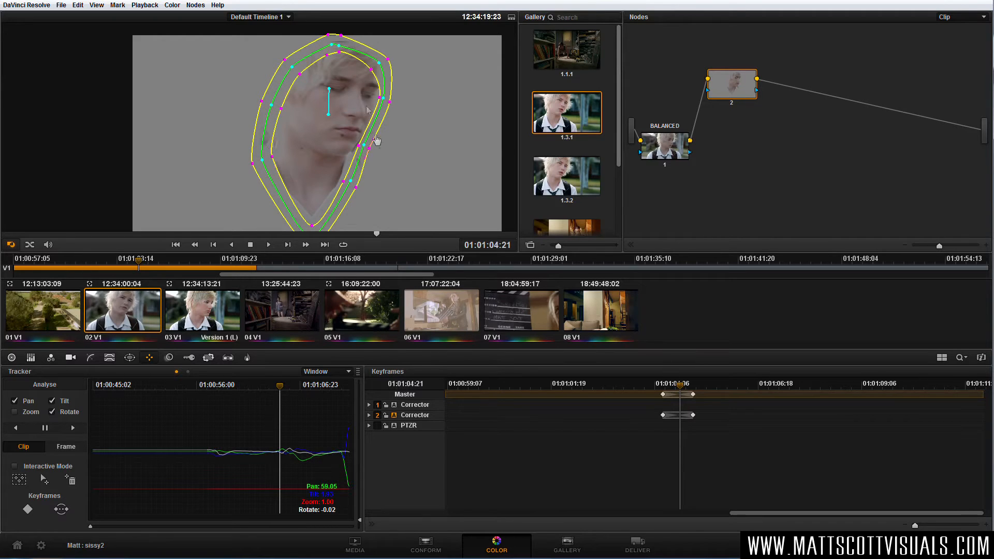
pyautogui.click(364, 146)
pyautogui.moveTo(364, 146); pyautogui.dragTo(367, 146)
pyautogui.moveTo(383, 99); pyautogui.dragTo(388, 99)
pyautogui.moveTo(367, 145); pyautogui.dragTo(363, 143)
pyautogui.click(368, 147)
# Reshape the window around the turned face at 01:01:05:23, adjusting the cheek, jaw, neck and forehead points.
pyautogui.moveTo(681, 384); pyautogui.dragTo(726, 391)
pyautogui.moveTo(351, 88); pyautogui.dragTo(365, 90)
pyautogui.moveTo(350, 142); pyautogui.dragTo(353, 139)
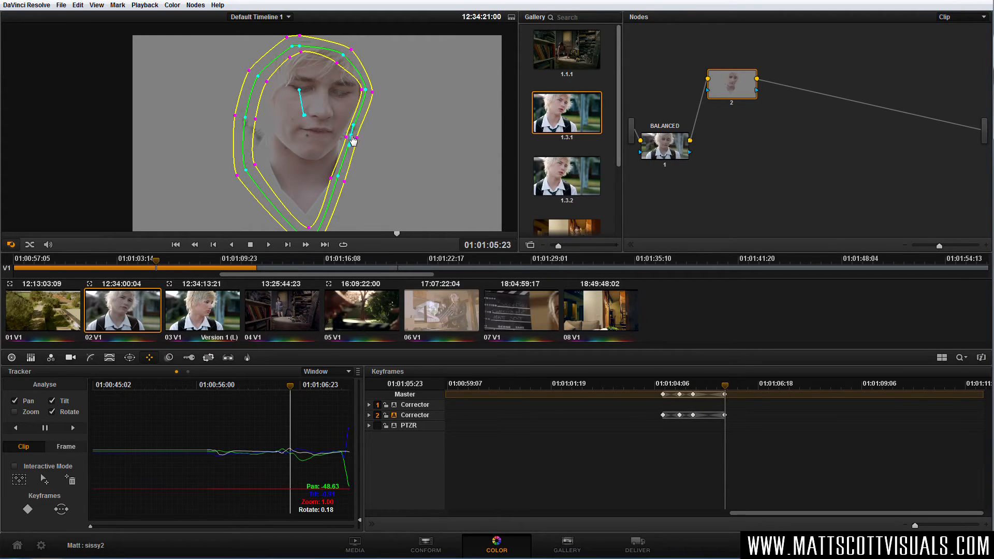
pyautogui.moveTo(339, 180); pyautogui.dragTo(345, 176)
pyautogui.moveTo(343, 53); pyautogui.dragTo(353, 57)
pyautogui.moveTo(372, 92); pyautogui.dragTo(369, 93)
pyautogui.moveTo(725, 386); pyautogui.dragTo(716, 387)
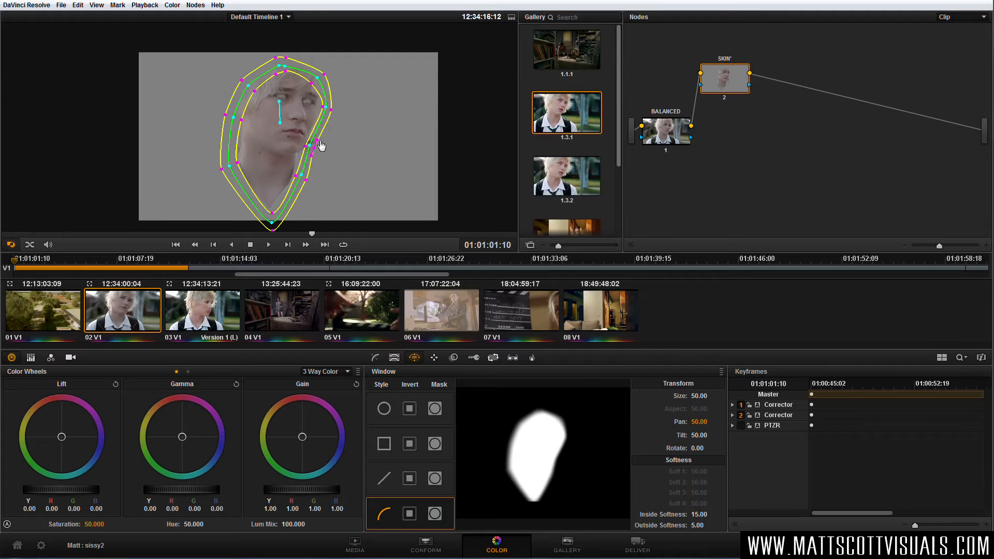
# Try tinting the SKIN node's gamma towards purple, at R 0.01, G -0.01, B 0.05.
pyautogui.moveTo(729, 81); pyautogui.dragTo(730, 79)
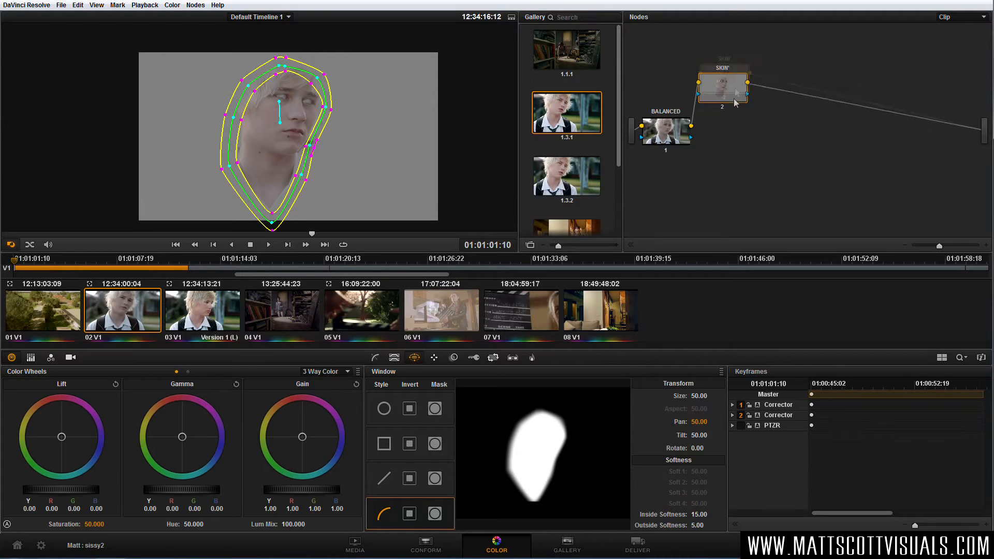
pyautogui.moveTo(186, 465); pyautogui.dragTo(187, 437)
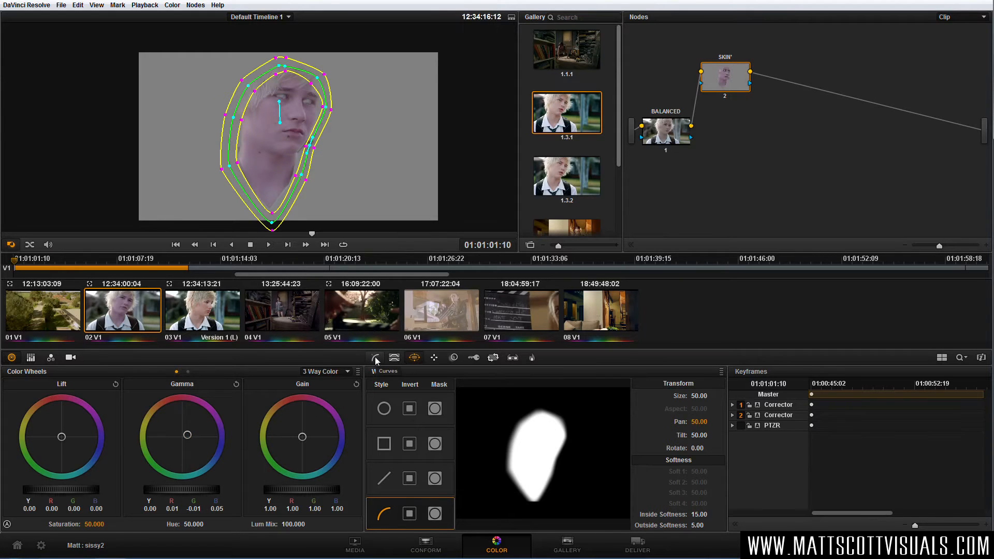
# Turn off the highlight view of the isolated skin and hide the window outline in the viewer.
pyautogui.hotkey('shift', 'h')
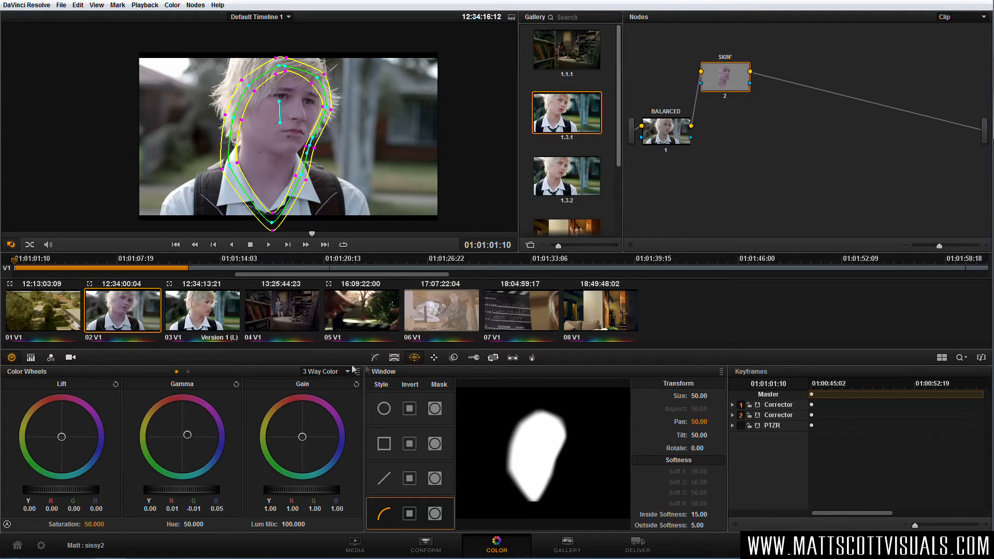
pyautogui.click(11, 245)
pyautogui.click(22, 259)
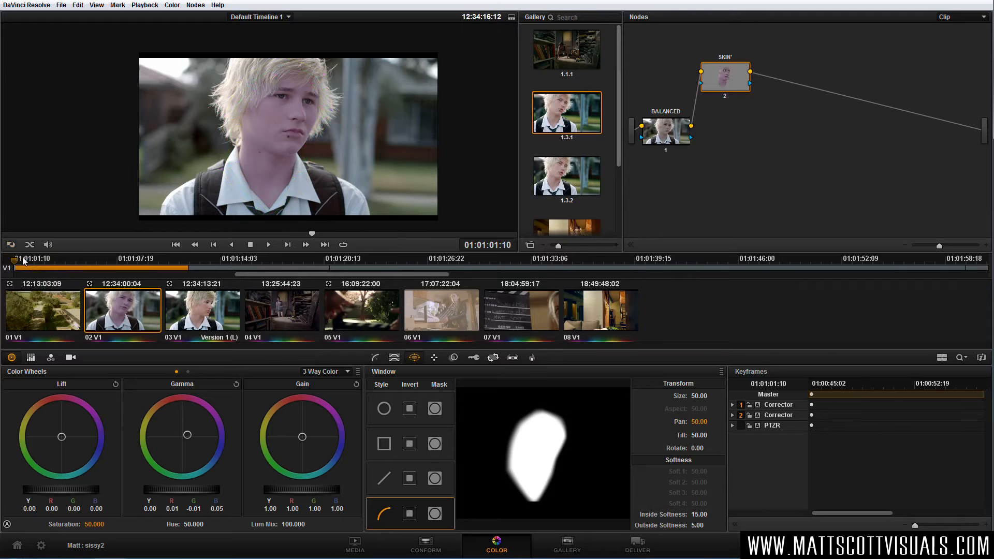
# Try a green tint in the SKIN node's gamma at R -0.02, G 0.01, B -0.02, and check it at 01:01:01:18.
pyautogui.moveTo(119, 454); pyautogui.dragTo(109, 486)
pyautogui.press('space')
pyautogui.moveTo(319, 234); pyautogui.dragTo(318, 234)
pyautogui.moveTo(730, 85)
pyautogui.mouseDown()
pyautogui.moveTo(722, 86)
pyautogui.moveTo(731, 96)
pyautogui.moveTo(731, 87)
pyautogui.mouseUp()
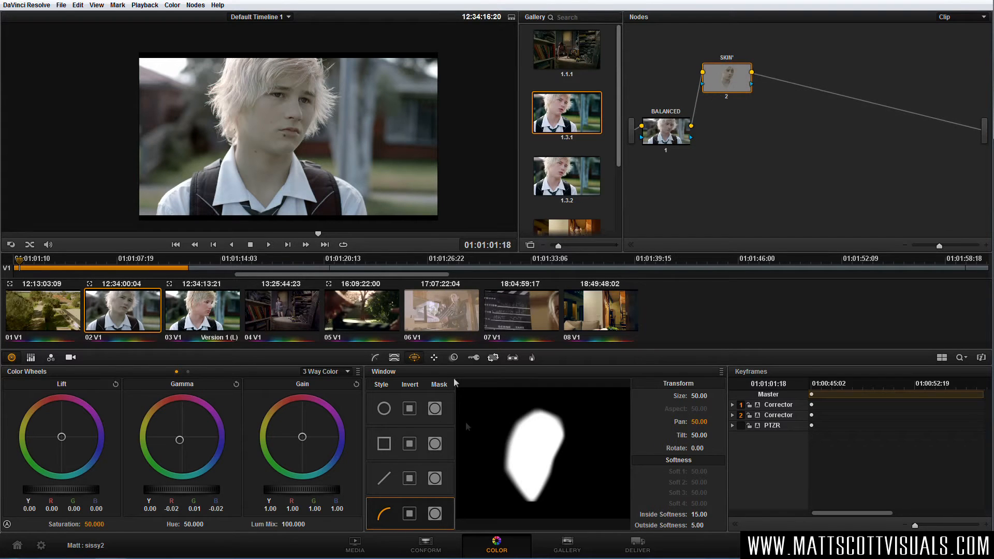
# Review the SKIN node's qualifier and add a control point to its window along the jaw and neck edge.
pyautogui.click(394, 357)
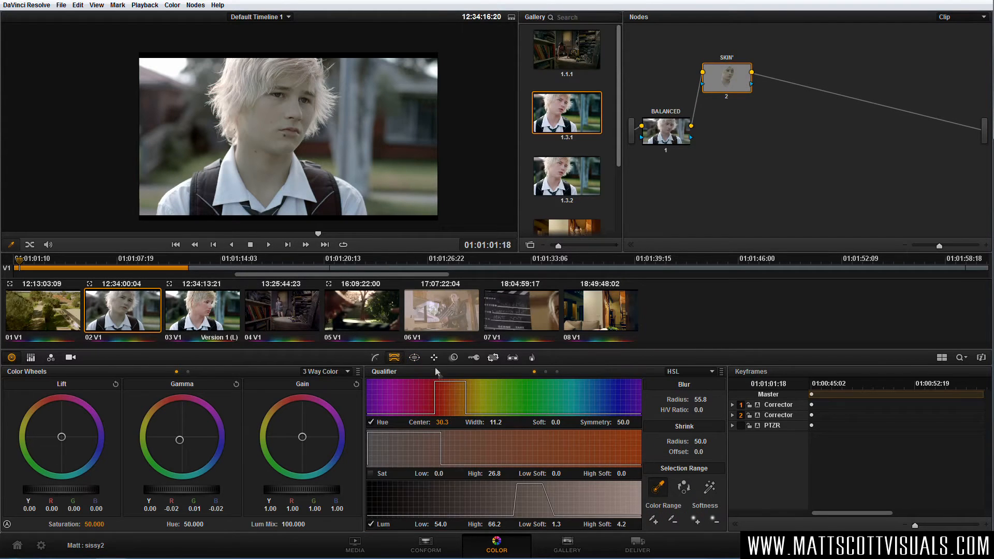
pyautogui.click(414, 357)
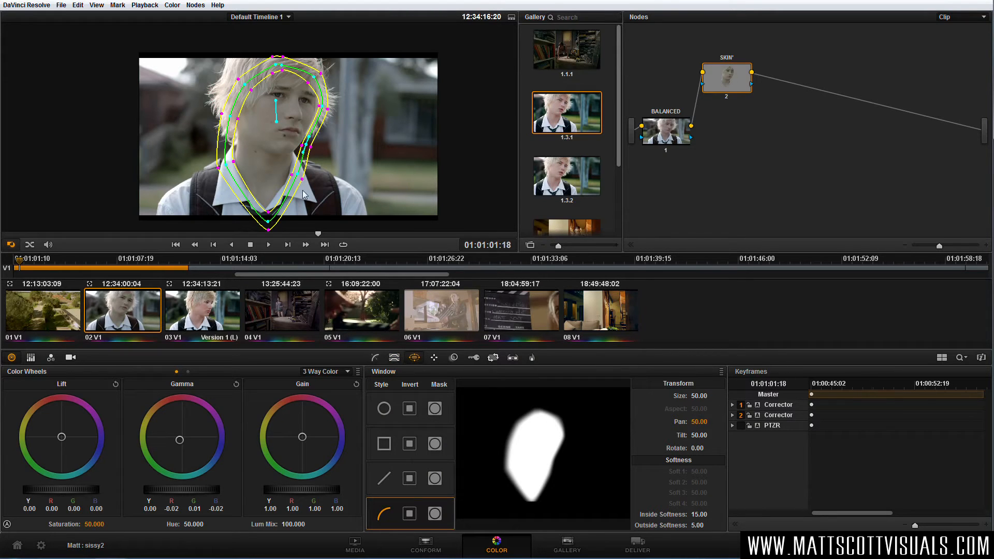
pyautogui.click(291, 175)
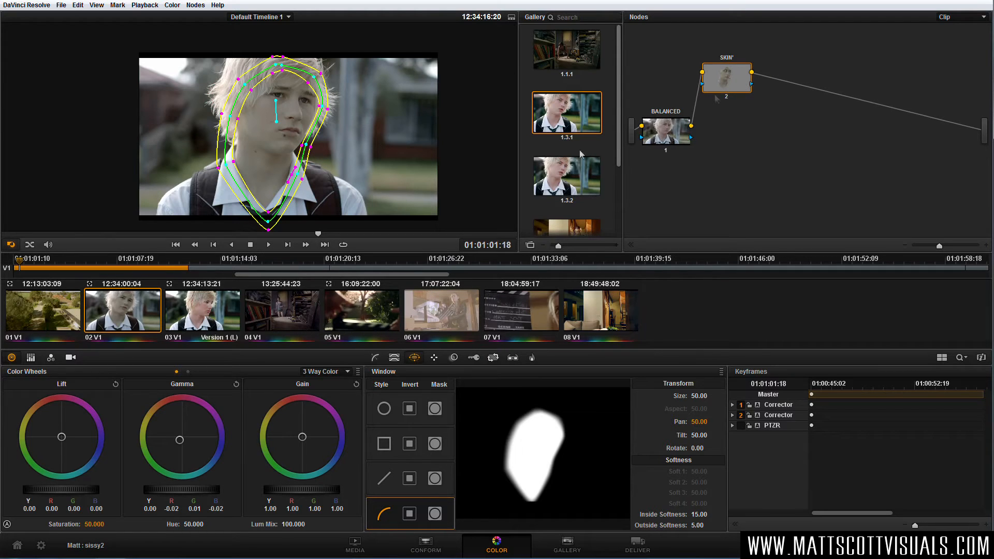
# Try warming the skin with a gamma shift of R 0.02 and B -0.01, and reset the gamma wheel.
pyautogui.click(376, 358)
pyautogui.moveTo(182, 438); pyautogui.dragTo(189, 384)
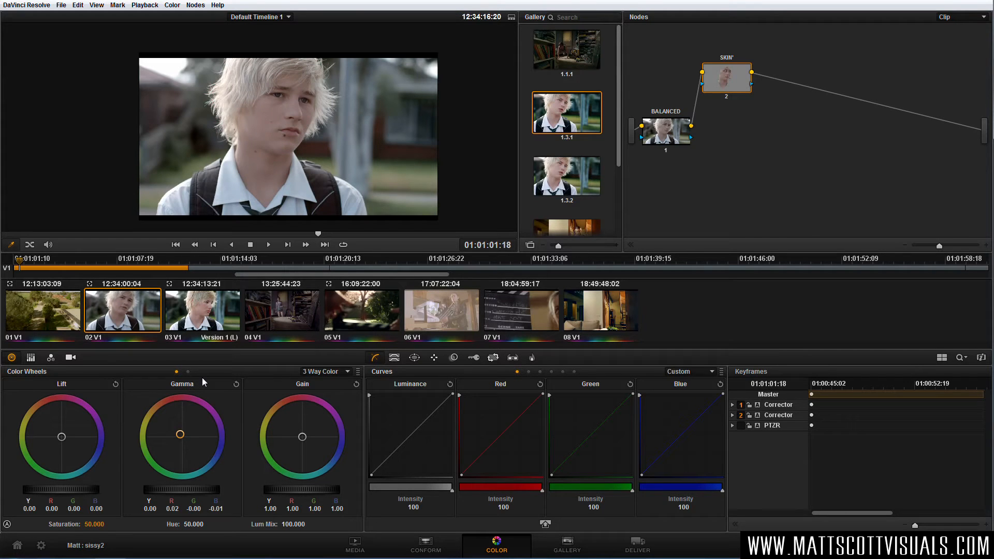
pyautogui.moveTo(181, 436)
pyautogui.mouseDown()
pyautogui.moveTo(206, 436)
pyautogui.moveTo(181, 433)
pyautogui.mouseUp()
pyautogui.moveTo(191, 430); pyautogui.dragTo(176, 430)
pyautogui.click(236, 384)
# Add a serial node after SKIN and fit a flattened, tilted circular window around both eyes, about size 11.60 and rotation 10.35.
pyautogui.moveTo(740, 79); pyautogui.dragTo(734, 129)
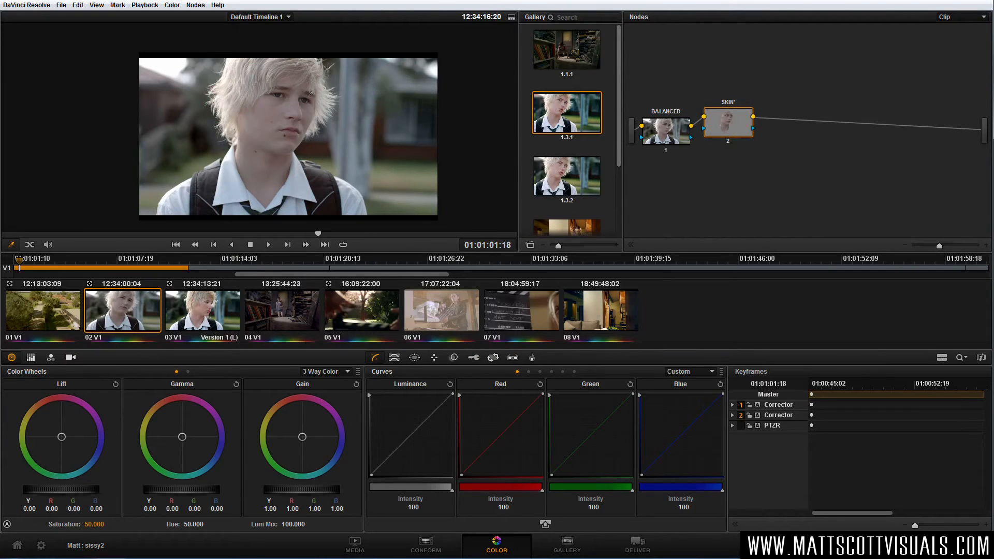
pyautogui.hotkey('alt', 's')
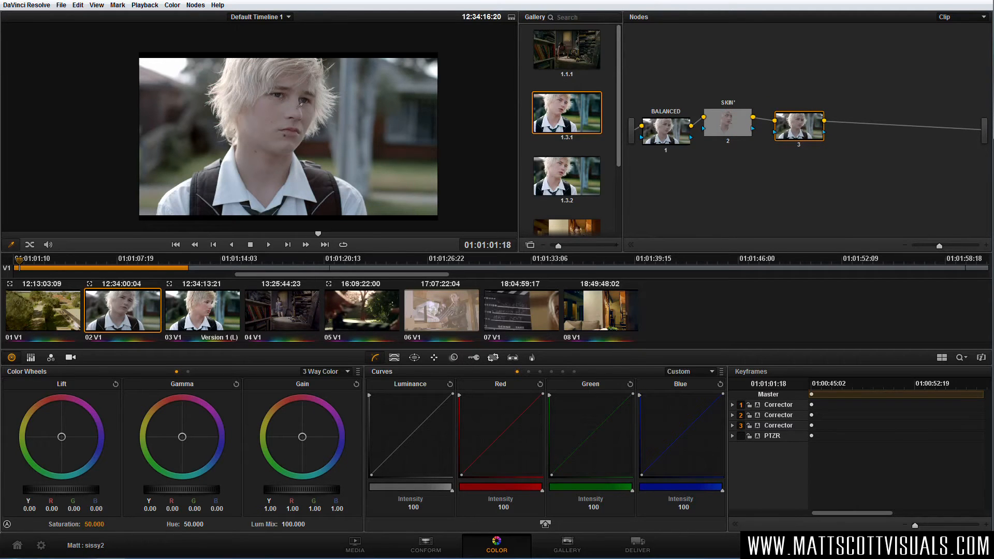
pyautogui.scroll(5, 300, 102)
pyautogui.click(414, 357)
pyautogui.click(383, 412)
pyautogui.moveTo(301, 190); pyautogui.dragTo(301, 105)
pyautogui.moveTo(288, 220); pyautogui.dragTo(289, 136)
pyautogui.moveTo(287, 98); pyautogui.dragTo(299, 103)
pyautogui.moveTo(192, 84); pyautogui.dragTo(232, 90)
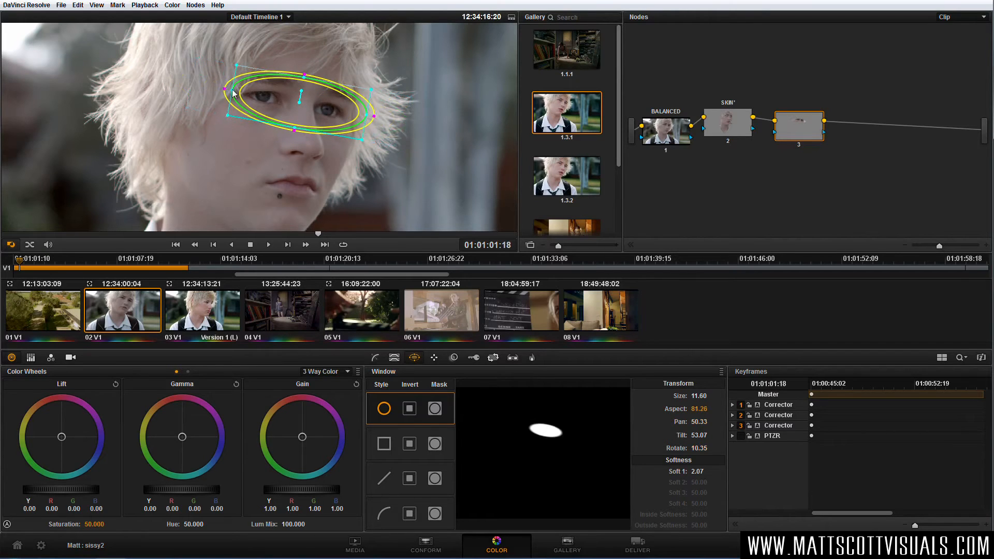
# Key the irises in node 3 with the HSL qualifier, using hue width 98.5, saturation high 0.9 and blur radius 56.3.
pyautogui.click(395, 357)
pyautogui.click(709, 486)
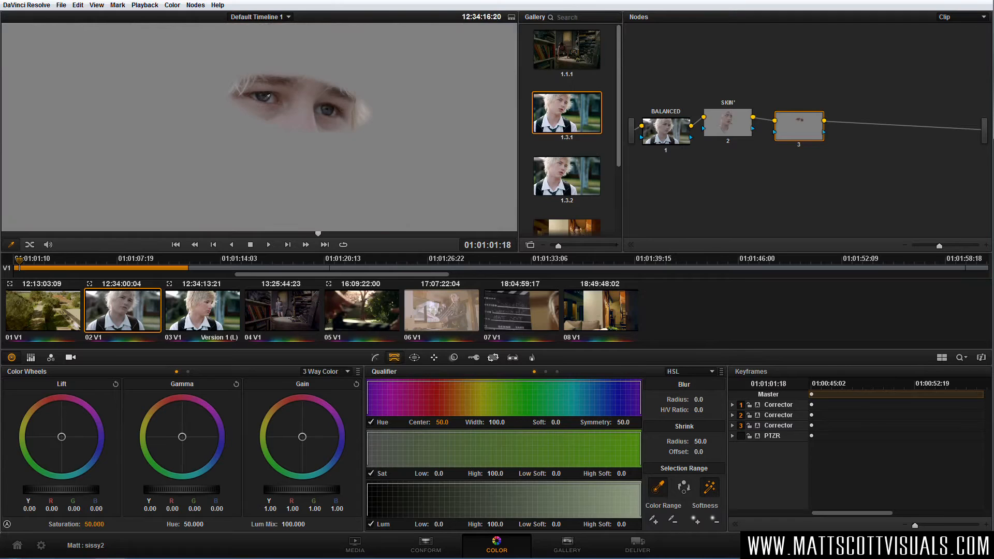
pyautogui.moveTo(266, 97); pyautogui.dragTo(269, 97)
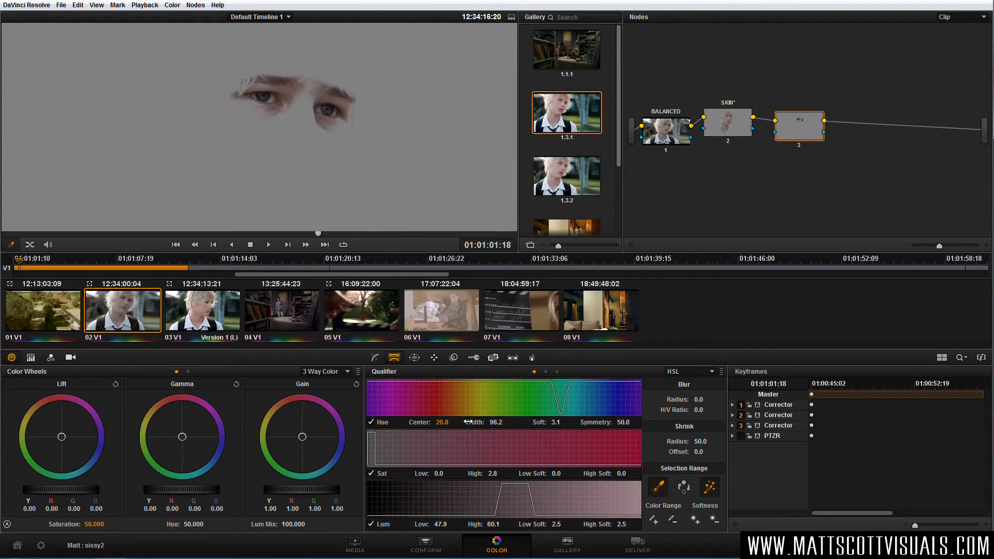
pyautogui.moveTo(496, 422); pyautogui.dragTo(503, 422)
pyautogui.moveTo(495, 474); pyautogui.dragTo(489, 474)
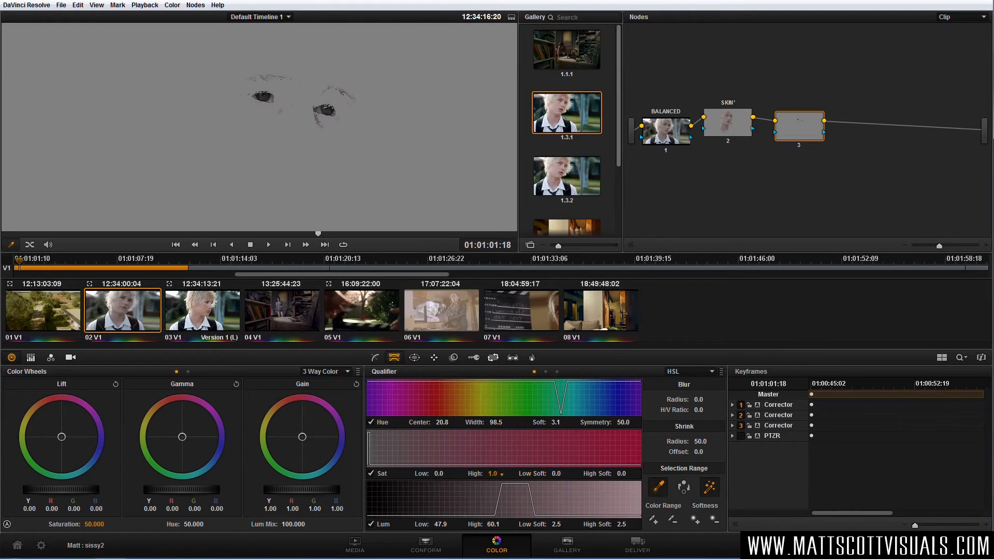
pyautogui.moveTo(698, 399); pyautogui.dragTo(712, 397)
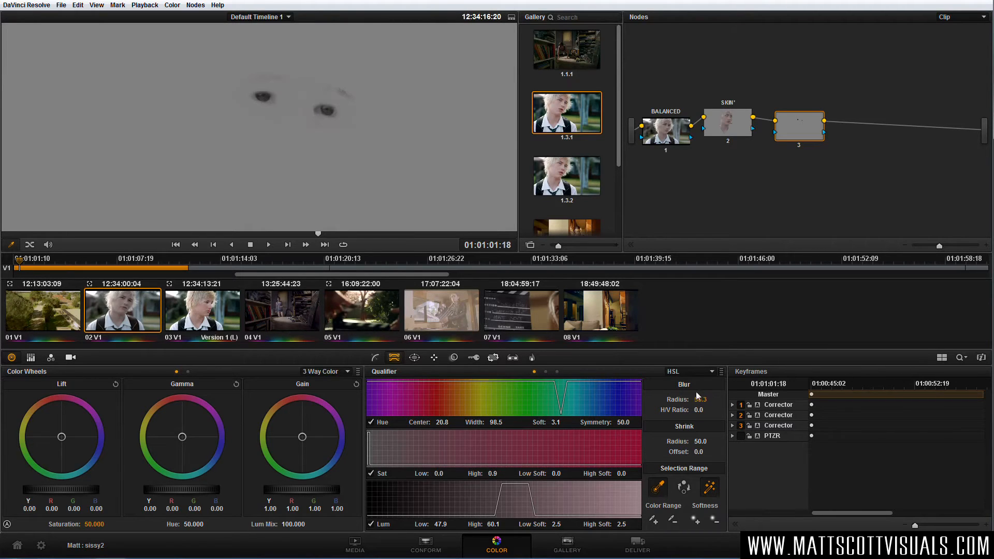
pyautogui.click(709, 487)
# Tint the eyes' gamma slightly blue and brighten their gain to Y 1.59, R 1.46, G 1.61, B 1.84.
pyautogui.moveTo(182, 436); pyautogui.dragTo(184, 439)
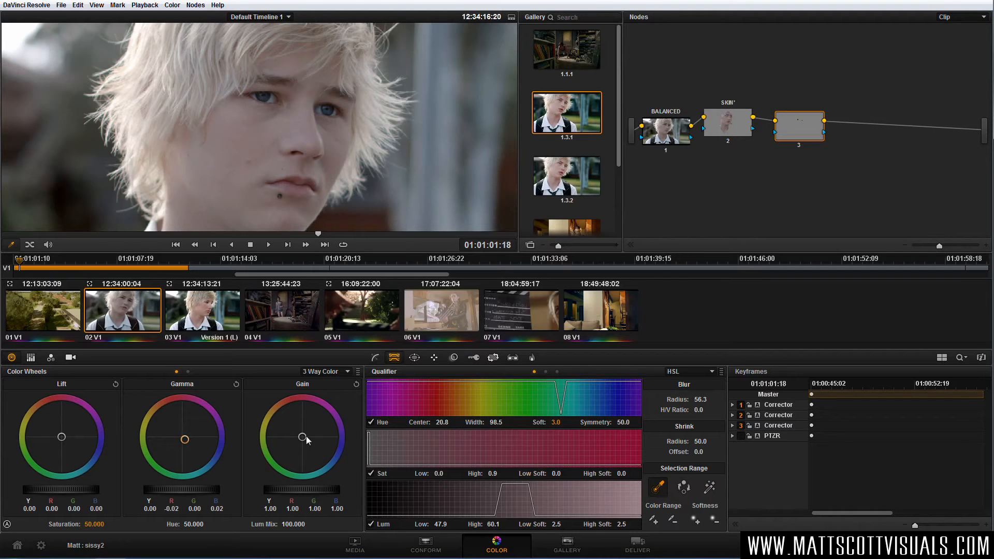
pyautogui.moveTo(306, 492); pyautogui.dragTo(527, 483)
pyautogui.scroll(-4, 318, 145)
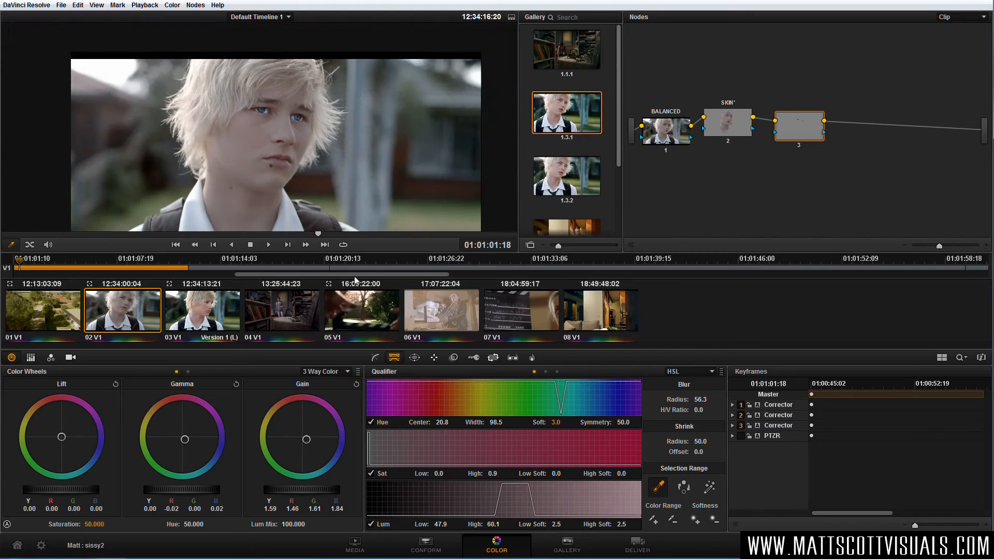
# Rearrange the BALANCED, SKIN and eye nodes so the serial chain is spaced out evenly.
pyautogui.moveTo(797, 138)
pyautogui.mouseDown()
pyautogui.moveTo(735, 124)
pyautogui.moveTo(791, 126)
pyautogui.mouseUp()
pyautogui.click(743, 126)
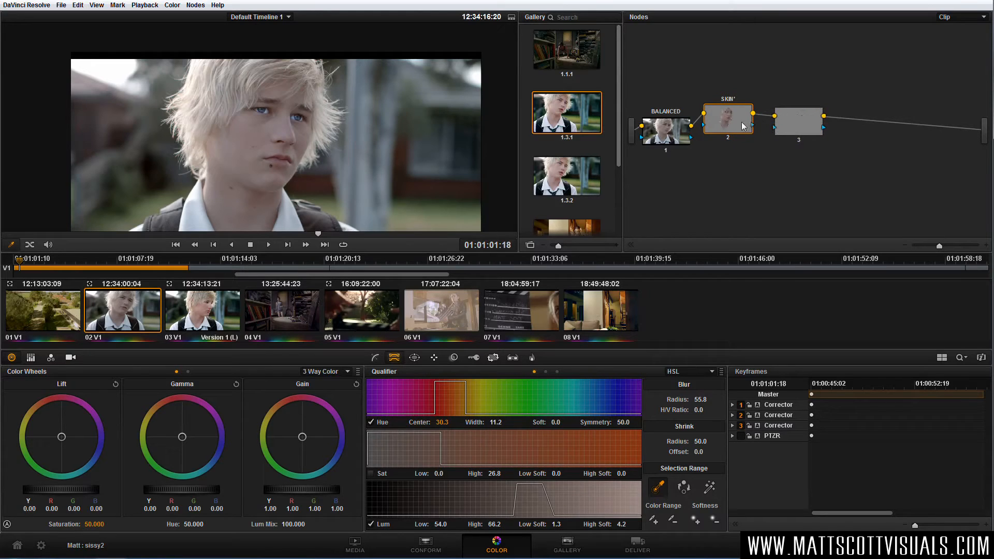
pyautogui.moveTo(797, 125); pyautogui.dragTo(800, 123)
pyautogui.moveTo(740, 122); pyautogui.dragTo(752, 112)
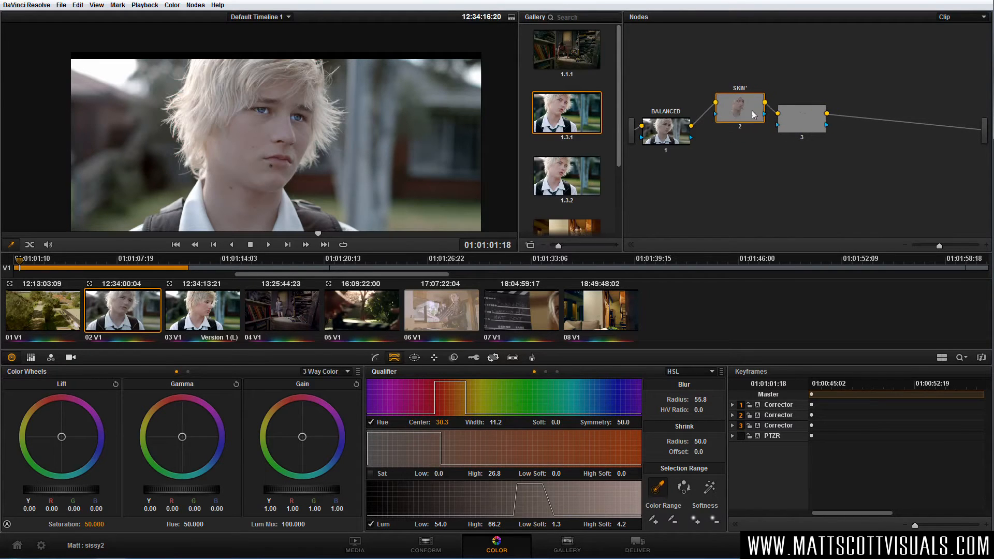
pyautogui.moveTo(814, 124); pyautogui.dragTo(824, 114)
pyautogui.moveTo(674, 133); pyautogui.dragTo(675, 125)
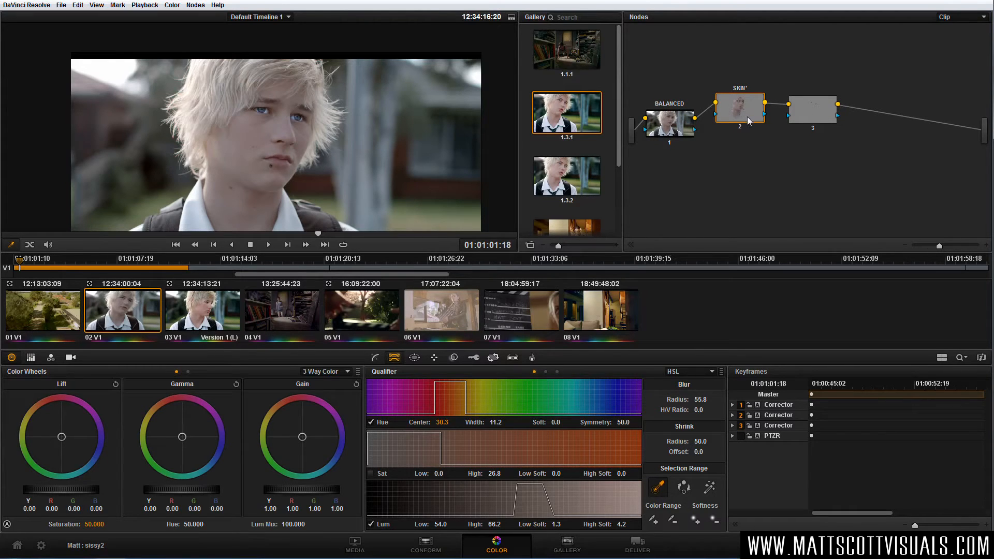
# Compare the eye node's settings with those of the SKIN node and inspect the eyes close up.
pyautogui.click(800, 116)
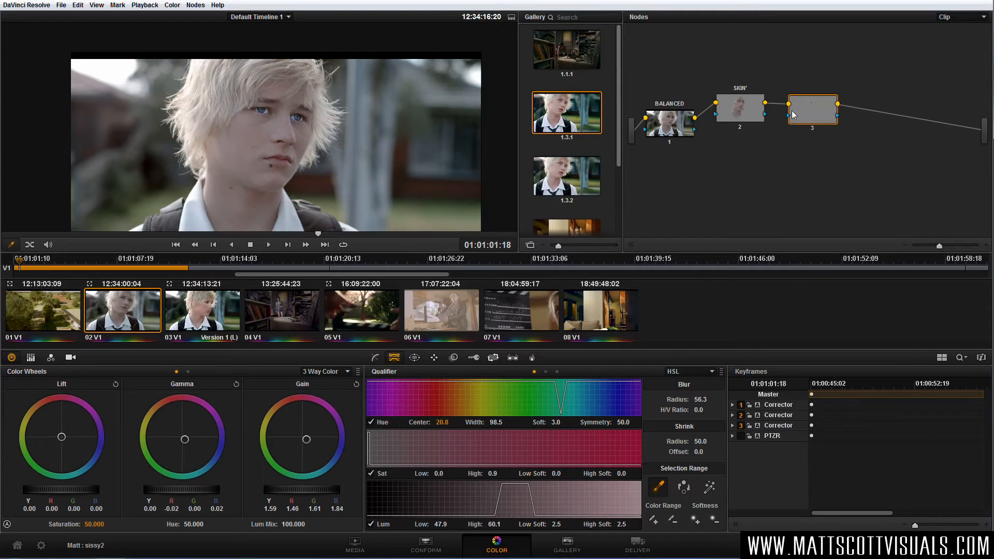
pyautogui.click(756, 114)
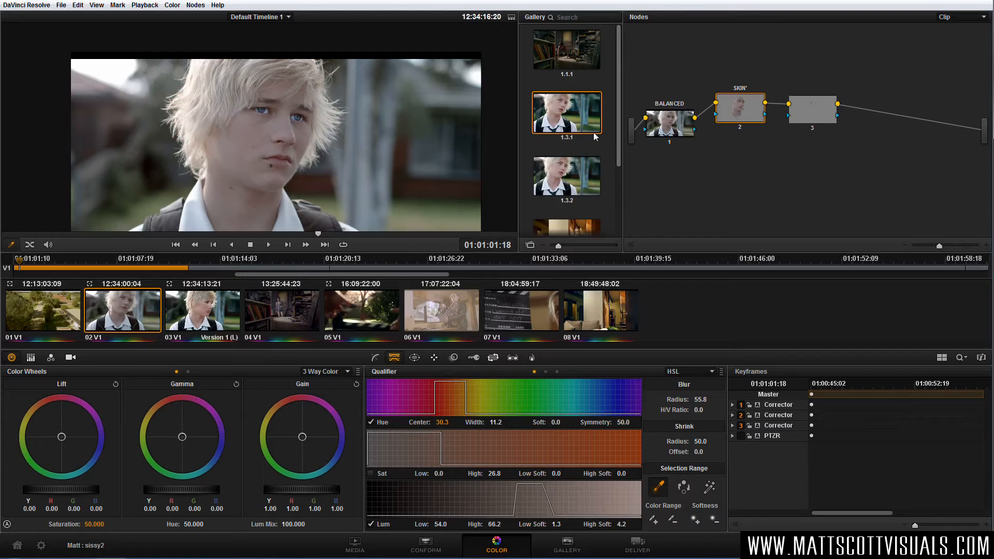
pyautogui.scroll(3, 277, 110)
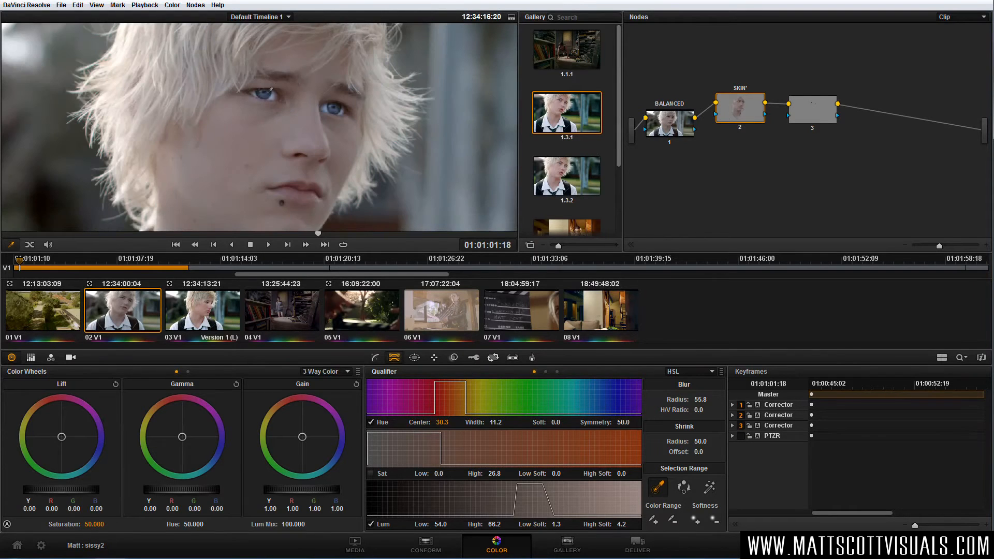
pyautogui.scroll(-3, 283, 106)
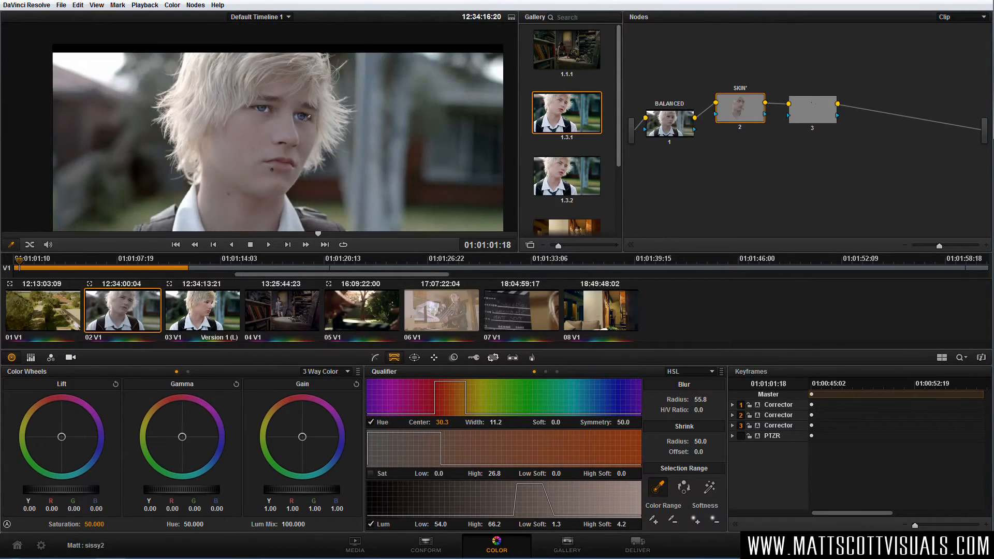
# Spread the SKIN and eye nodes apart, delete the eye node, and reposition SKIN above BALANCED.
pyautogui.moveTo(740, 108); pyautogui.dragTo(738, 94)
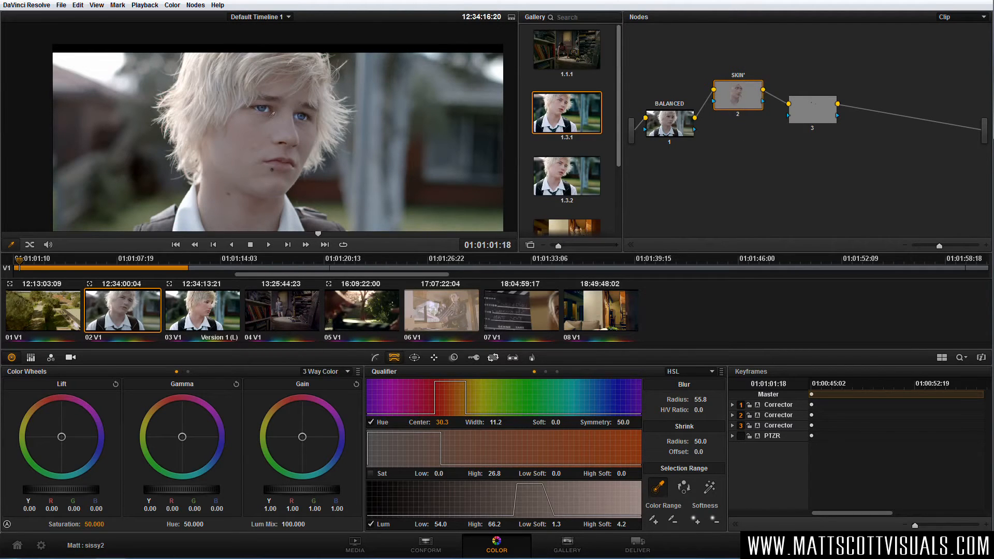
pyautogui.moveTo(811, 104); pyautogui.dragTo(824, 102)
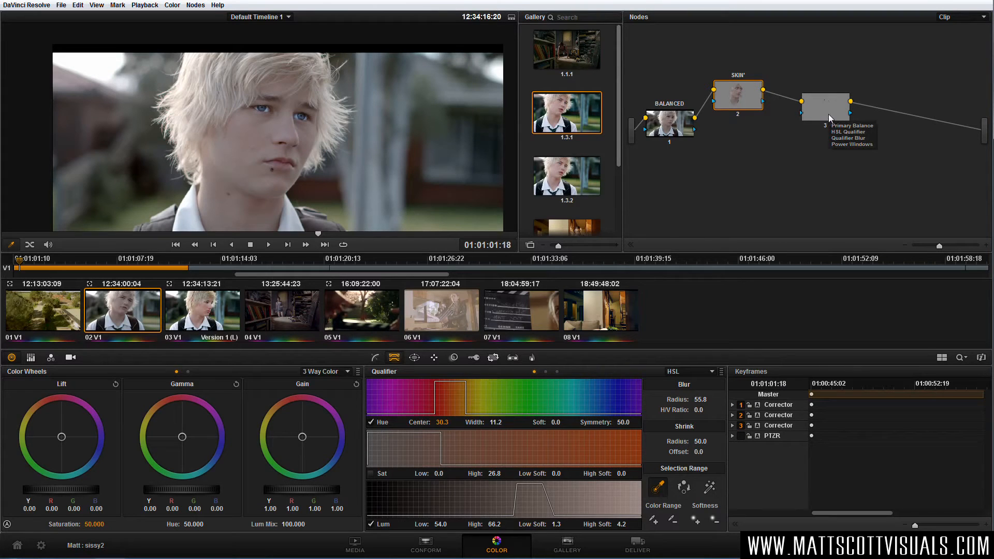
pyautogui.click(827, 114)
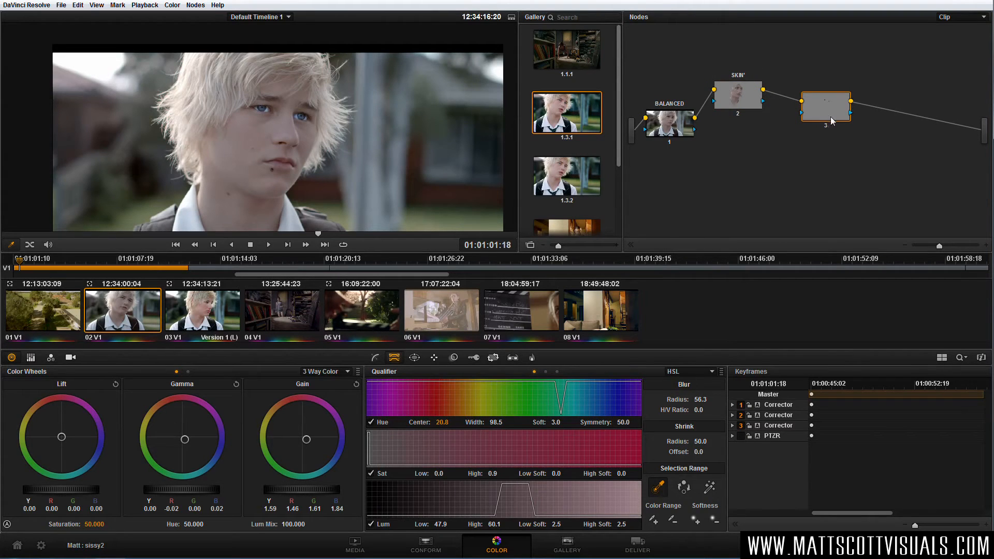
pyautogui.press('Delete')
pyautogui.moveTo(749, 100); pyautogui.dragTo(751, 94)
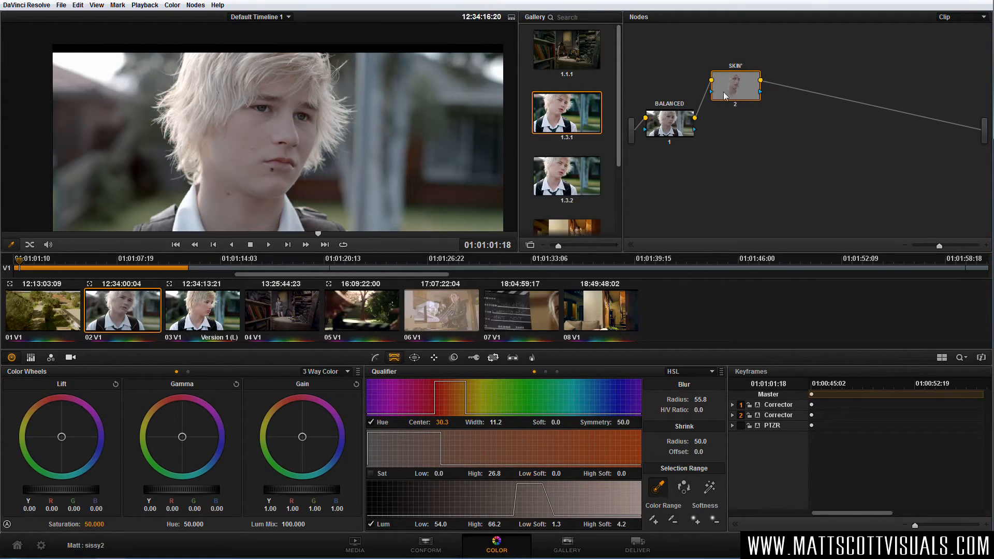
pyautogui.moveTo(758, 85); pyautogui.dragTo(757, 85)
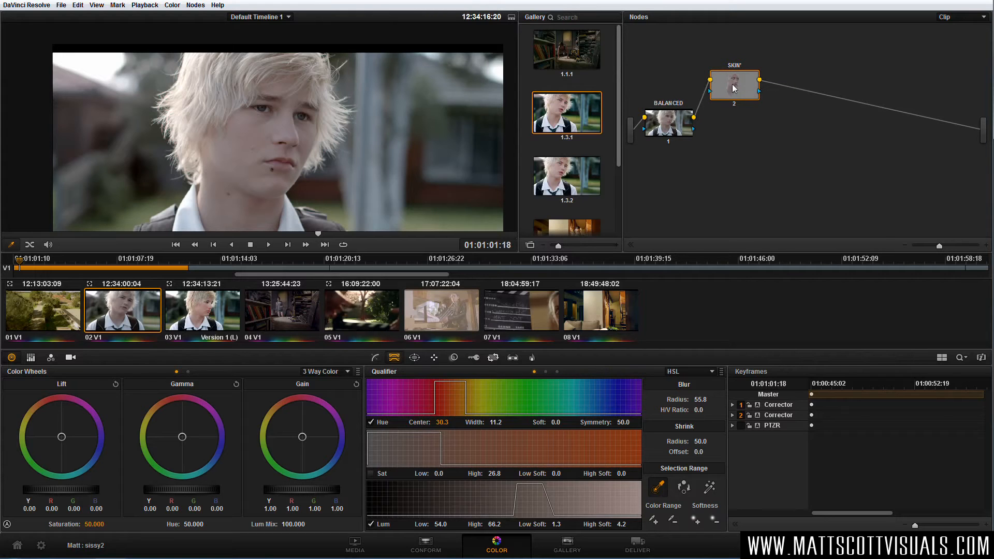
# Add a parallel node alongside the SKIN node.
pyautogui.click(195, 5)
pyautogui.click(196, 5)
pyautogui.click(195, 5)
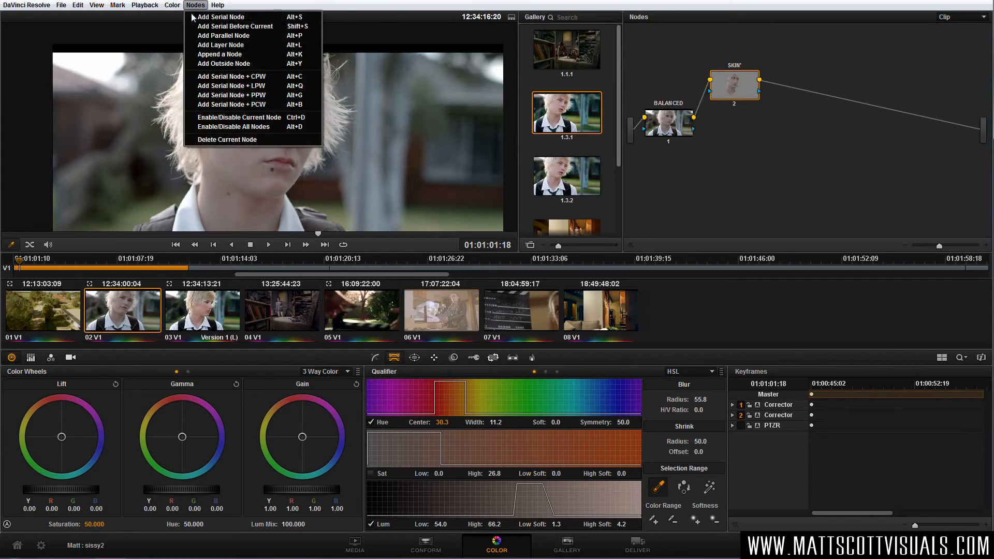
pyautogui.click(247, 35)
# Arrange the graph with SKIN above node 4, BALANCED before them and the Parallel mixer after them, and select node 4.
pyautogui.moveTo(782, 94); pyautogui.dragTo(796, 117)
pyautogui.moveTo(732, 139); pyautogui.dragTo(666, 139)
pyautogui.moveTo(733, 145); pyautogui.dragTo(720, 170)
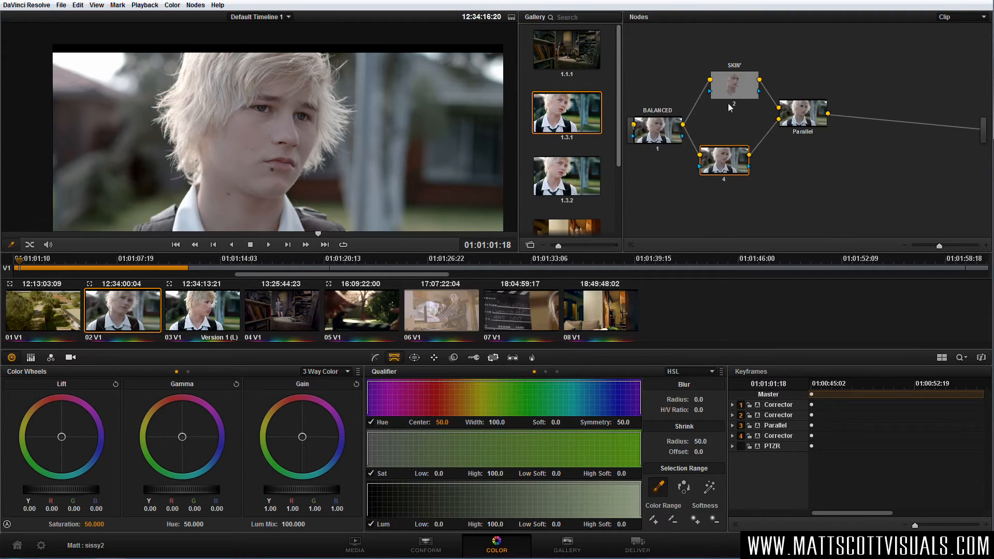
pyautogui.moveTo(730, 93); pyautogui.dragTo(716, 97)
pyautogui.moveTo(738, 168); pyautogui.dragTo(736, 159)
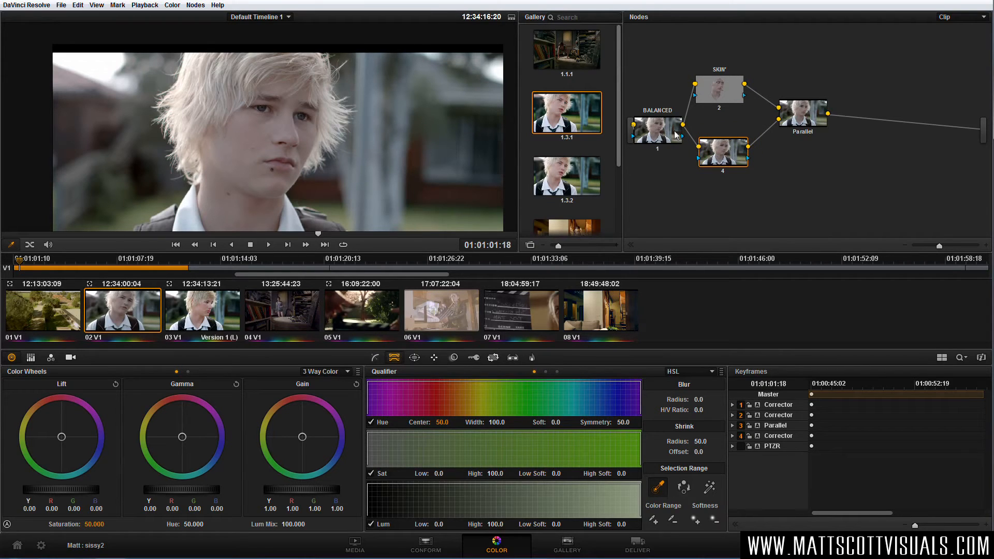
pyautogui.moveTo(728, 95); pyautogui.dragTo(728, 100)
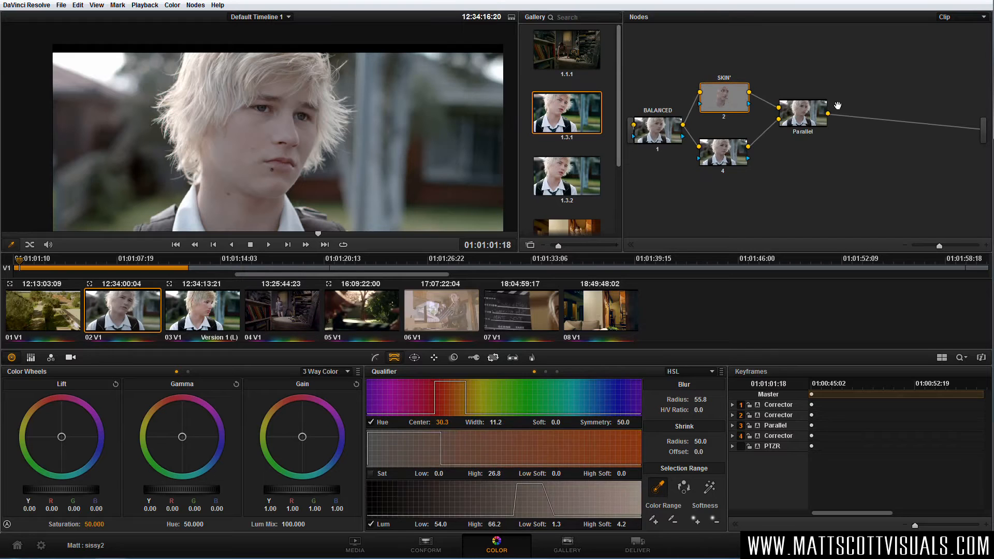
pyautogui.moveTo(801, 123); pyautogui.dragTo(804, 133)
pyautogui.click(727, 153)
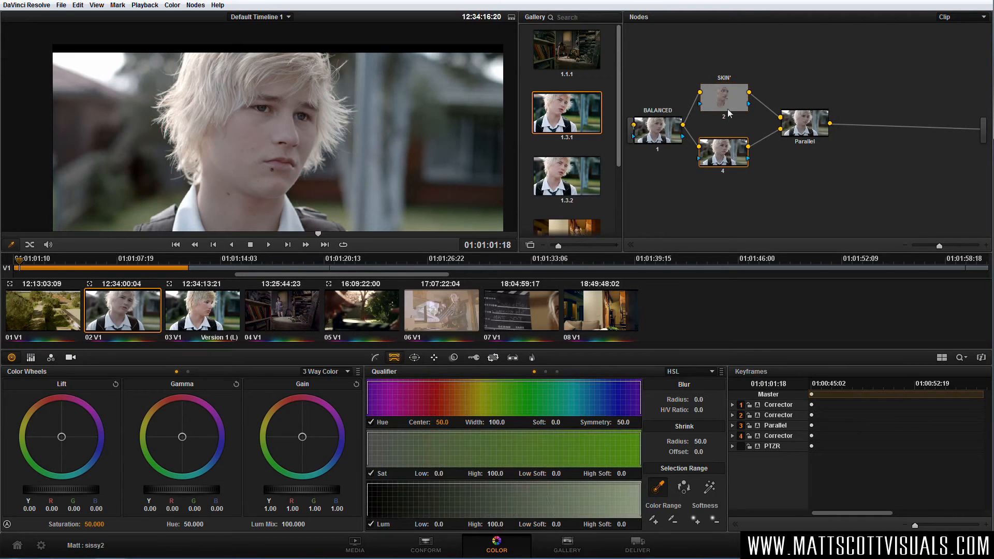
# Add another parallel node beneath node 4, feeding the same Parallel mixer.
pyautogui.click(727, 99)
pyautogui.click(195, 5)
pyautogui.click(223, 44)
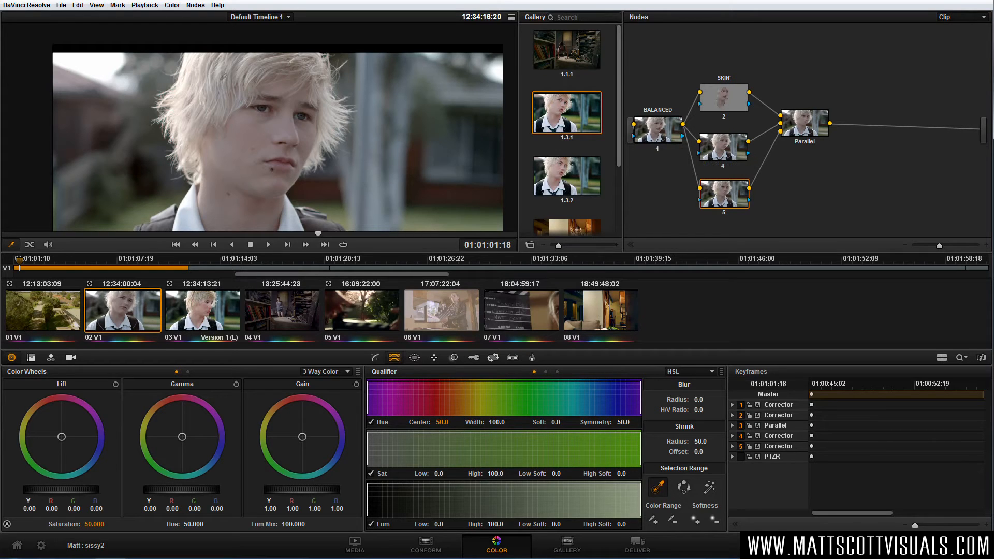
# Label node 4 as HAIR.
pyautogui.scroll(-2, 259, 127)
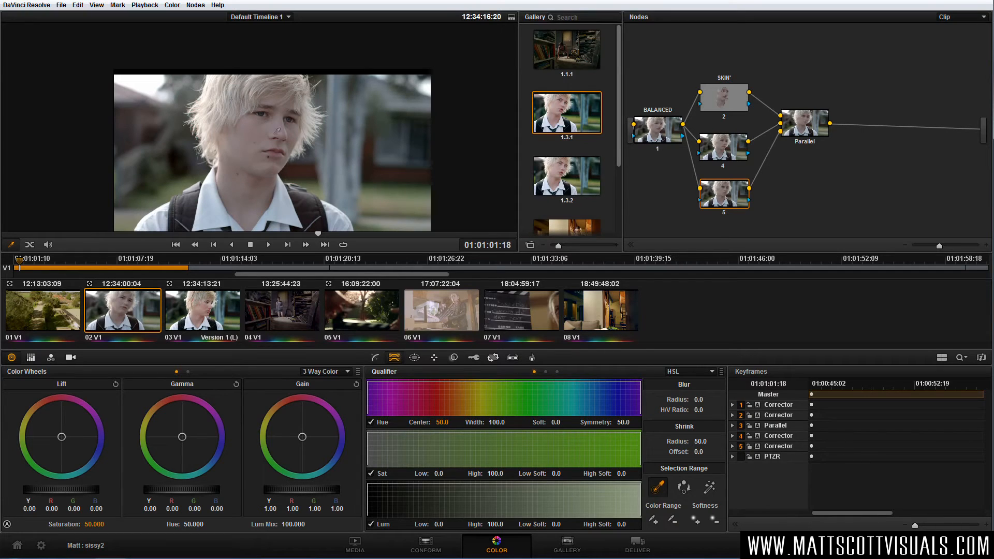
pyautogui.rightClick(724, 151)
pyautogui.click(760, 156)
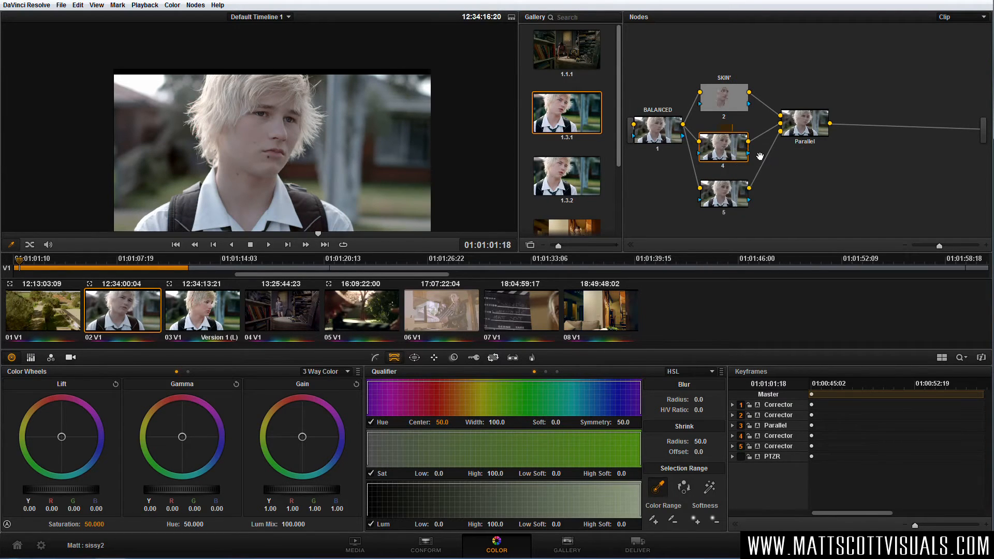
pyautogui.press('Return')
# Key the boy's blond hair on the HAIR node by sampling several hair tones with the HSL qualifier.
pyautogui.click(414, 357)
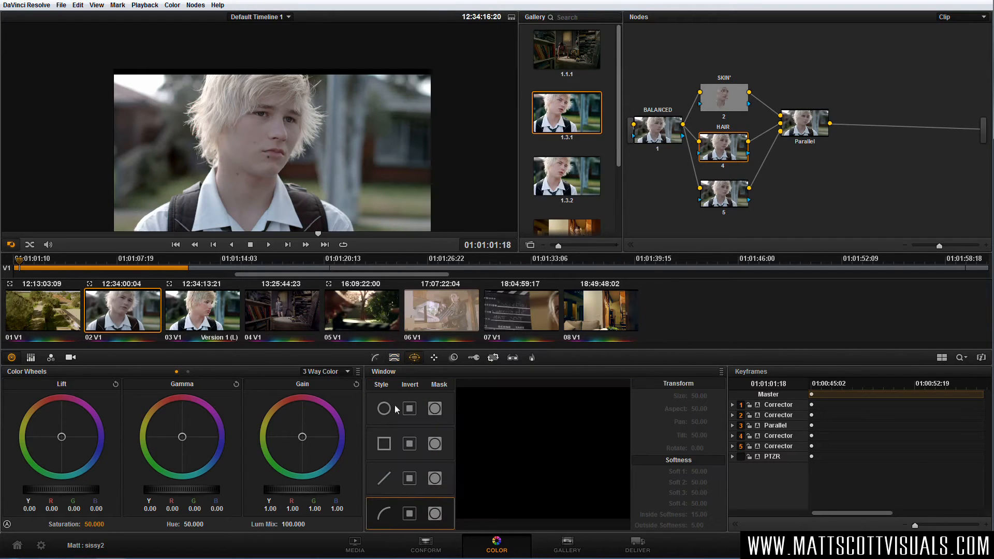
pyautogui.click(395, 357)
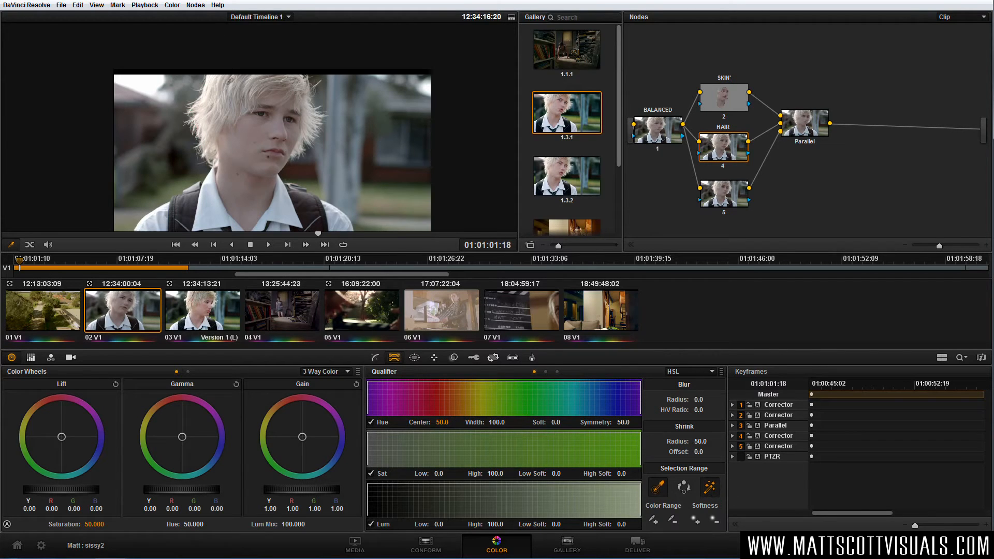
pyautogui.click(230, 81)
pyautogui.click(243, 82)
pyautogui.click(258, 78)
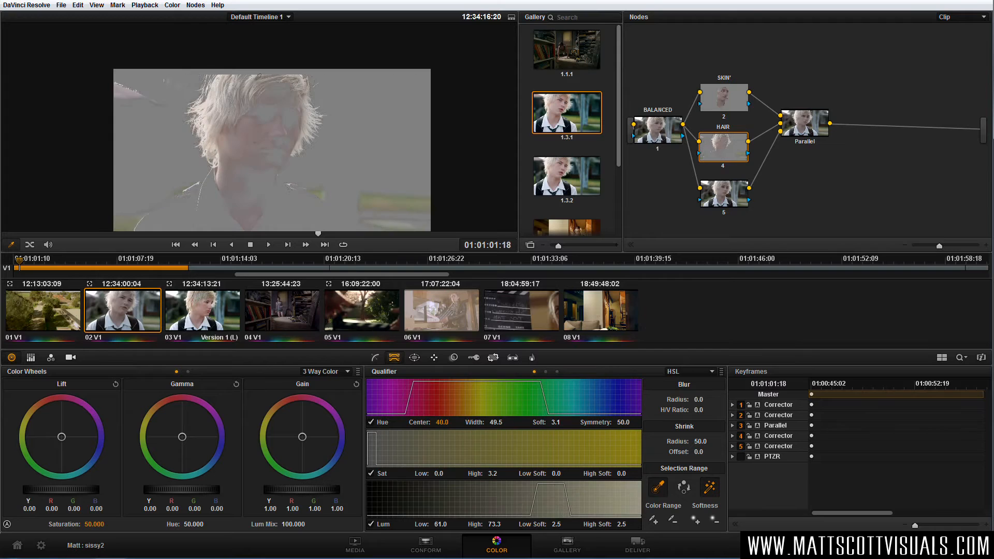
pyautogui.click(259, 75)
pyautogui.click(264, 77)
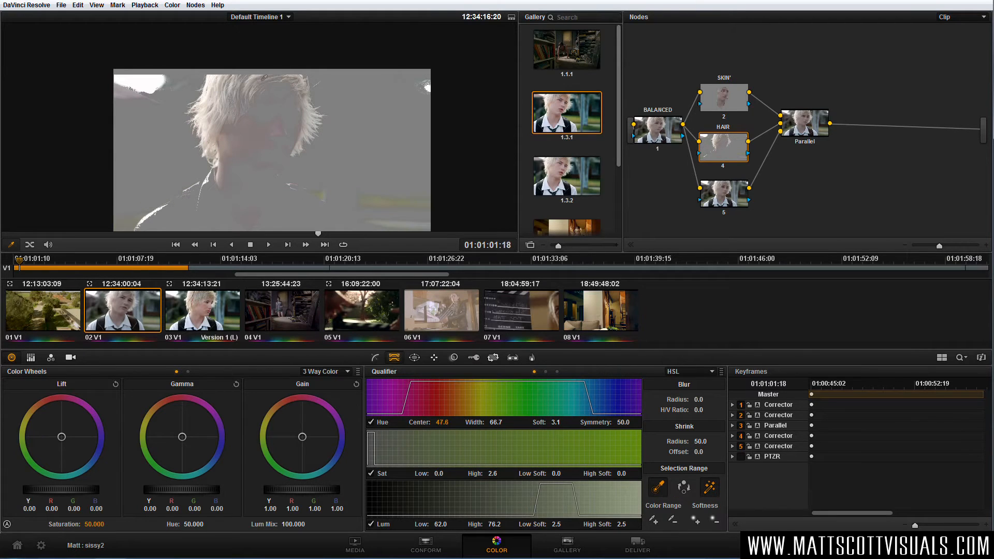
pyautogui.click(215, 81)
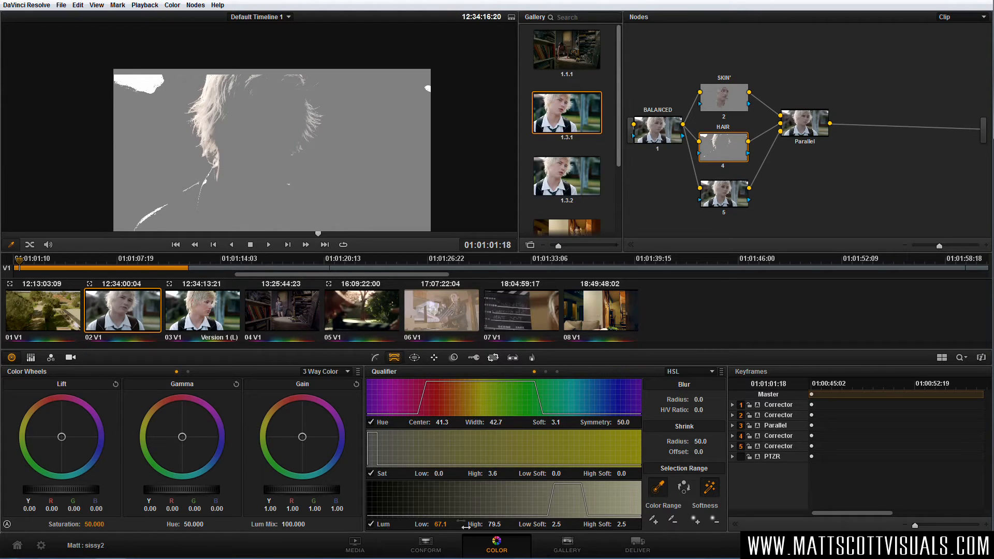
# Refine the hair key with luminance low 61.5, hue width 31.9 and center 51.8, blur radius 36.0 and shrink radius 51.8.
pyautogui.moveTo(441, 525)
pyautogui.mouseDown()
pyautogui.moveTo(407, 524)
pyautogui.moveTo(428, 524)
pyautogui.mouseUp()
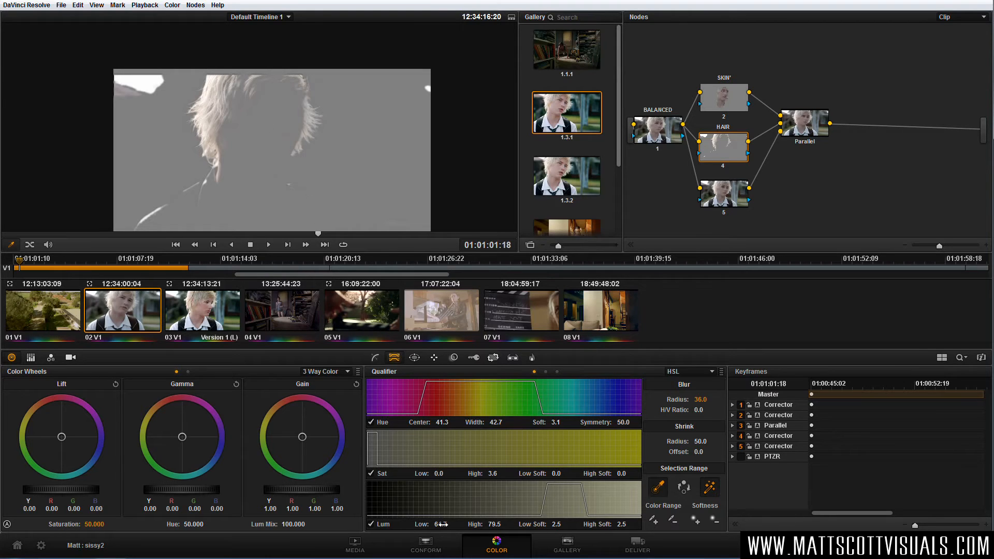
pyautogui.moveTo(441, 524); pyautogui.dragTo(429, 524)
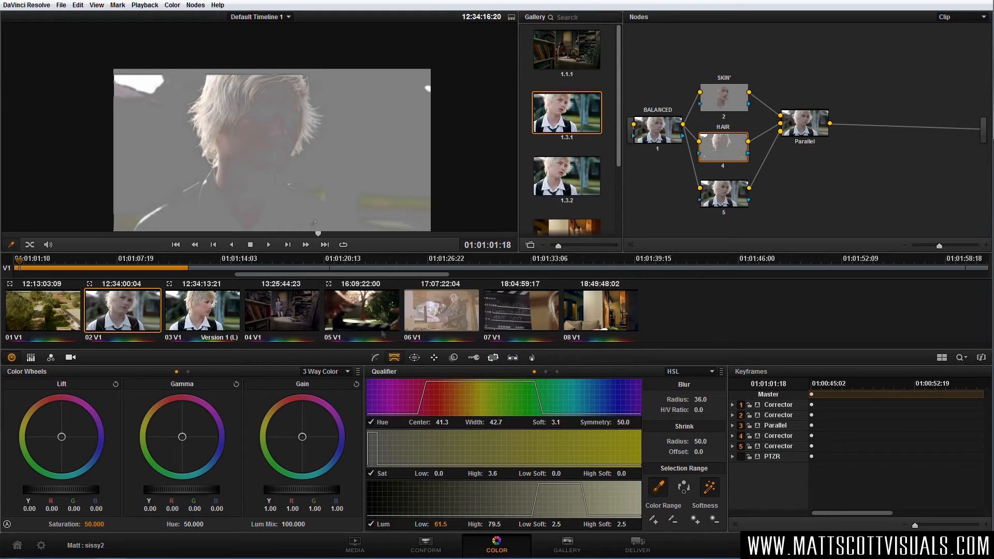
pyautogui.moveTo(501, 422)
pyautogui.mouseDown()
pyautogui.moveTo(444, 422)
pyautogui.moveTo(515, 422)
pyautogui.mouseUp()
pyautogui.moveTo(444, 422); pyautogui.dragTo(445, 422)
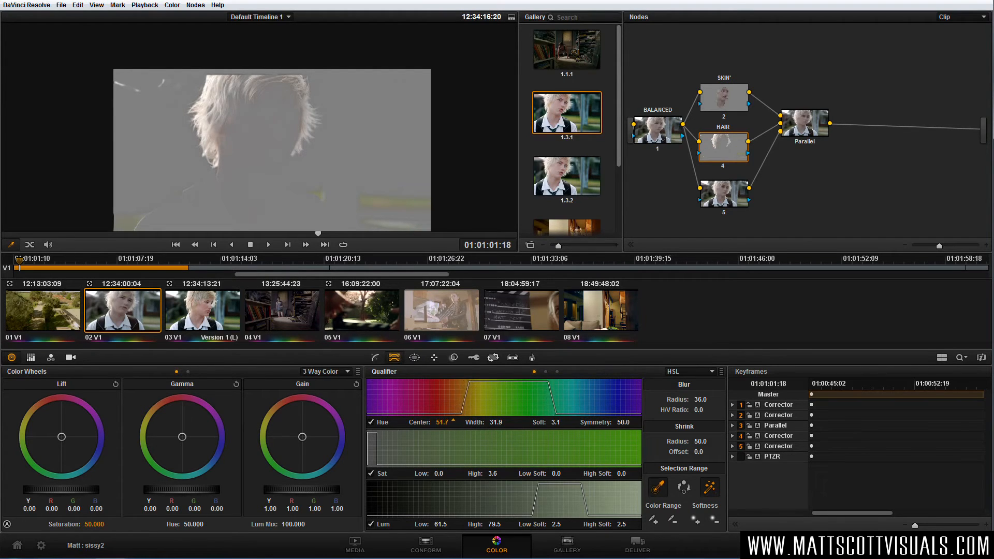
pyautogui.moveTo(701, 442); pyautogui.dragTo(711, 440)
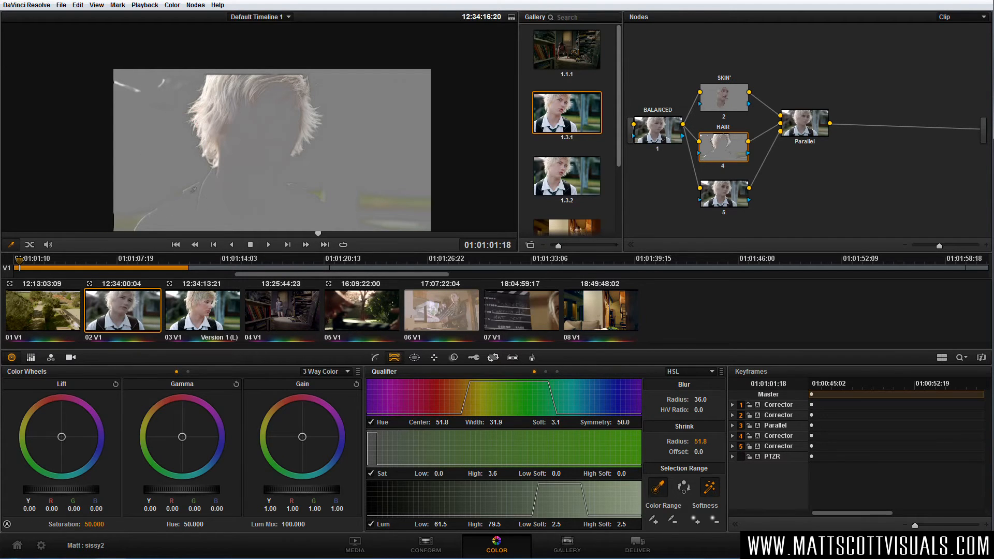
# Limit the hair key with a circular window around the head, stretched vertically to enclose all the hair.
pyautogui.click(415, 359)
pyautogui.click(384, 408)
pyautogui.moveTo(272, 159); pyautogui.dragTo(261, 207)
pyautogui.moveTo(172, 139); pyautogui.dragTo(177, 139)
pyautogui.moveTo(244, 152); pyautogui.dragTo(237, 130)
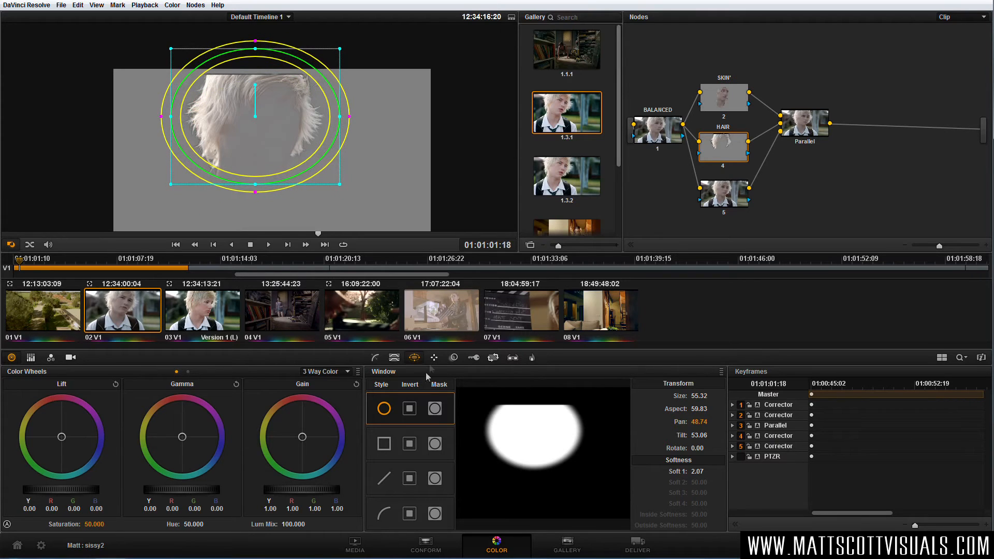
pyautogui.click(434, 358)
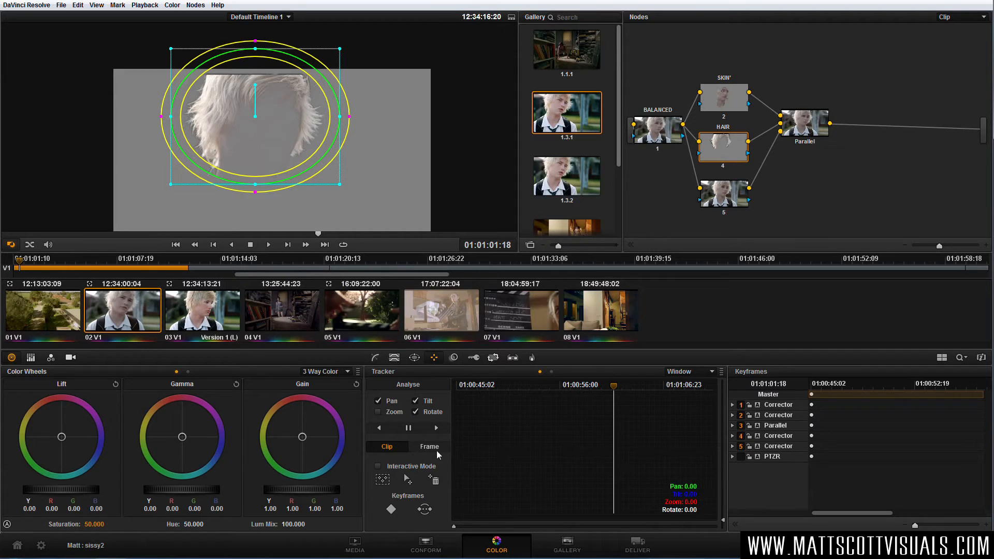
pyautogui.moveTo(255, 184); pyautogui.dragTo(255, 202)
pyautogui.moveTo(260, 164); pyautogui.dragTo(262, 161)
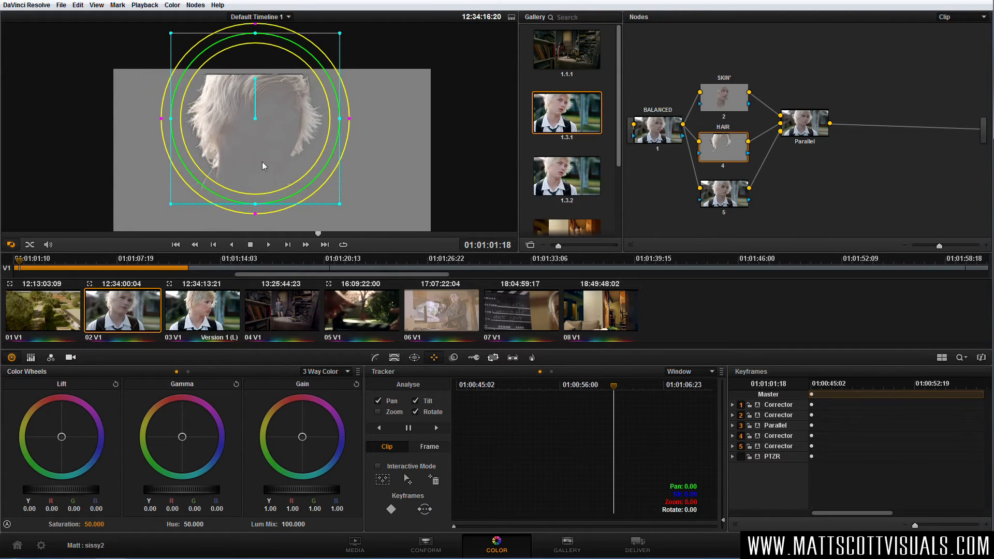
# Track the hair window forward, return to the starting frame, and track it backward.
pyautogui.click(438, 428)
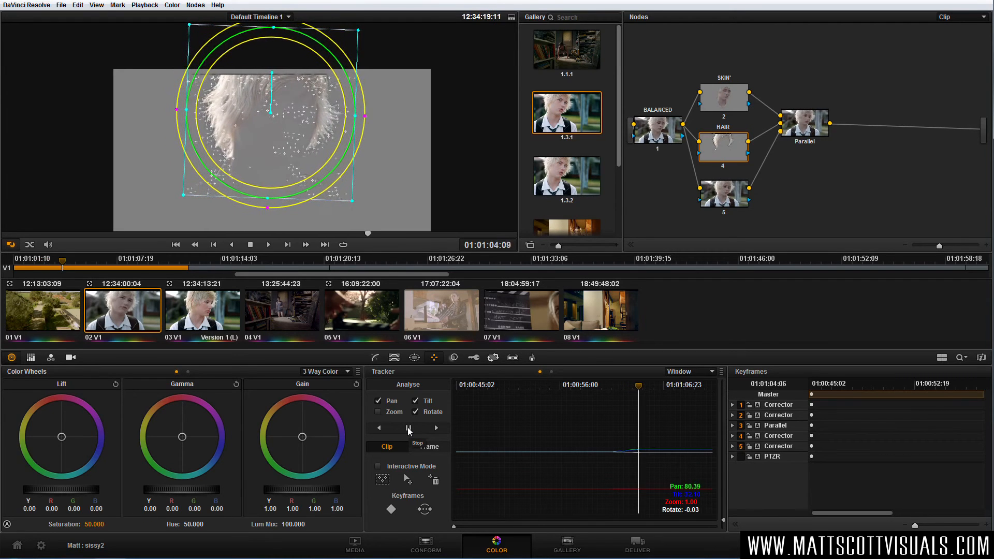
pyautogui.click(409, 429)
pyautogui.click(619, 389)
pyautogui.moveTo(624, 388); pyautogui.dragTo(614, 394)
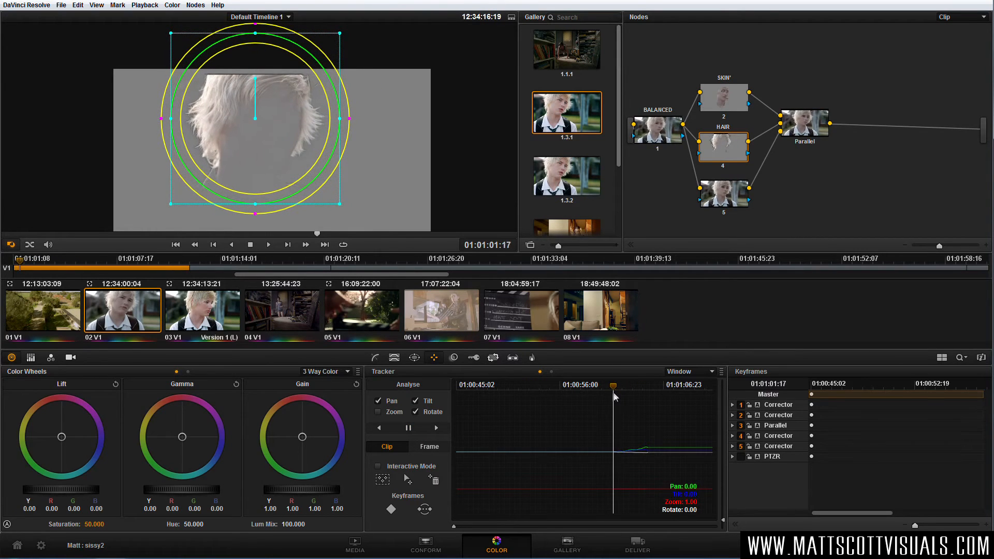
pyautogui.click(379, 428)
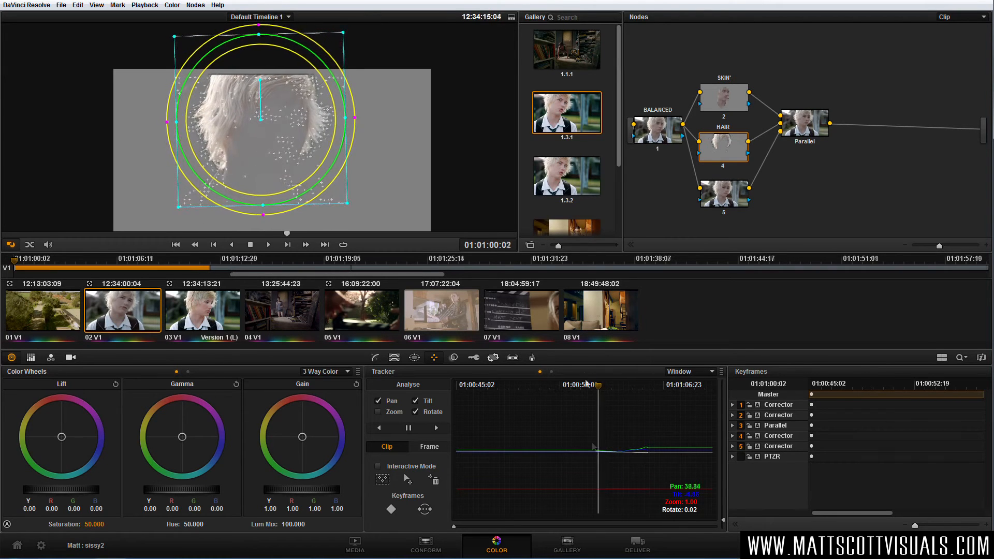
pyautogui.click(409, 427)
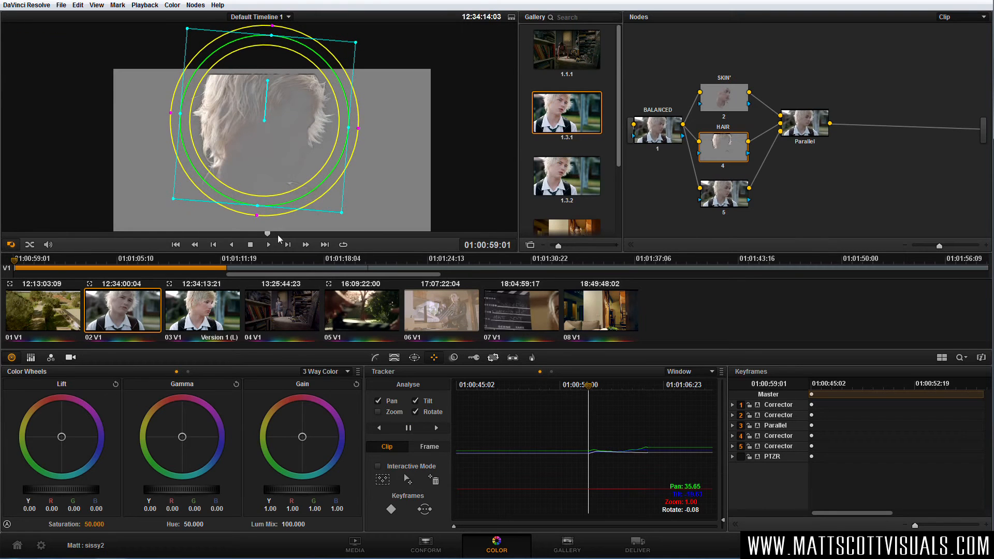
# Keyframe the hair window near the clip's end at 01:01:11:05, moving it off the picture's upper-left corner once the head has left.
pyautogui.moveTo(277, 235)
pyautogui.mouseDown()
pyautogui.moveTo(502, 247)
pyautogui.moveTo(483, 242)
pyautogui.moveTo(500, 242)
pyautogui.moveTo(492, 243)
pyautogui.mouseUp()
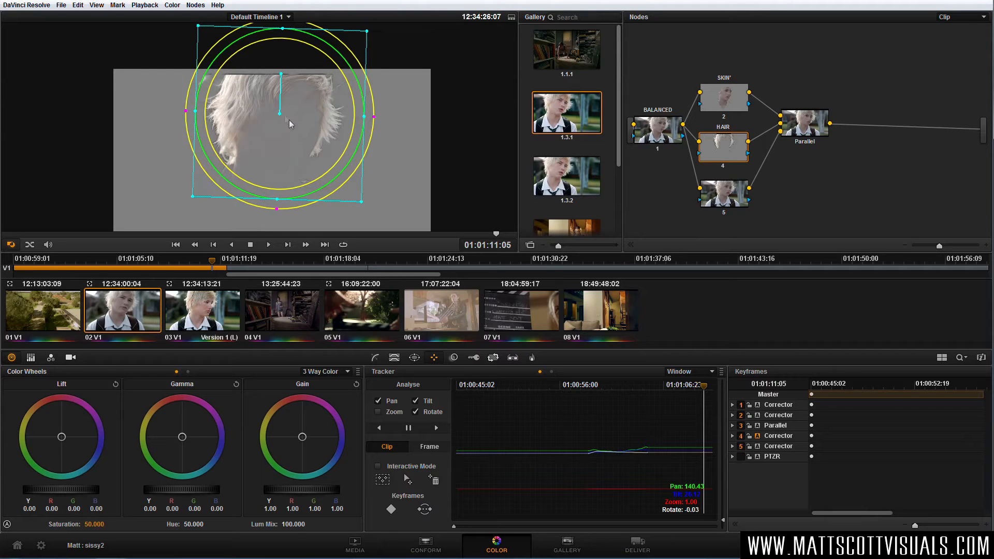
pyautogui.moveTo(914, 525); pyautogui.dragTo(916, 525)
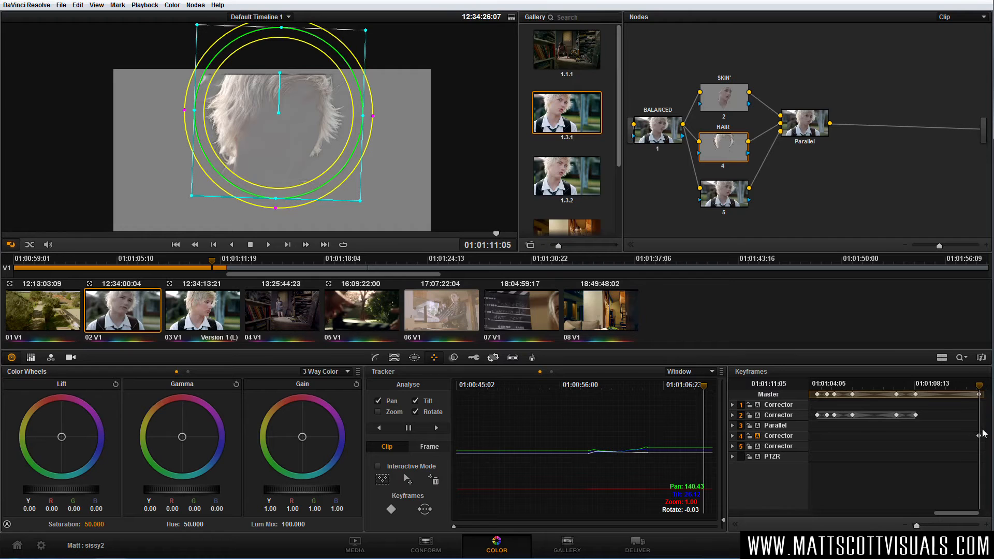
pyautogui.moveTo(953, 512); pyautogui.dragTo(966, 514)
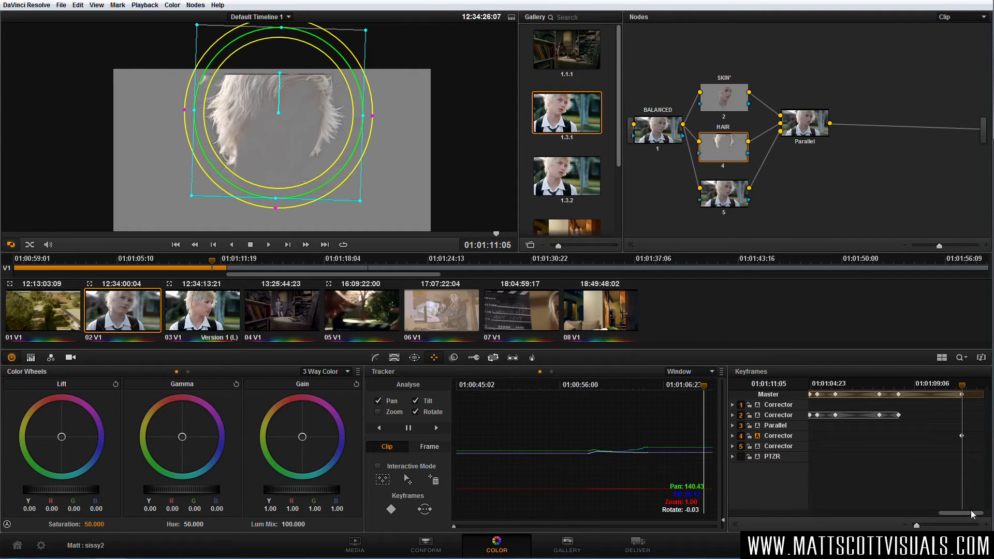
pyautogui.moveTo(963, 392); pyautogui.dragTo(981, 391)
pyautogui.moveTo(274, 138); pyautogui.dragTo(145, 80)
pyautogui.click(969, 387)
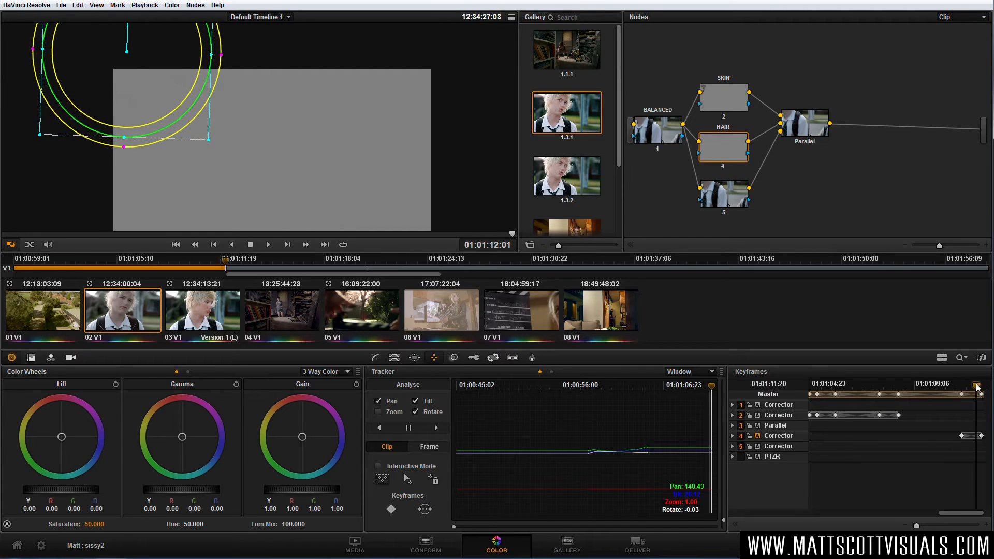
# Reposition the hair window over the moving head on the in-between frames from 01:01:11:14 onward, and scrub to check the motion.
pyautogui.moveTo(968, 387); pyautogui.dragTo(970, 389)
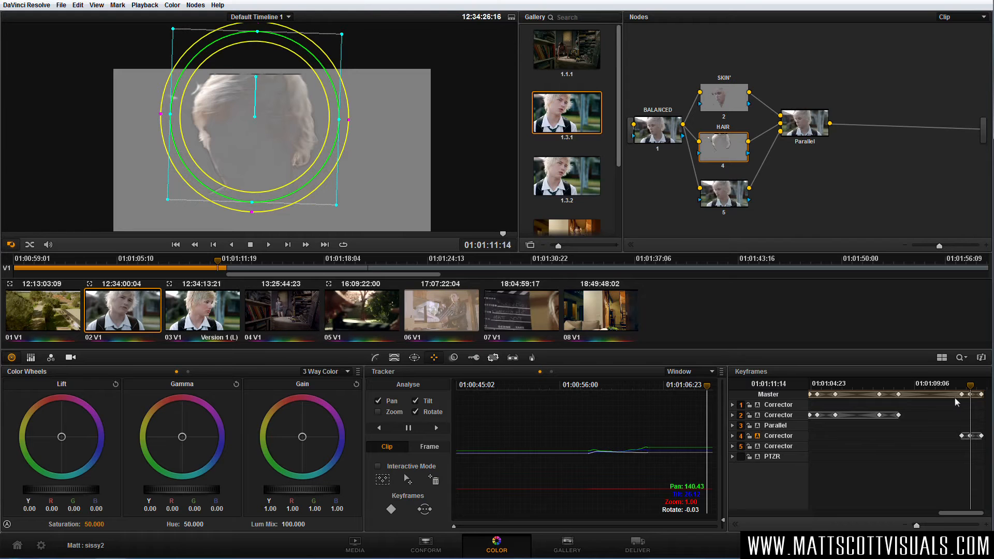
pyautogui.moveTo(970, 387); pyautogui.dragTo(975, 389)
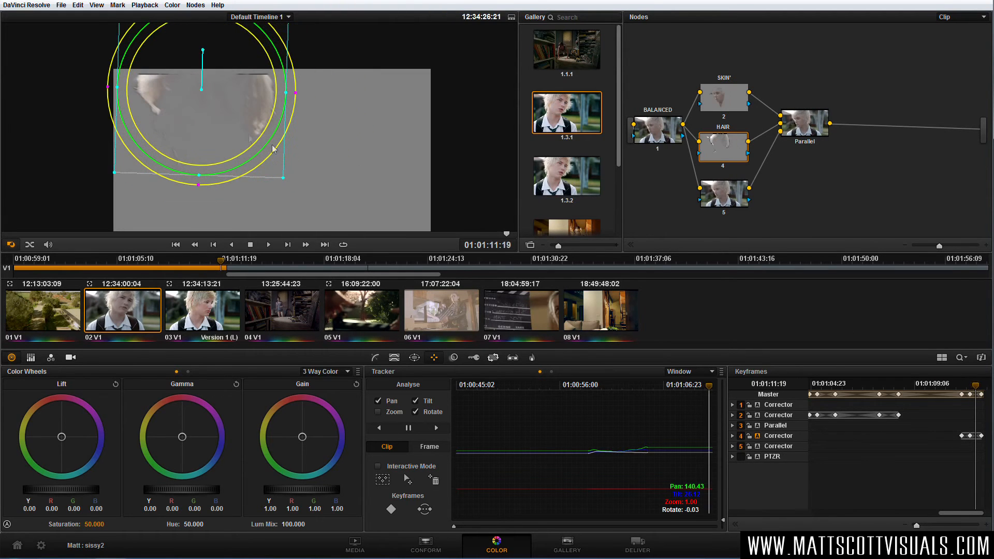
pyautogui.moveTo(275, 149); pyautogui.dragTo(279, 153)
pyautogui.moveTo(978, 394); pyautogui.dragTo(979, 393)
pyautogui.moveTo(222, 110); pyautogui.dragTo(232, 114)
pyautogui.moveTo(979, 393)
pyautogui.mouseDown()
pyautogui.moveTo(958, 397)
pyautogui.moveTo(979, 397)
pyautogui.mouseUp()
pyautogui.moveTo(980, 396); pyautogui.dragTo(964, 397)
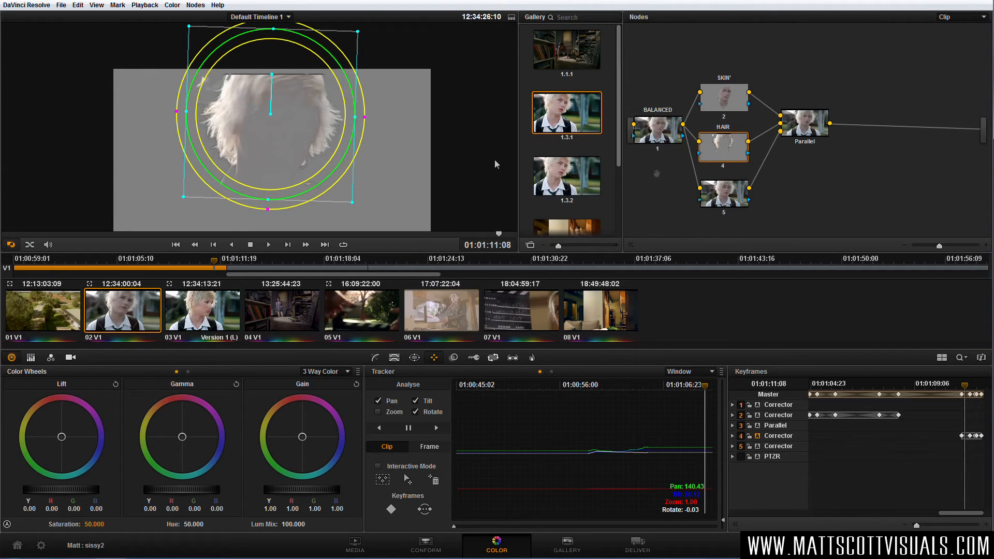
# Spread the parallel nodes apart by raising SKIN and shifting node 5 to the right, with node 5 selected.
pyautogui.moveTo(727, 95); pyautogui.dragTo(726, 89)
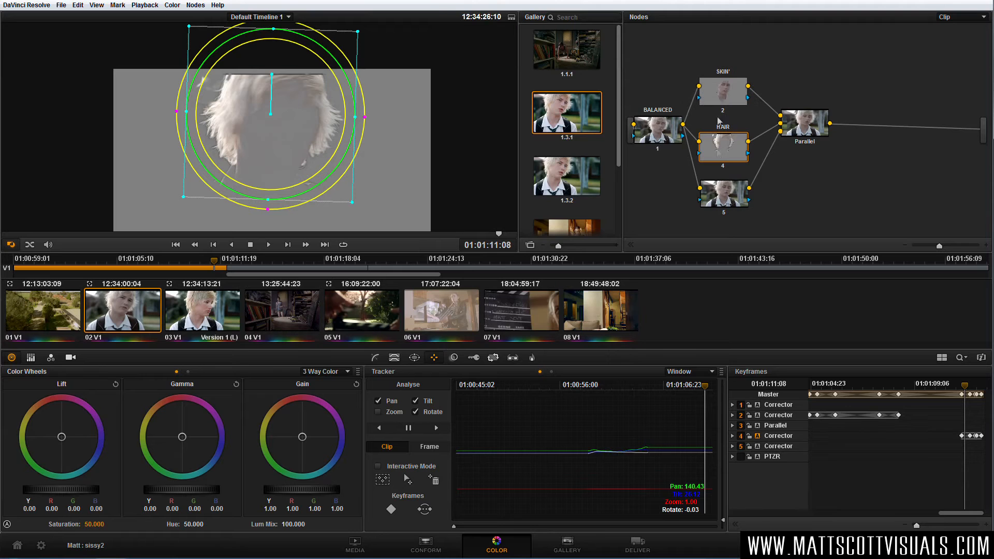
pyautogui.click(728, 198)
pyautogui.moveTo(733, 196); pyautogui.dragTo(745, 197)
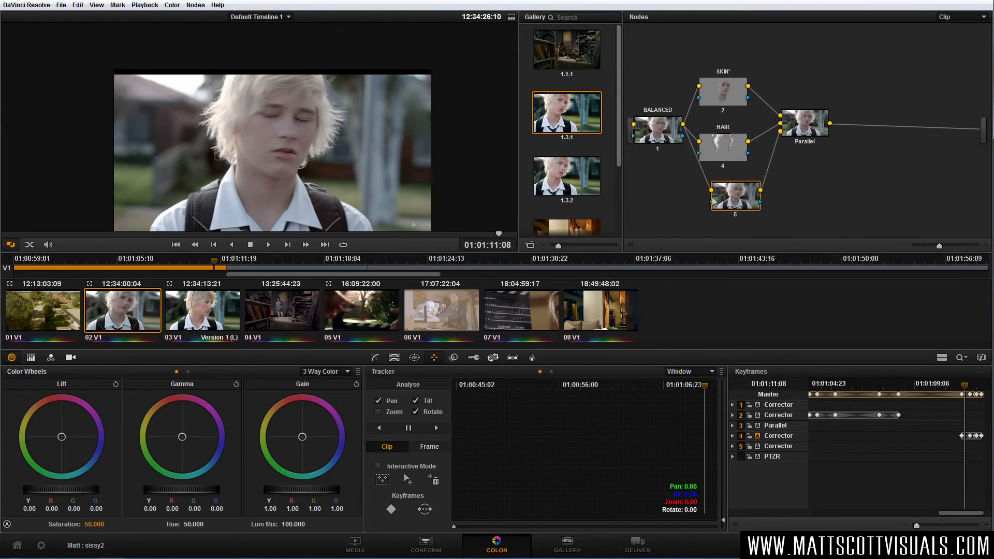
# At 01:00:57:04, add a circular window on node 5 and shrink it into a wide ellipse over the boy's eyes.
pyautogui.moveTo(156, 235); pyautogui.dragTo(231, 236)
pyautogui.scroll(5, 293, 151)
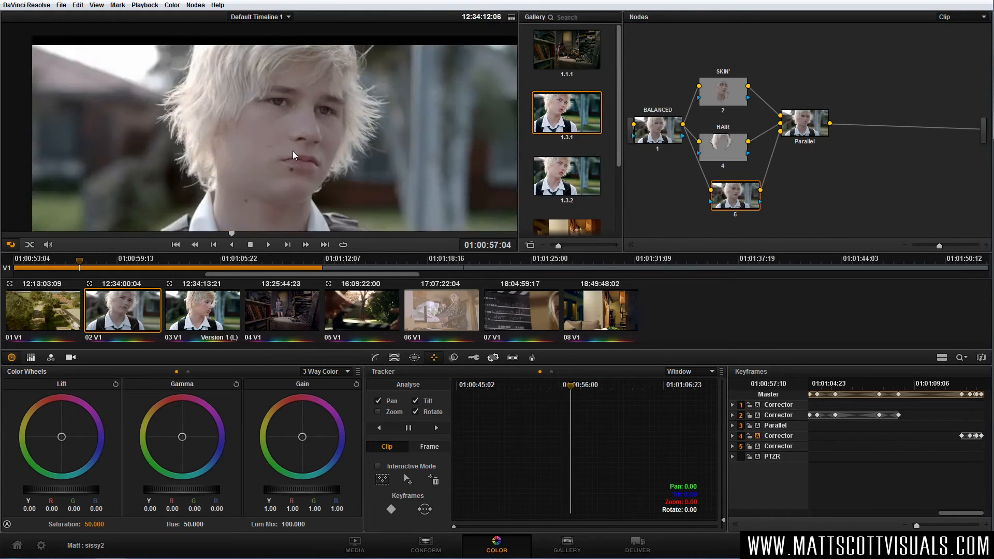
pyautogui.moveTo(327, 150); pyautogui.dragTo(303, 158)
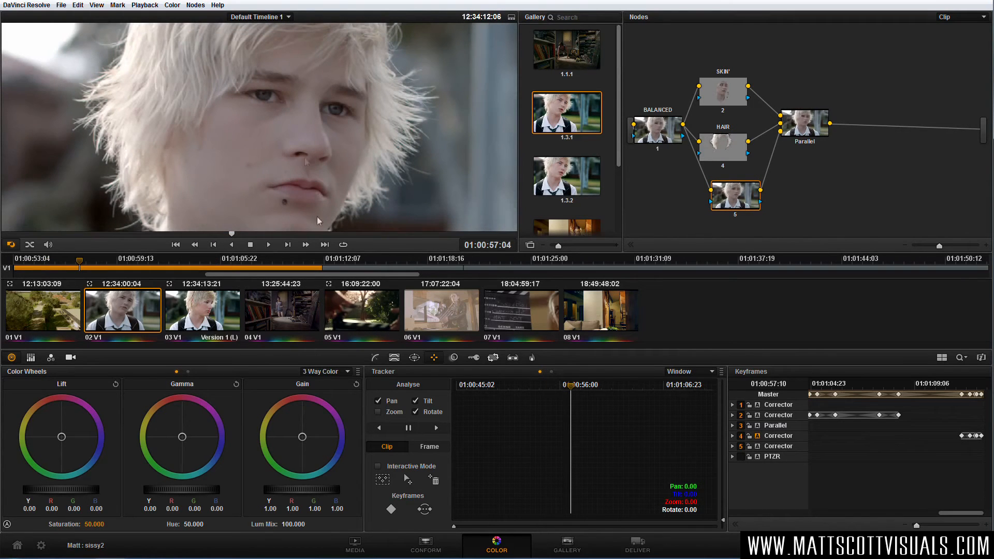
pyautogui.click(414, 357)
pyautogui.click(383, 411)
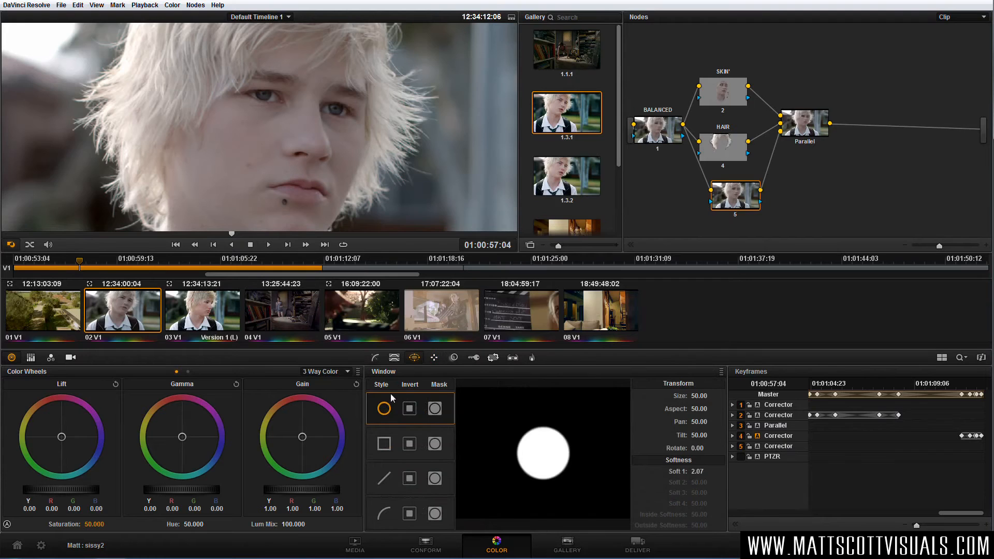
pyautogui.moveTo(266, 214); pyautogui.dragTo(303, 85)
pyautogui.moveTo(294, 178); pyautogui.dragTo(298, 73)
pyautogui.moveTo(385, 72); pyautogui.dragTo(347, 73)
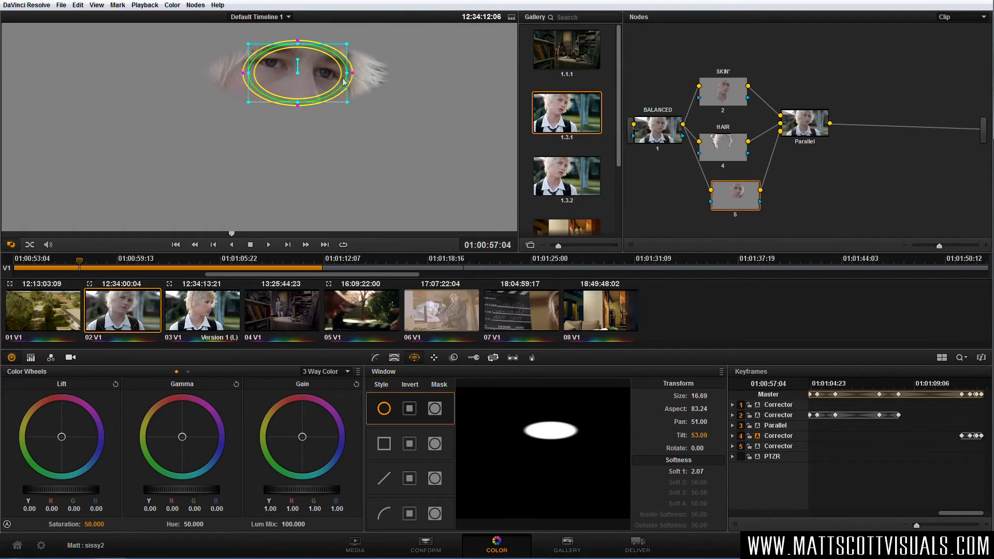
# Fit the ellipse tightly to both eyes with size 8.30, aspect 86.89 and rotation 10.28.
pyautogui.moveTo(297, 102)
pyautogui.mouseDown()
pyautogui.moveTo(298, 66)
pyautogui.moveTo(286, 154)
pyautogui.moveTo(300, 114)
pyautogui.mouseUp()
pyautogui.scroll(2, 301, 79)
pyautogui.moveTo(371, 129); pyautogui.dragTo(385, 131)
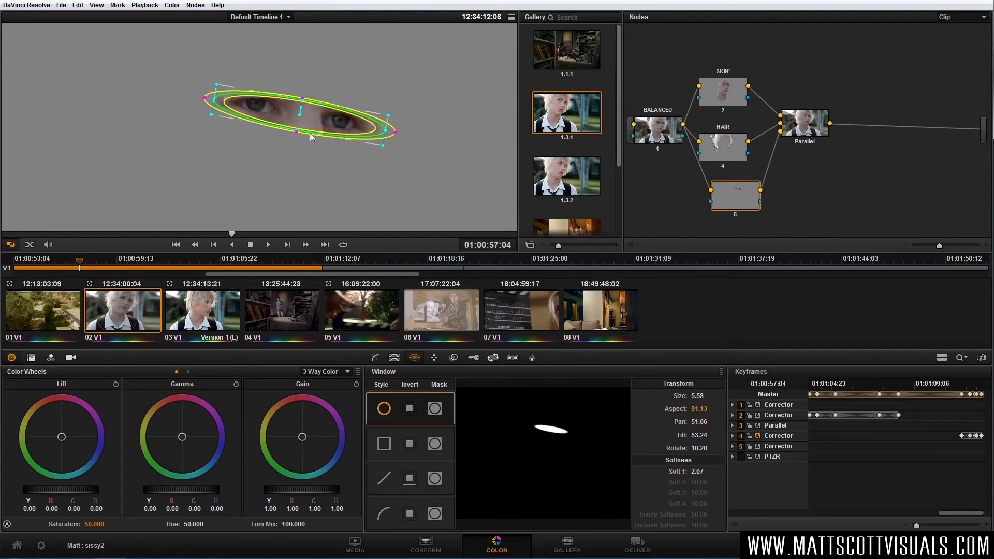
pyautogui.moveTo(296, 134); pyautogui.dragTo(294, 136)
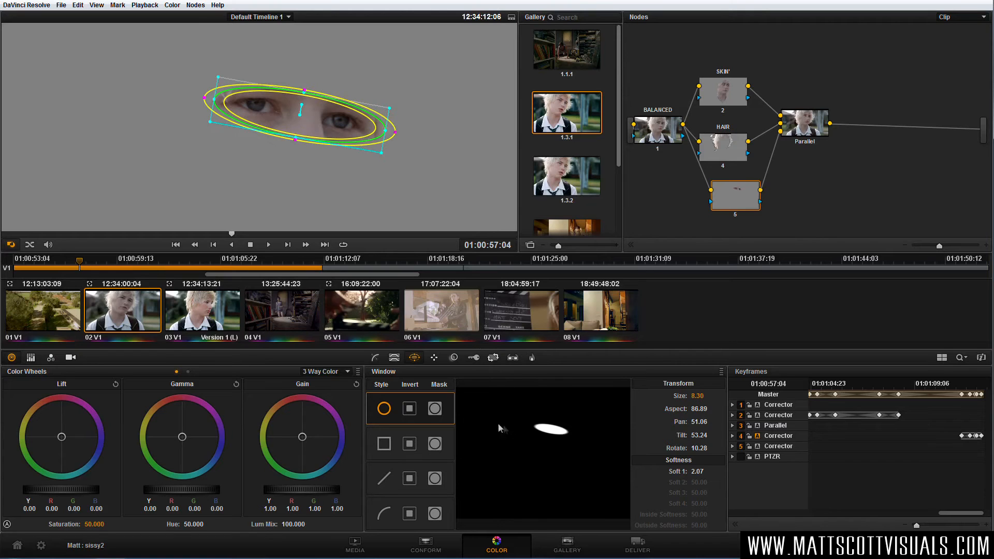
# Track the eye window forward through the clip.
pyautogui.click(439, 360)
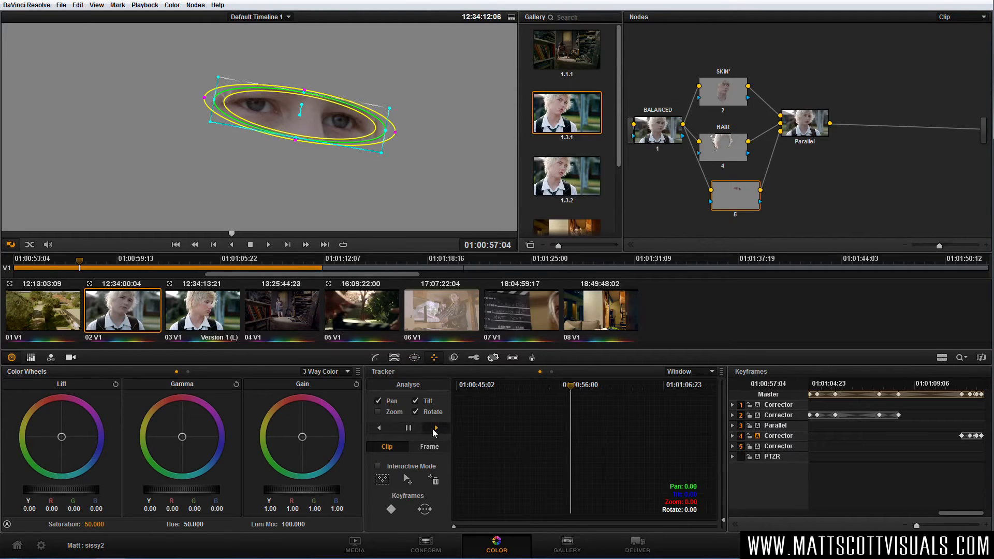
pyautogui.click(435, 428)
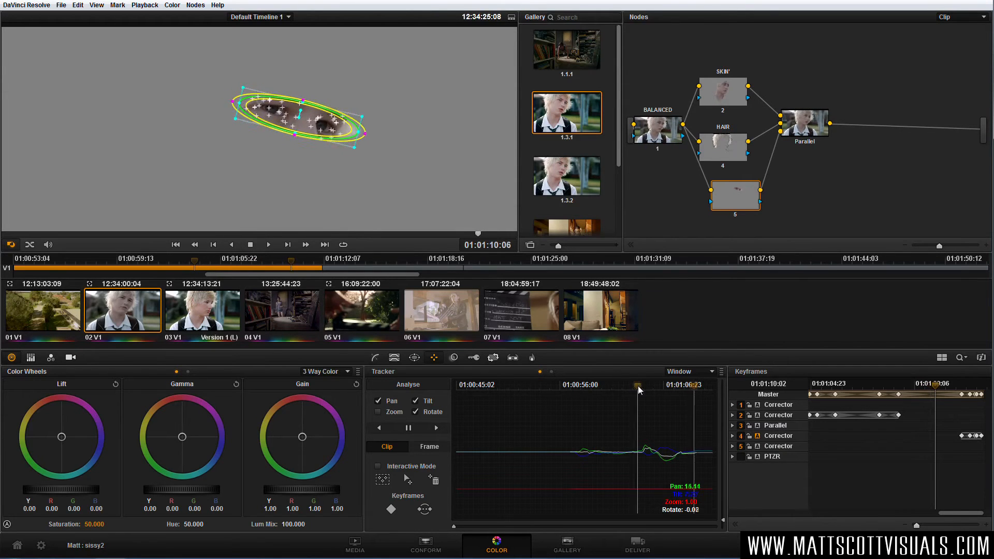
# At 01:01:02:11, key the irises on node 5 with the HSL qualifier: high saturation 19.4, luminance 52.9 to 69.0, blur radius 100, shrink radius 57.
pyautogui.moveTo(638, 389); pyautogui.dragTo(622, 389)
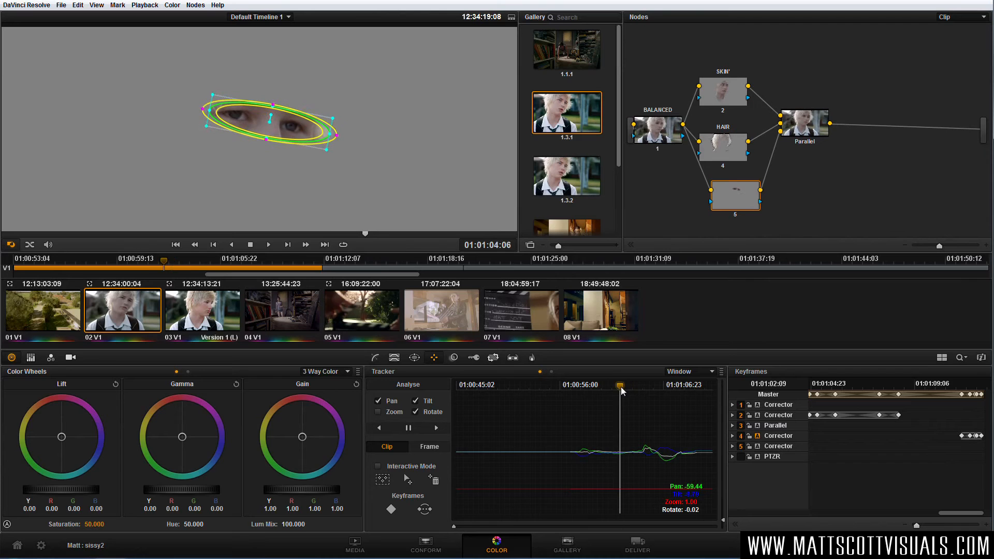
pyautogui.click(393, 358)
pyautogui.click(711, 488)
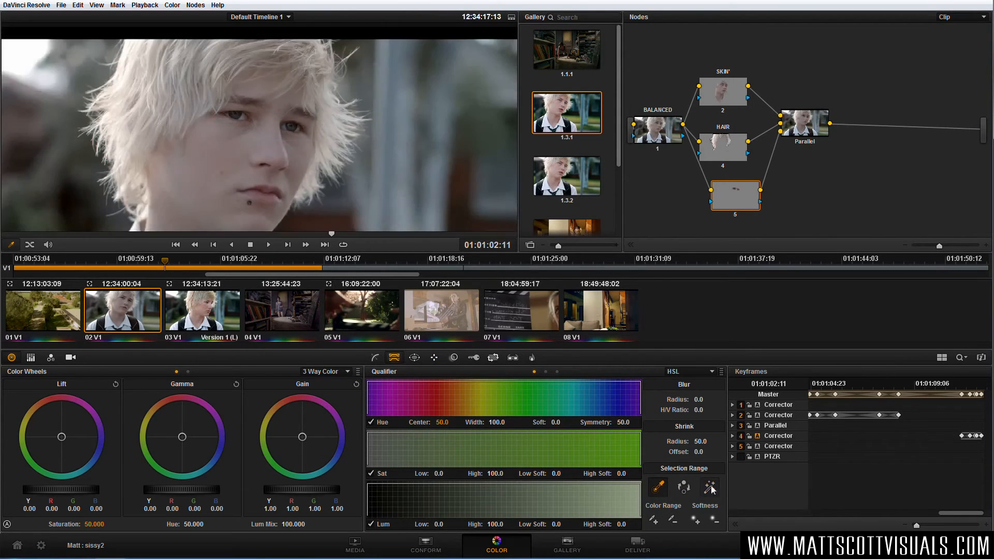
pyautogui.click(240, 112)
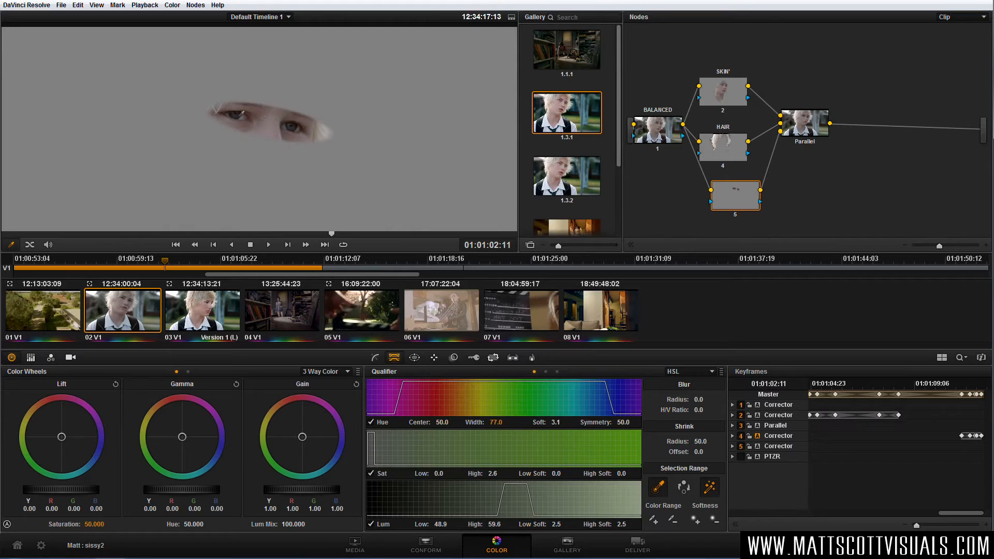
pyautogui.click(241, 111)
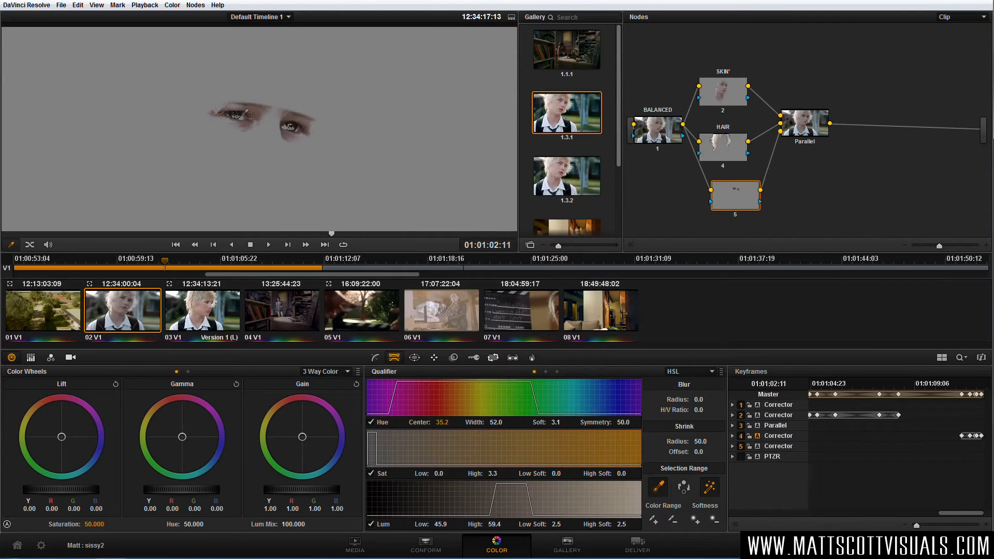
pyautogui.click(298, 124)
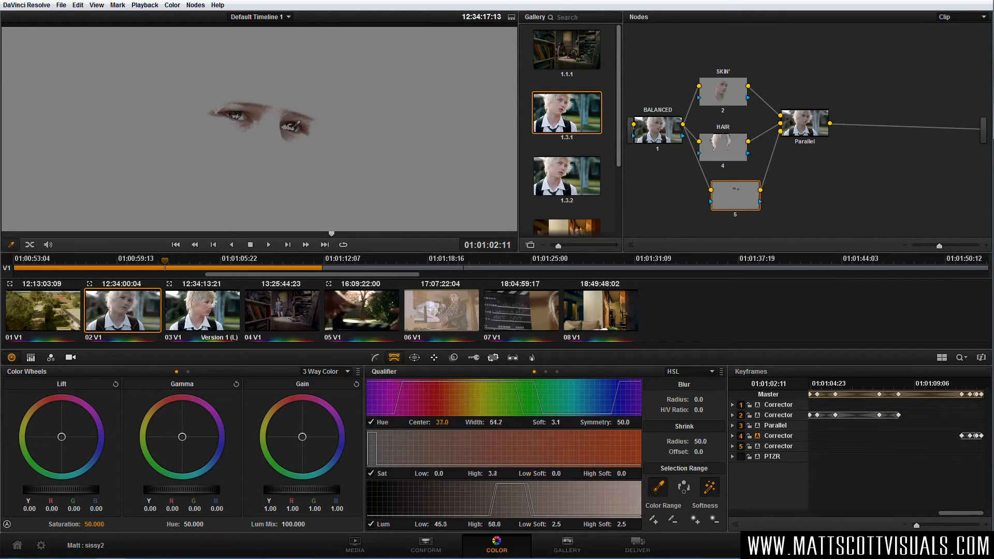
pyautogui.click(297, 124)
pyautogui.click(241, 111)
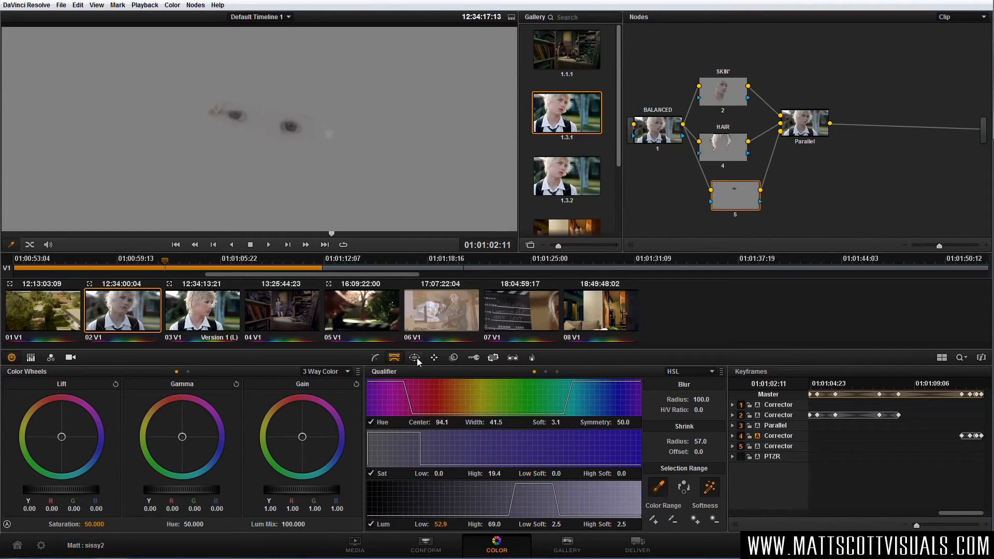
# Narrow the eye window to aspect 83.56 with pan 50.97, then place node 5 below HAIR and label it EYES.
pyautogui.click(415, 357)
pyautogui.moveTo(330, 135); pyautogui.dragTo(286, 126)
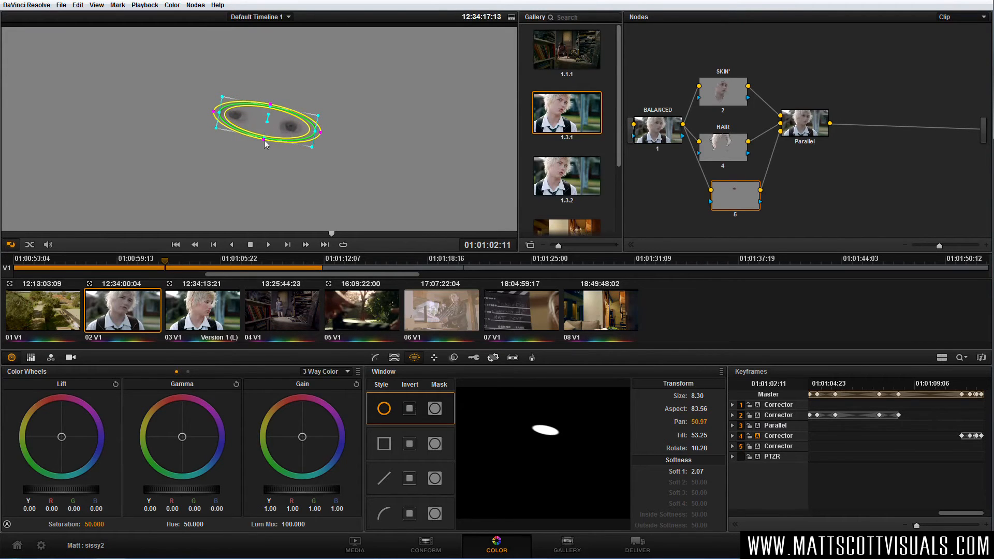
pyautogui.moveTo(733, 202); pyautogui.dragTo(723, 215)
pyautogui.rightClick(722, 215)
pyautogui.click(744, 222)
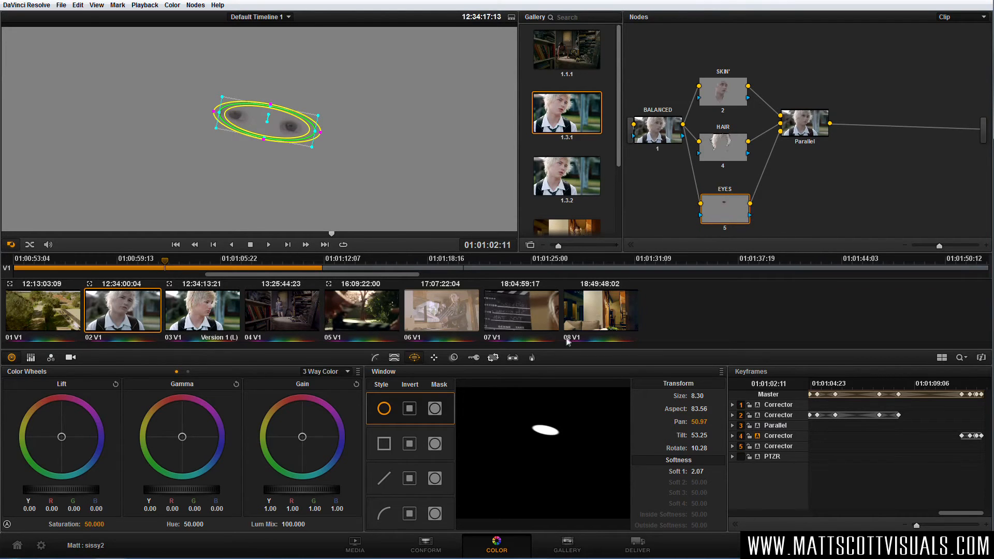
# Turn off the highlight view and hide the window outline over the eyes.
pyautogui.hotkey('shift', 'h')
pyautogui.scroll(3, 333, 164)
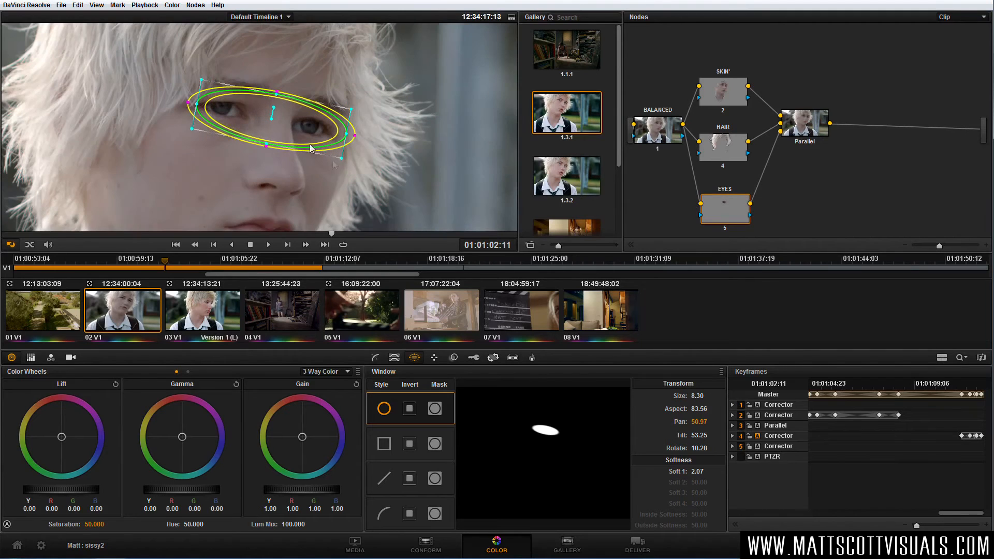
pyautogui.click(11, 244)
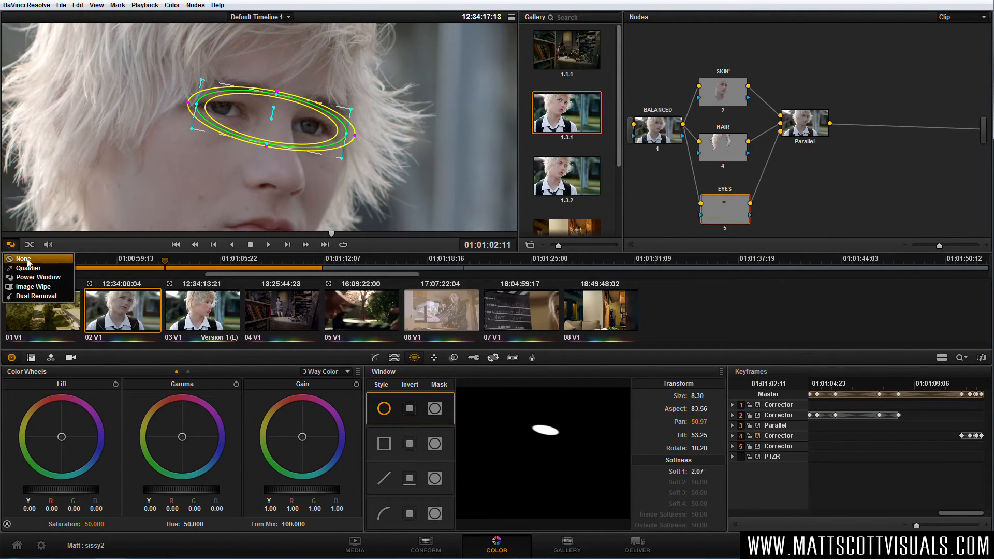
pyautogui.click(23, 257)
# Brighten the eyes with gain 1.34 and push them toward blue, with blue gain 1.47 and blue gamma 0.04.
pyautogui.moveTo(291, 491); pyautogui.dragTo(417, 470)
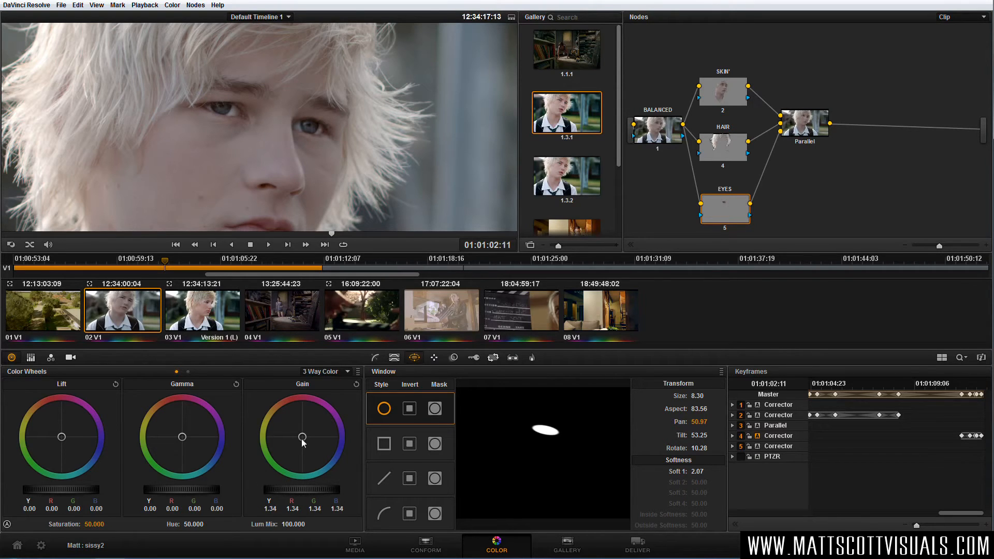
pyautogui.moveTo(323, 450); pyautogui.dragTo(324, 451)
pyautogui.moveTo(209, 462); pyautogui.dragTo(210, 462)
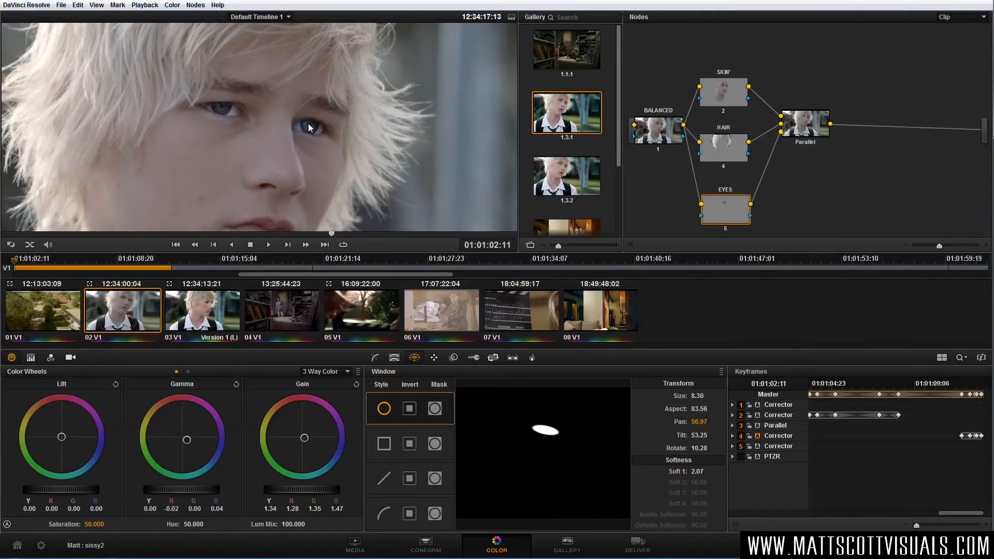
# Compare the eye correction before and after by toggling the EYES node, both in close-up and in the wider frame.
pyautogui.scroll(2, 283, 144)
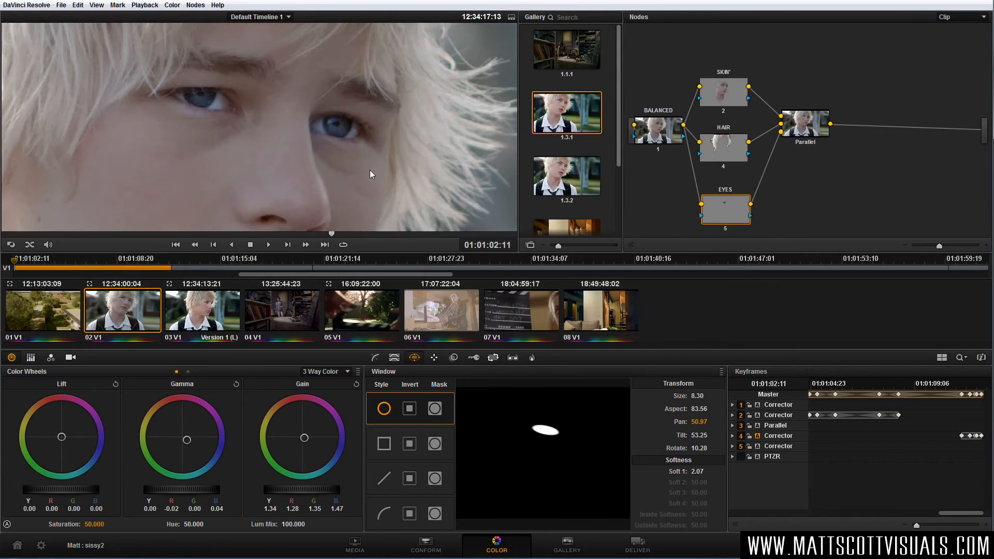
pyautogui.hotkey('ctrl', 'd')
pyautogui.hotkey('ctrl', 'd')
pyautogui.hotkey('ctrl', 'd')
pyautogui.hotkey('ctrl', 'd')
pyautogui.scroll(-4, 308, 142)
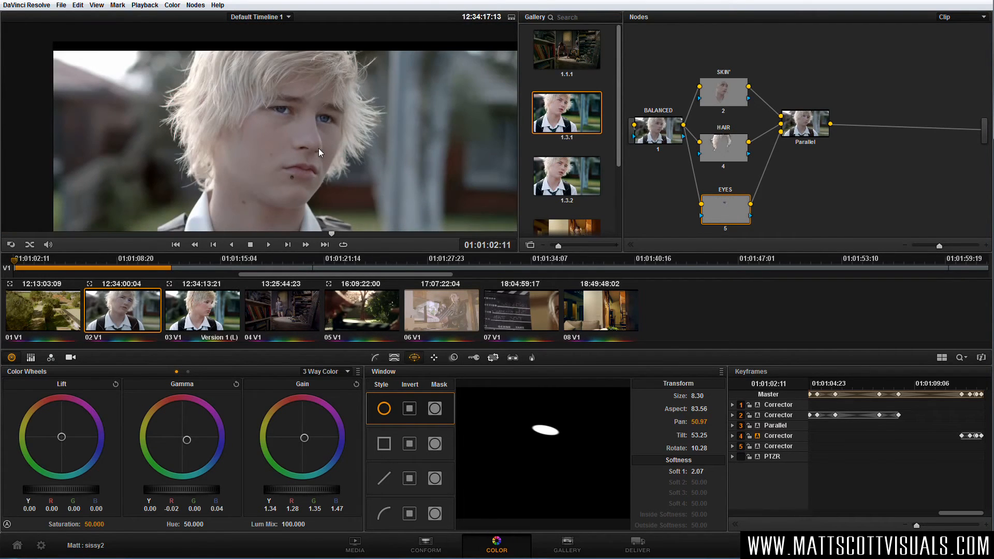
pyautogui.scroll(-2, 319, 148)
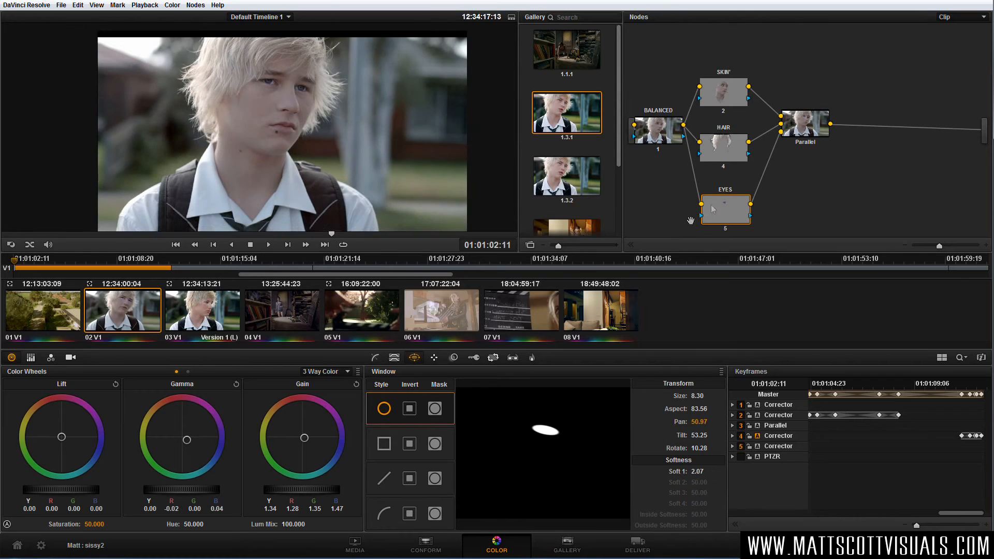
# Tidy the node graph by aligning HAIR and EYES under SKIN and moving the Parallel mixer closer to them.
pyautogui.click(722, 92)
pyautogui.click(730, 150)
pyautogui.click(727, 216)
pyautogui.moveTo(722, 149); pyautogui.dragTo(722, 152)
pyautogui.moveTo(719, 215); pyautogui.dragTo(717, 211)
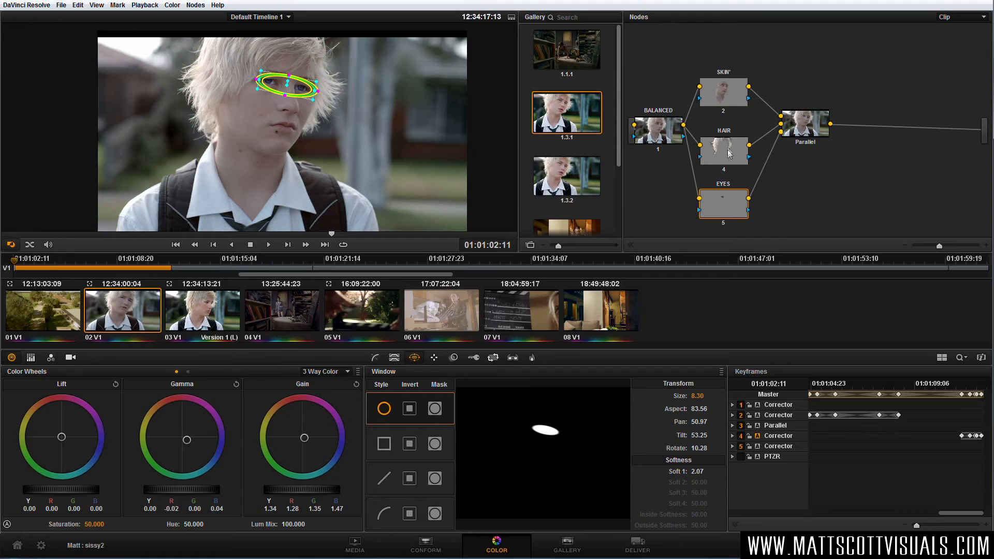
pyautogui.moveTo(809, 133); pyautogui.dragTo(782, 142)
pyautogui.rightClick(795, 147)
pyautogui.click(789, 146)
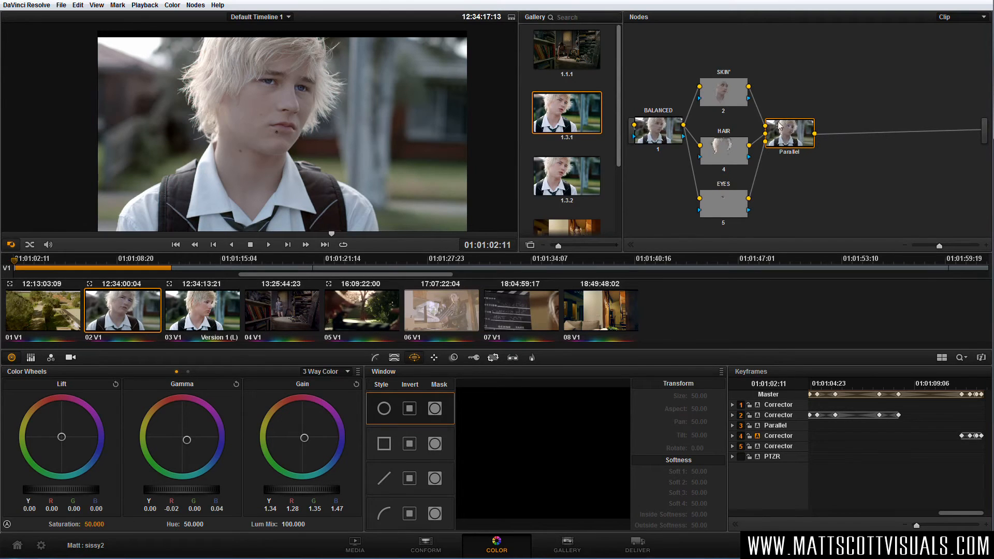
# Shift the SKIN, HAIR and EYES nodes upward in the graph to make room for another node below EYES.
pyautogui.click(655, 134)
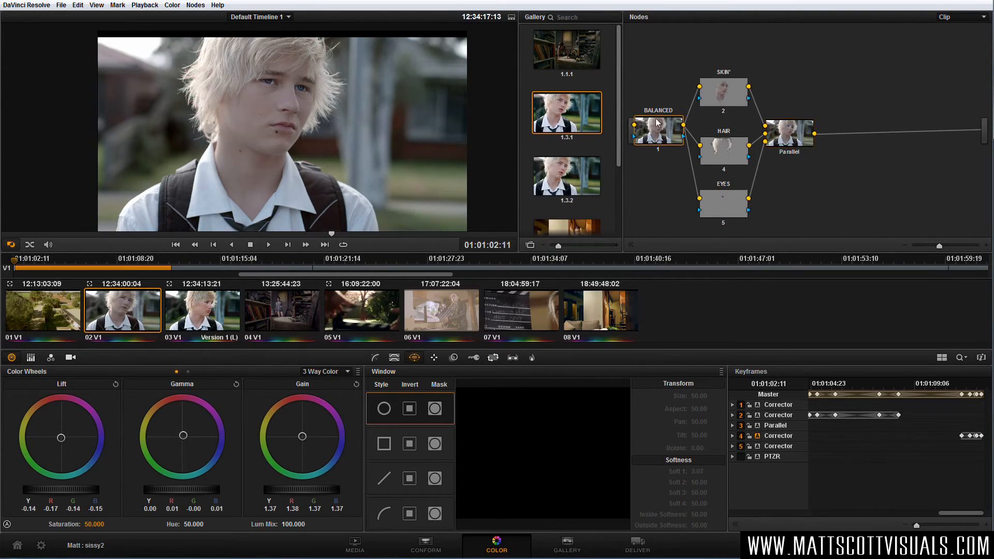
pyautogui.click(792, 141)
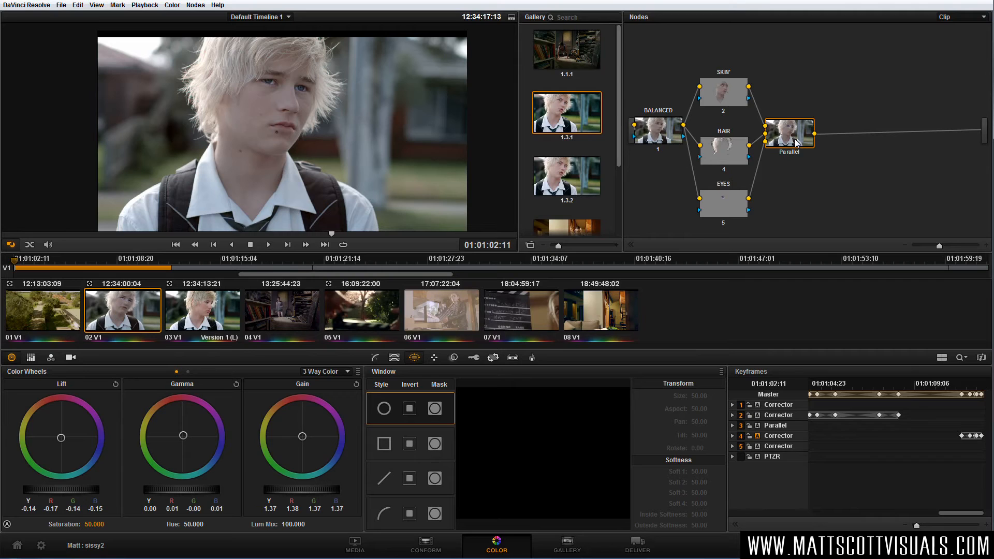
pyautogui.moveTo(732, 211); pyautogui.dragTo(727, 207)
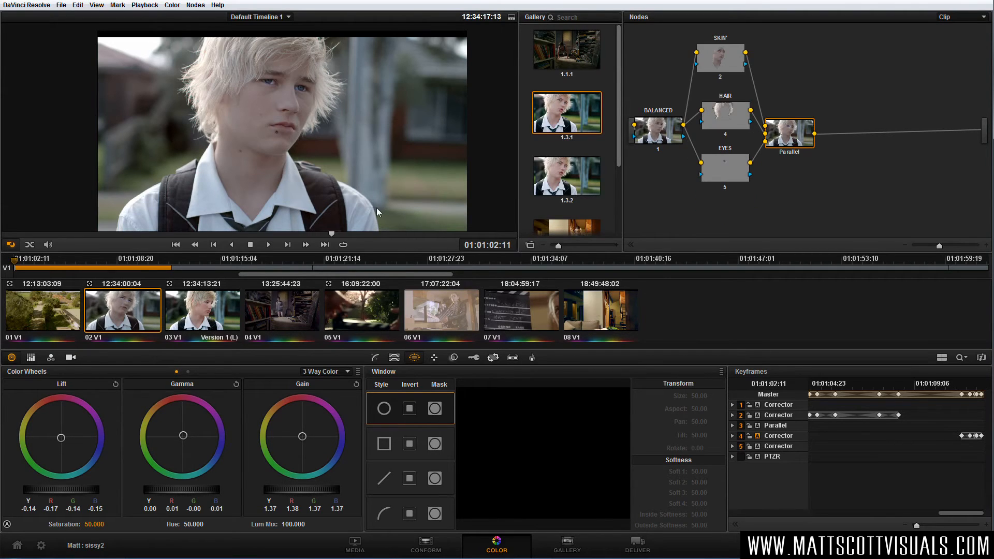
pyautogui.scroll(-4, 288, 203)
pyautogui.scroll(3, 288, 203)
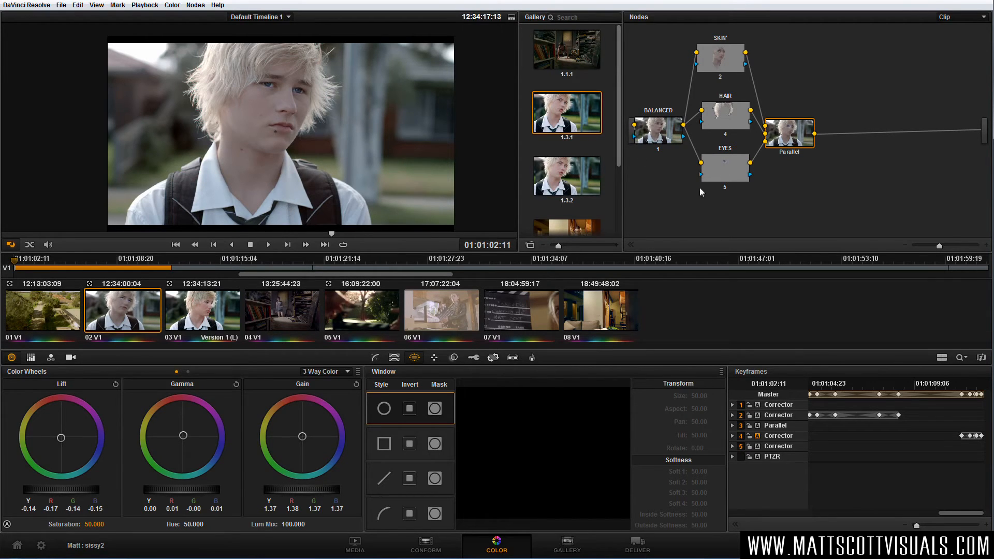
# Add a new parallel node from SKIN, place it below EYES and label it SHIRT.
pyautogui.click(732, 175)
pyautogui.click(731, 62)
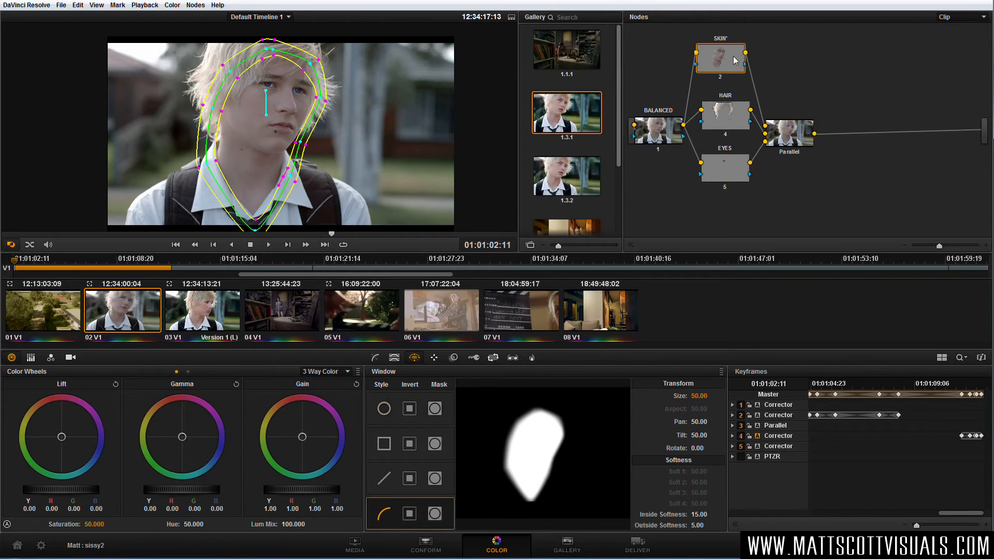
pyautogui.click(178, 5)
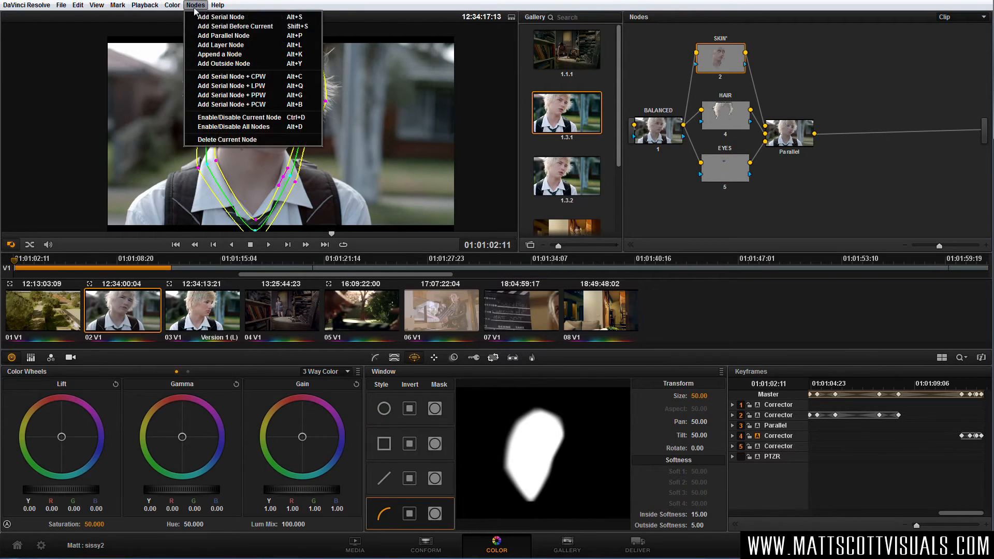
pyautogui.click(233, 45)
pyautogui.moveTo(725, 232); pyautogui.dragTo(727, 211)
pyautogui.rightClick(729, 213)
pyautogui.click(754, 219)
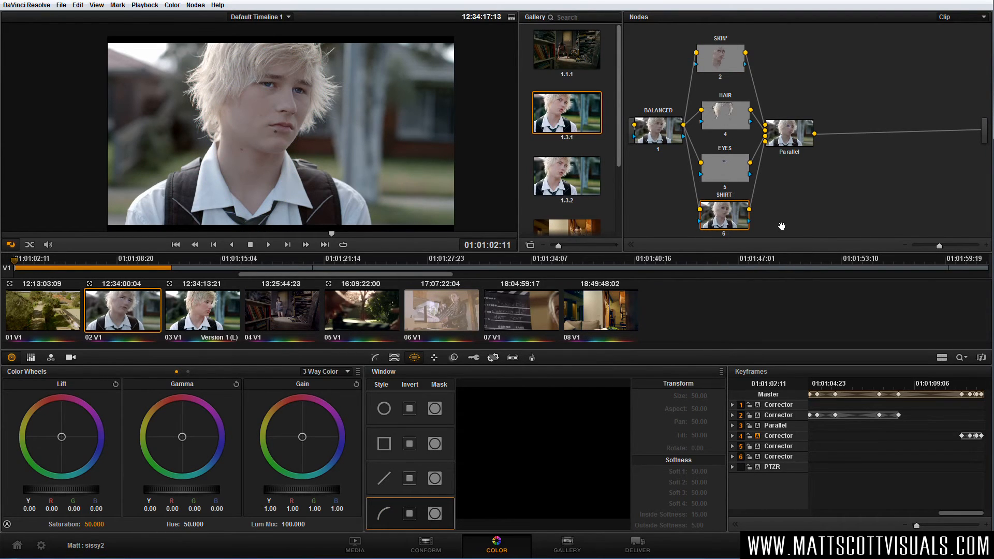
# Key the white shirt on the SHIRT node by sampling the collar with the HSL qualifier and setting high luminance to 97.1.
pyautogui.click(712, 224)
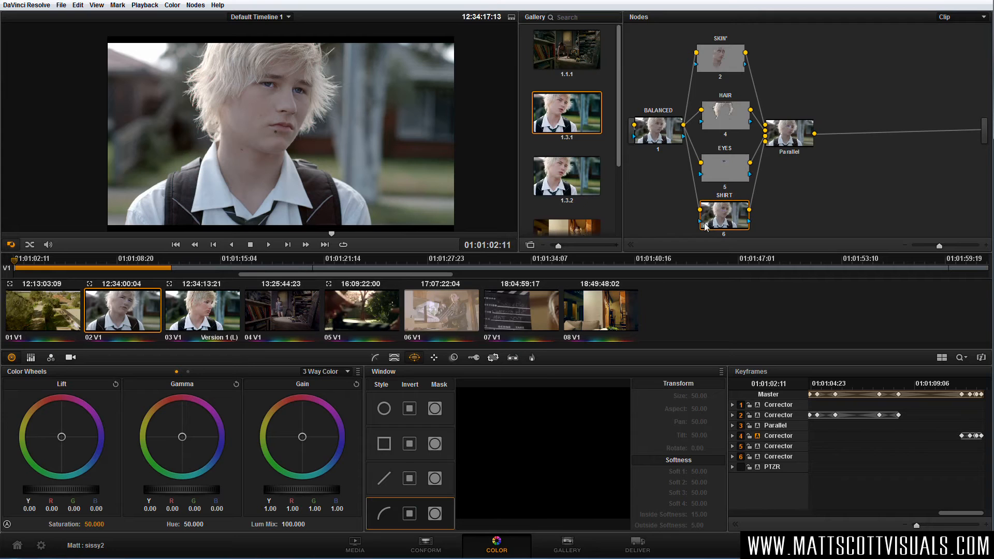
pyautogui.click(394, 357)
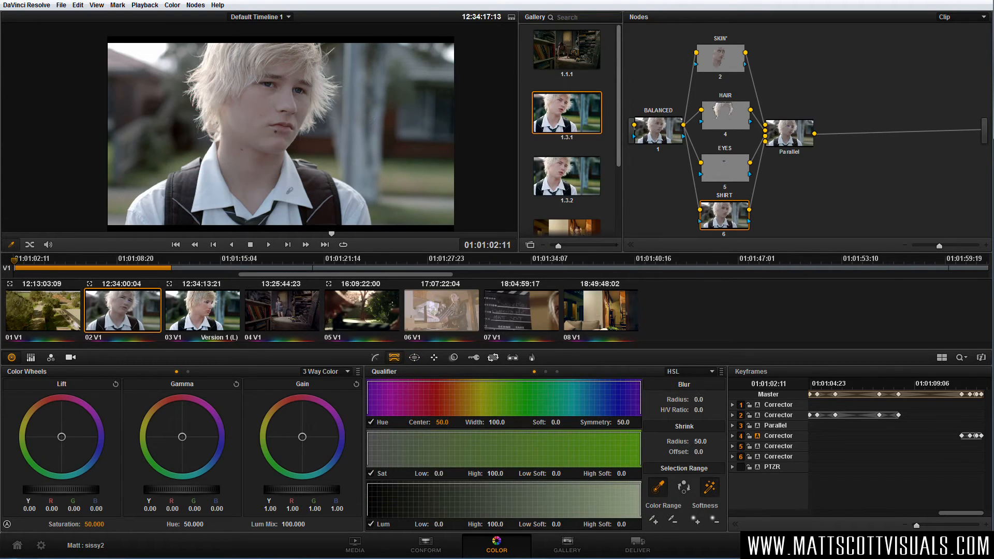
pyautogui.click(294, 191)
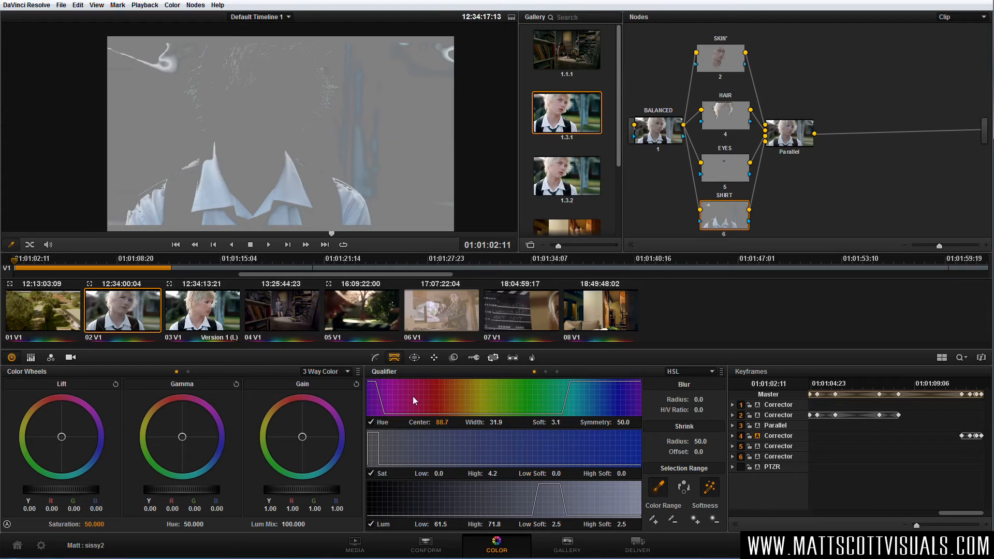
pyautogui.moveTo(495, 524); pyautogui.dragTo(513, 521)
# Compare the shirt key with the hue qualification switched off and on.
pyautogui.click(372, 422)
pyautogui.click(371, 422)
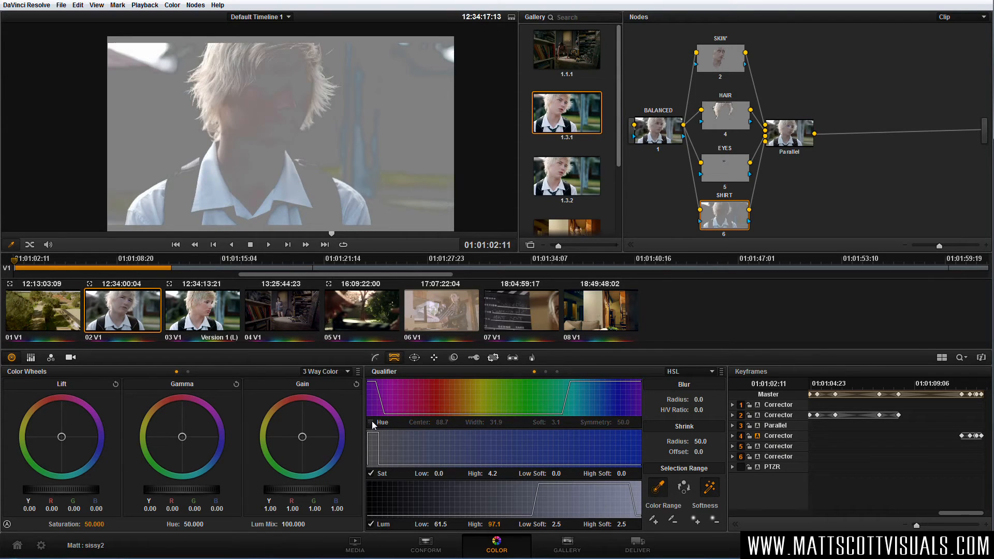
pyautogui.click(371, 422)
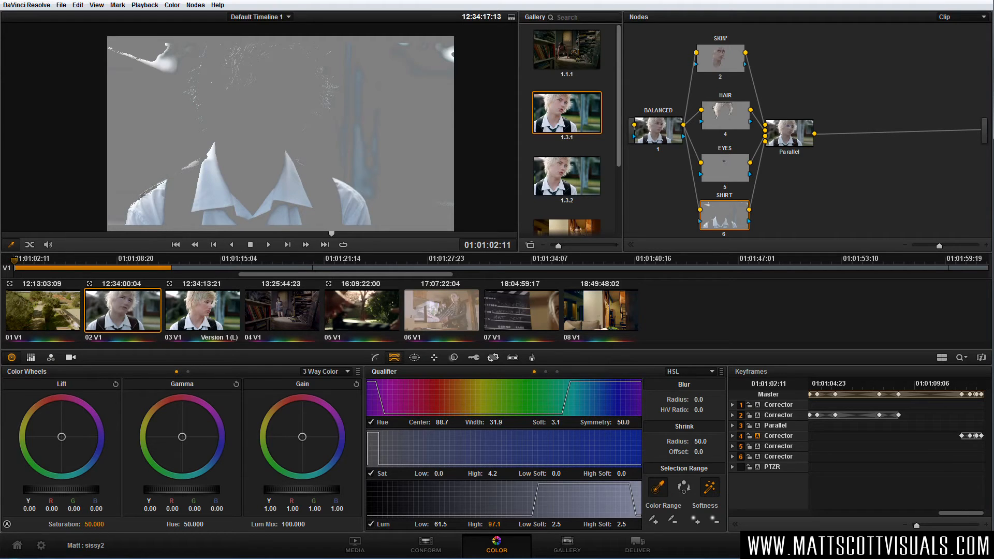
# Switch off the hue qualification of the shirt key and set luminance low to 60.4, high to 100.0 and high soft to 0.0.
pyautogui.scroll(2, 171, 191)
pyautogui.moveTo(170, 191); pyautogui.dragTo(251, 118)
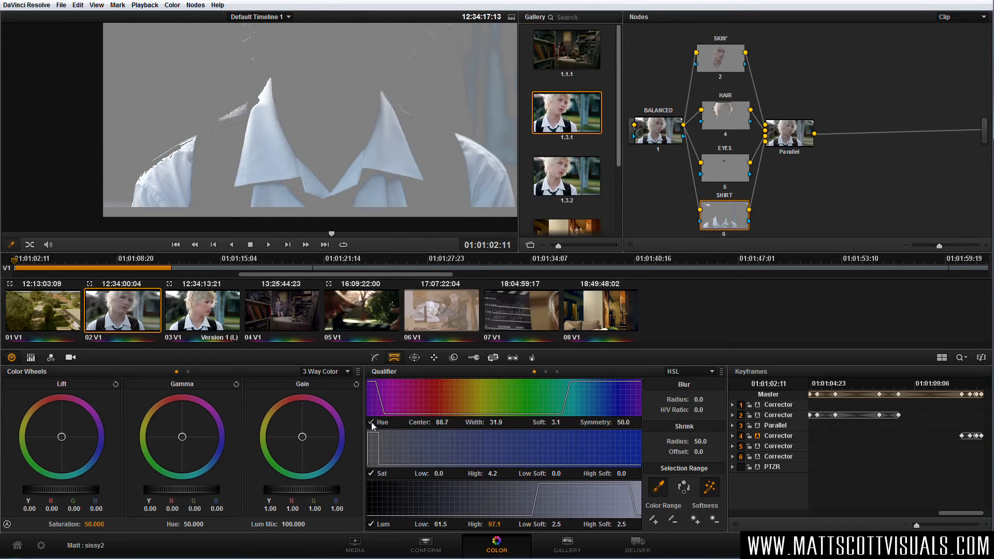
pyautogui.click(372, 422)
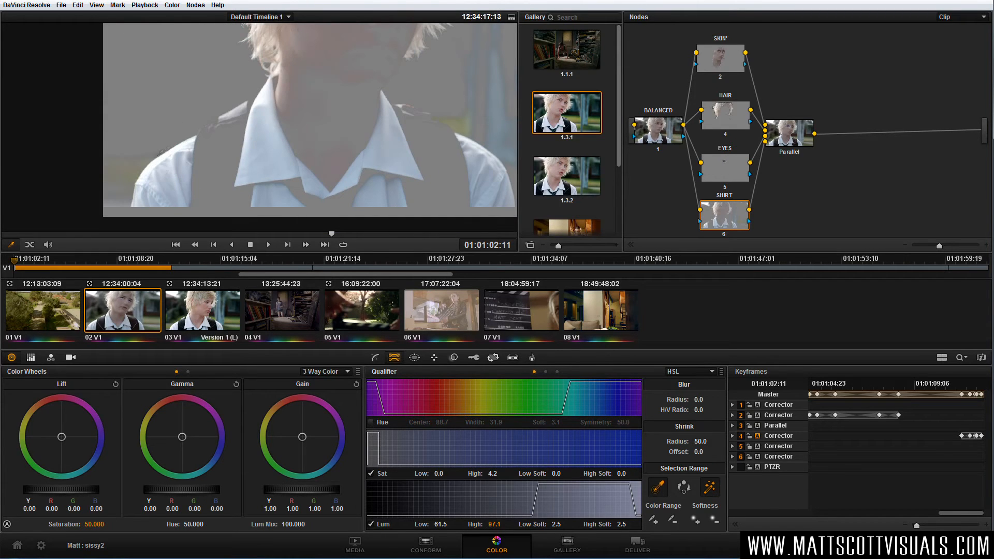
pyautogui.scroll(-3, 347, 140)
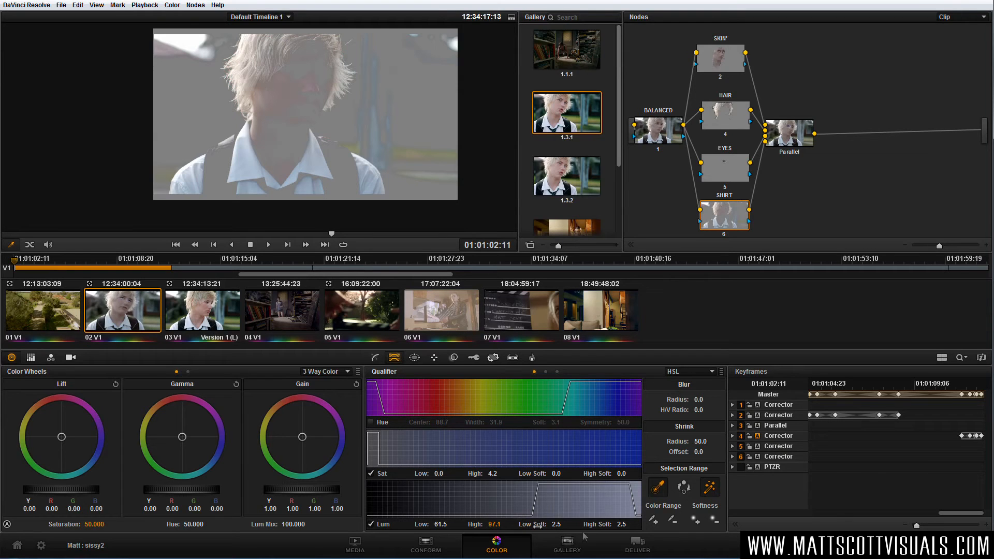
pyautogui.moveTo(621, 524); pyautogui.dragTo(523, 524)
pyautogui.moveTo(440, 524); pyautogui.dragTo(414, 525)
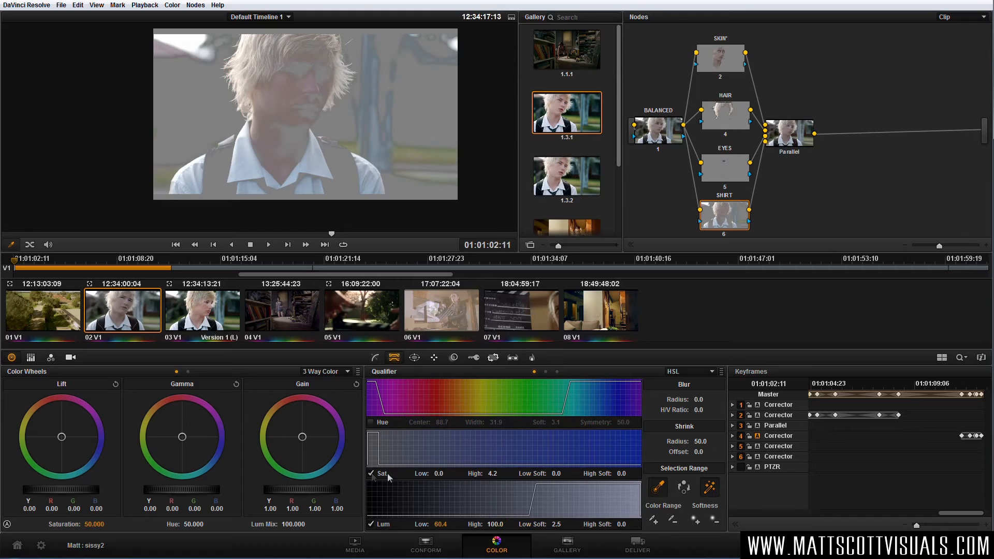
# Draw a closed curve window around the shirt and collar on the SHIRT node and adjust its points to the collar tips.
pyautogui.click(414, 357)
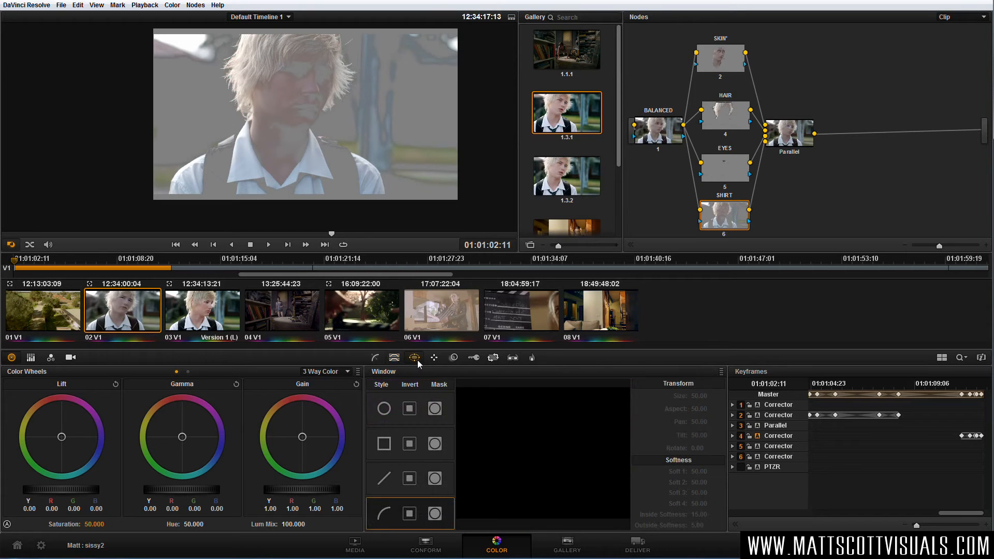
pyautogui.click(383, 514)
pyautogui.click(162, 194)
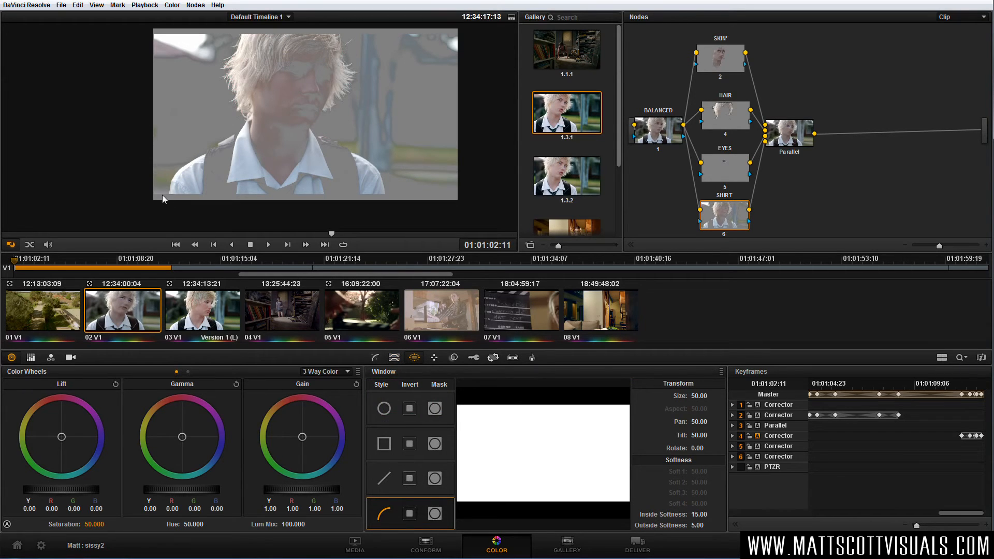
pyautogui.click(181, 157)
pyautogui.click(243, 111)
pyautogui.click(259, 131)
pyautogui.click(304, 122)
pyautogui.click(334, 128)
pyautogui.click(387, 171)
pyautogui.click(391, 211)
pyautogui.click(166, 217)
pyautogui.moveTo(167, 217); pyautogui.dragTo(182, 209)
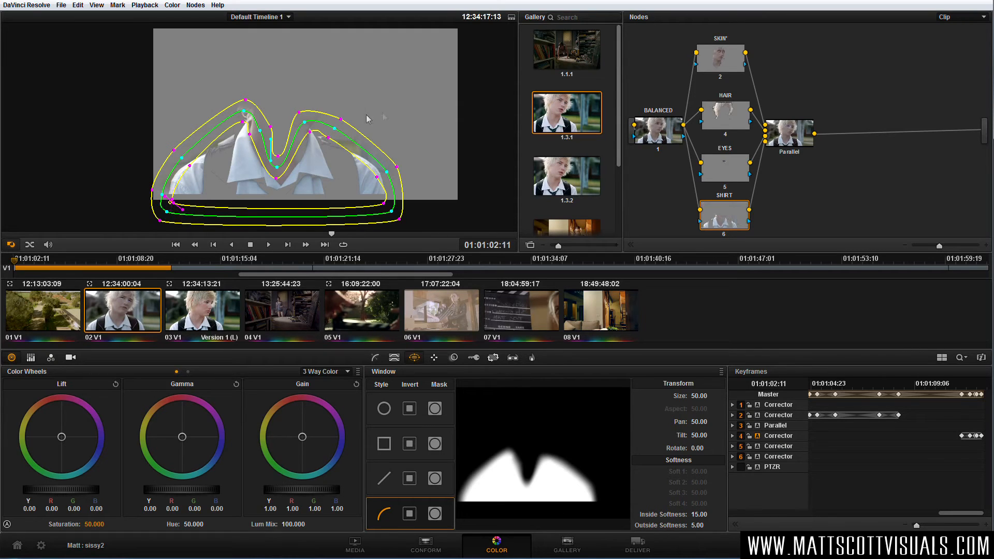
pyautogui.moveTo(243, 111); pyautogui.dragTo(248, 119)
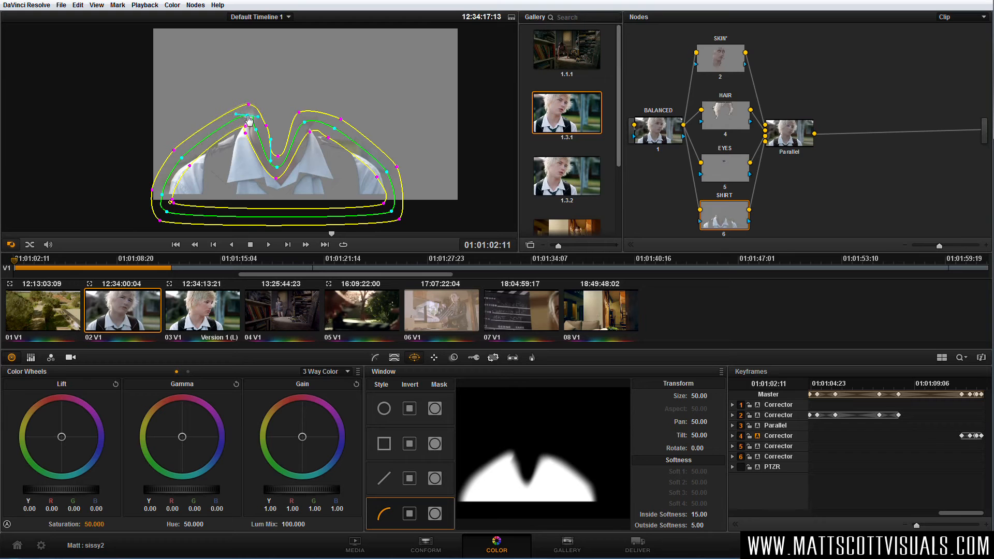
# Blur the shirt key with radius 43.9, re-enable hue qualification and set the hue center to 85.6.
pyautogui.click(394, 357)
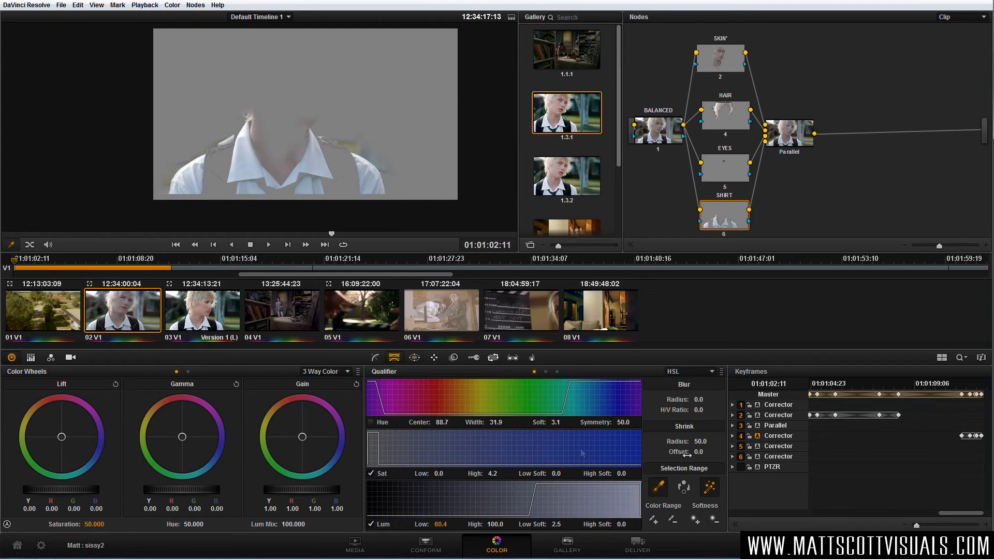
pyautogui.moveTo(700, 400); pyautogui.dragTo(725, 399)
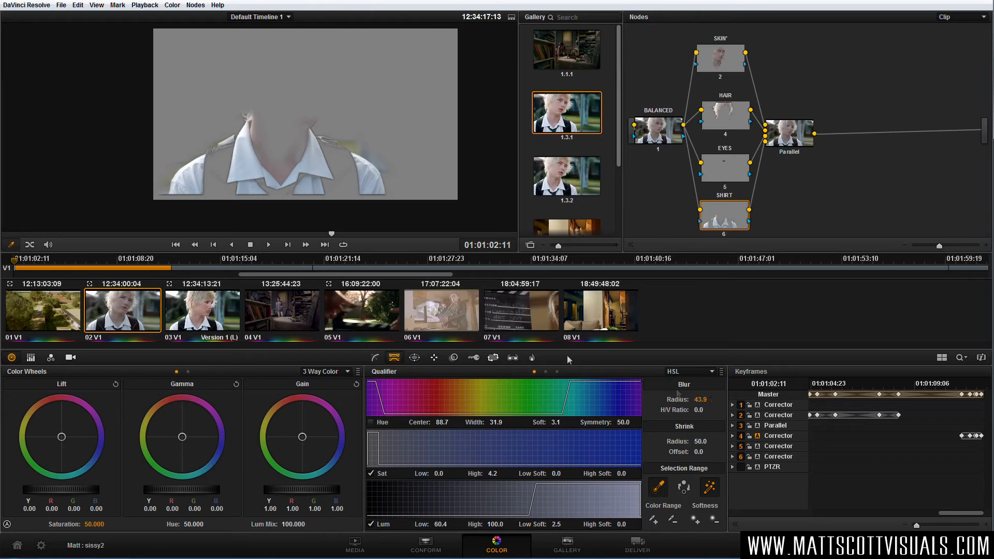
pyautogui.click(370, 422)
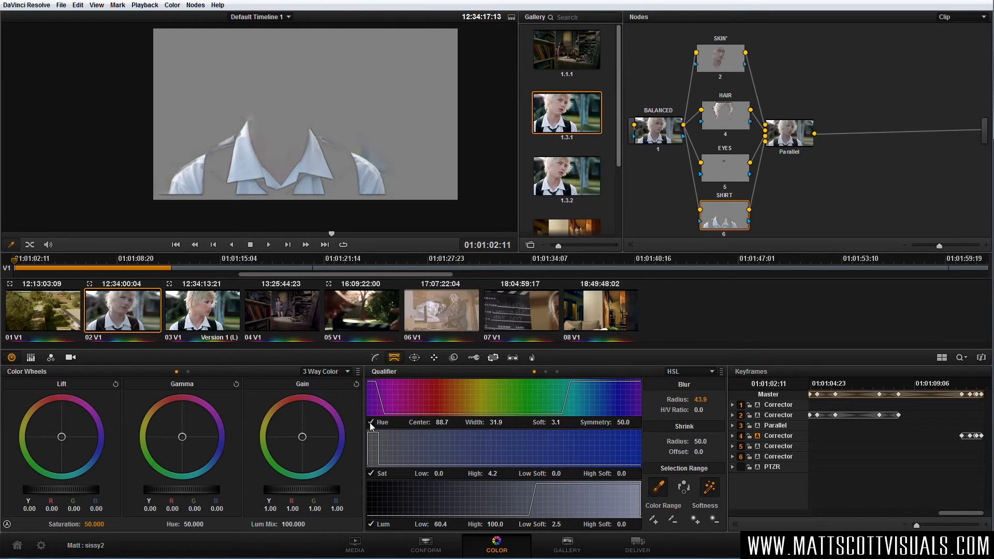
pyautogui.moveTo(441, 422); pyautogui.dragTo(435, 422)
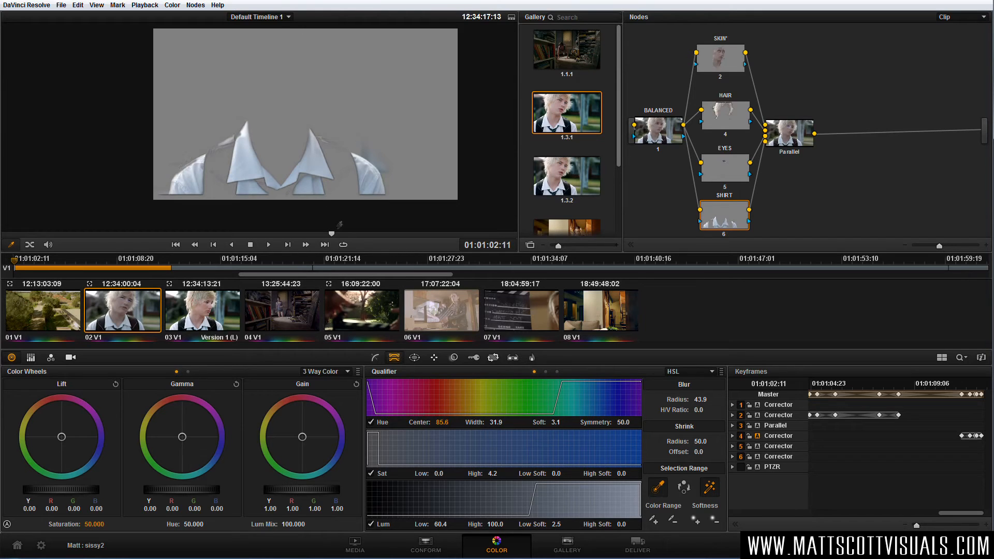
pyautogui.moveTo(569, 421); pyautogui.dragTo(569, 422)
# Track the shirt window forward to about 01:01:11:10 and backward from around the starting frame to about 01:00:59:18.
pyautogui.click(435, 358)
pyautogui.click(437, 428)
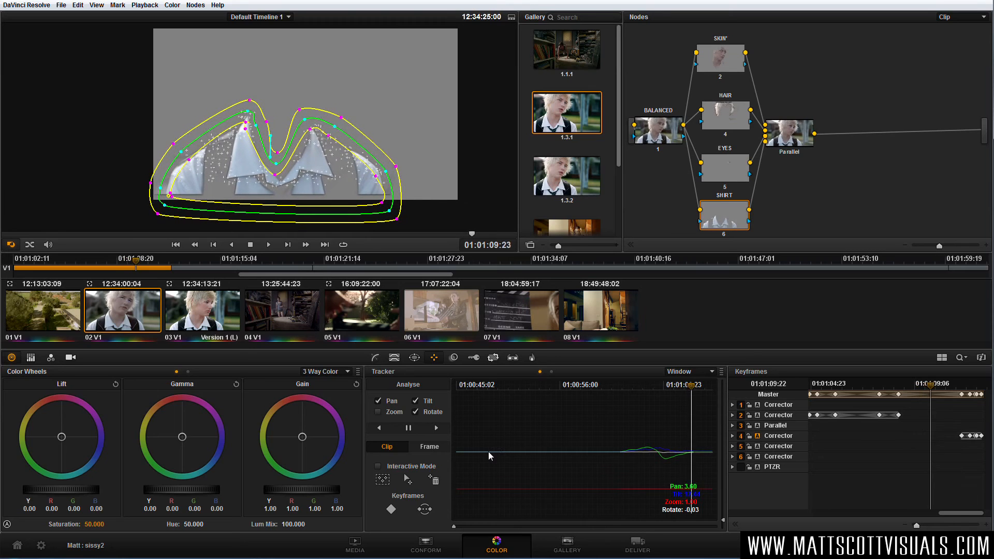
pyautogui.click(408, 427)
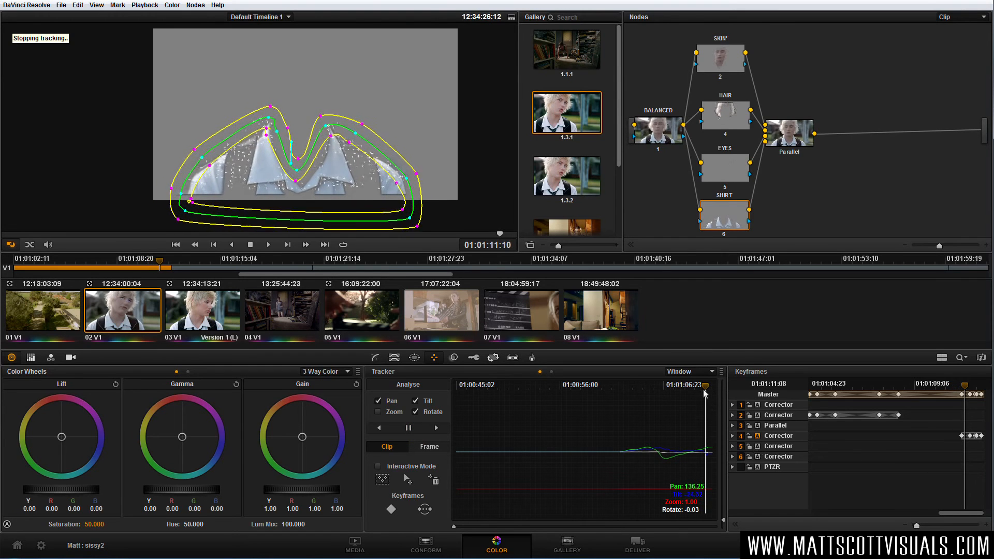
pyautogui.moveTo(704, 391); pyautogui.dragTo(621, 397)
pyautogui.click(378, 427)
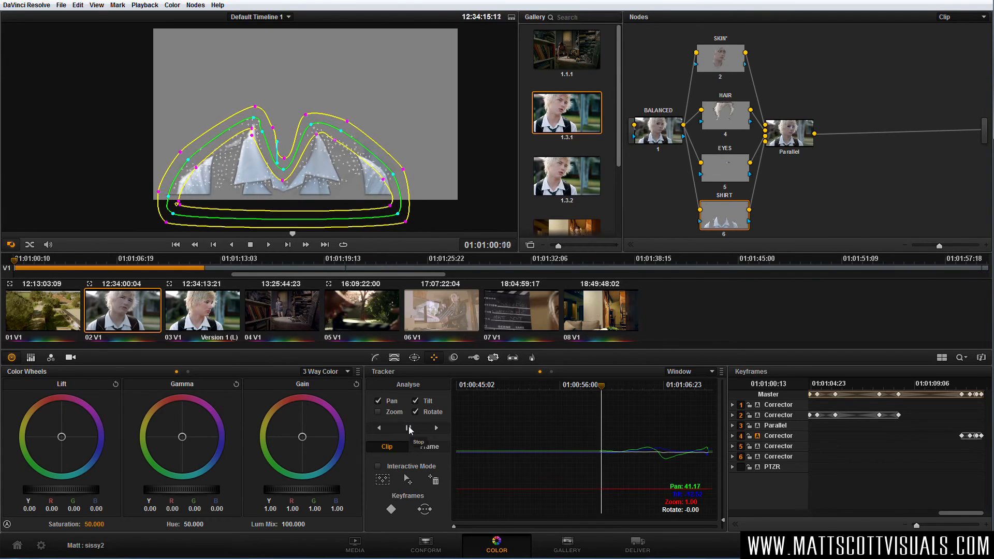
pyautogui.click(408, 427)
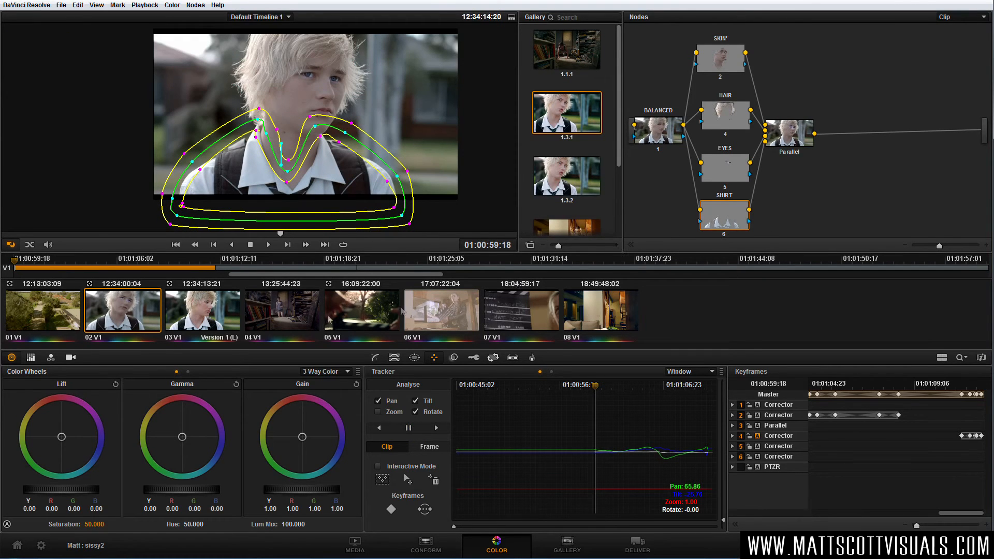
# Reset the gamma and gain corrections on the EYES node.
pyautogui.click(735, 172)
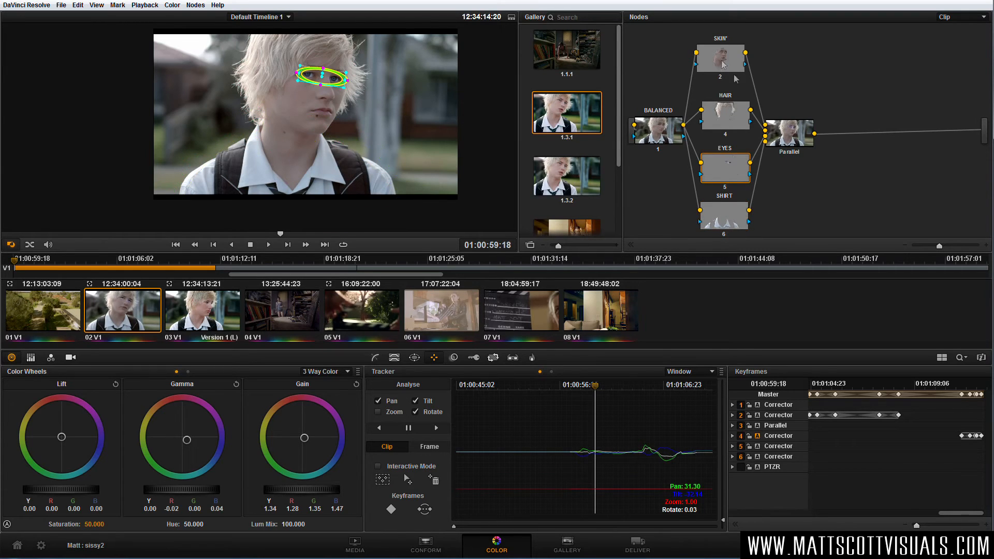
pyautogui.click(796, 141)
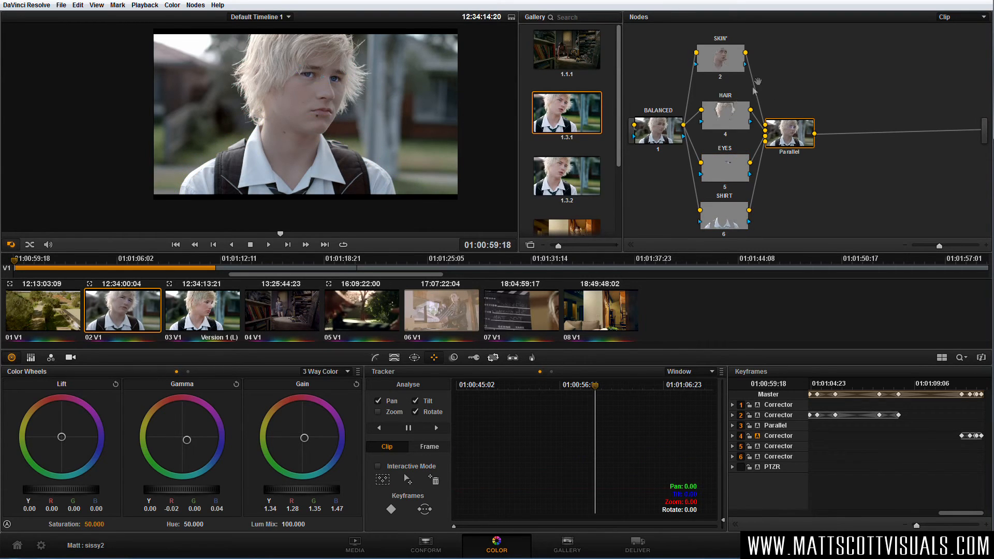
pyautogui.click(725, 165)
pyautogui.click(236, 384)
pyautogui.click(356, 384)
pyautogui.click(376, 357)
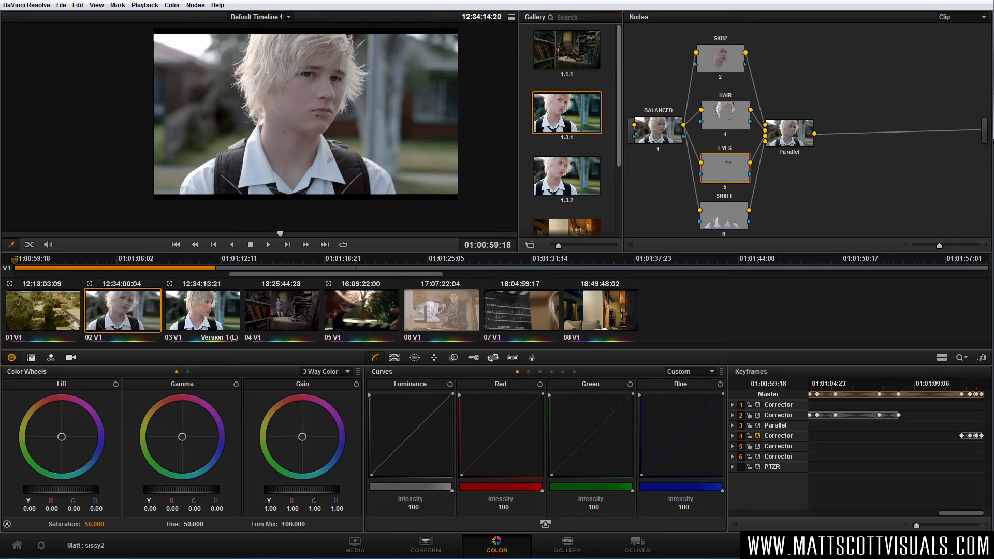
# Add a serial node after the Parallel node and label it contrast.
pyautogui.moveTo(658, 128); pyautogui.dragTo(660, 130)
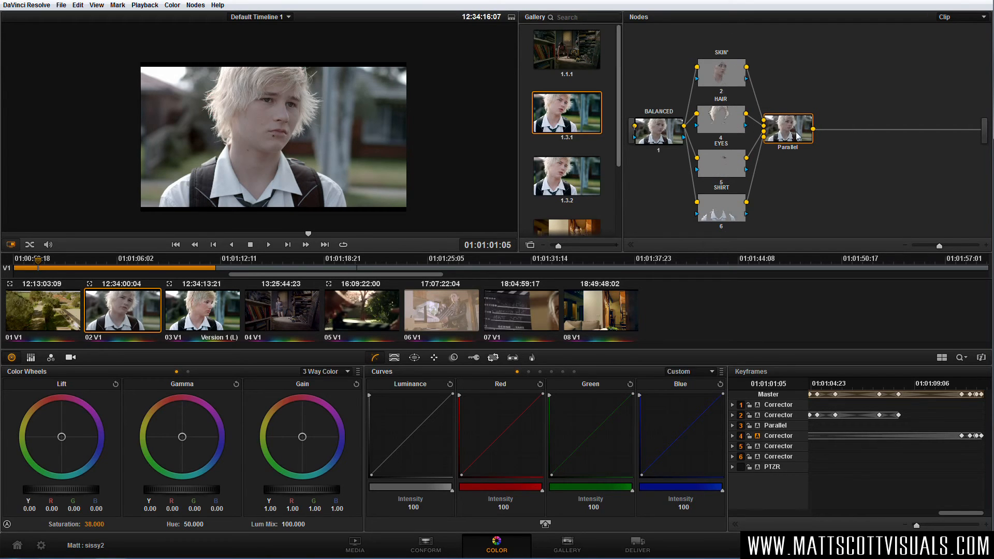
pyautogui.hotkey('alt', 's')
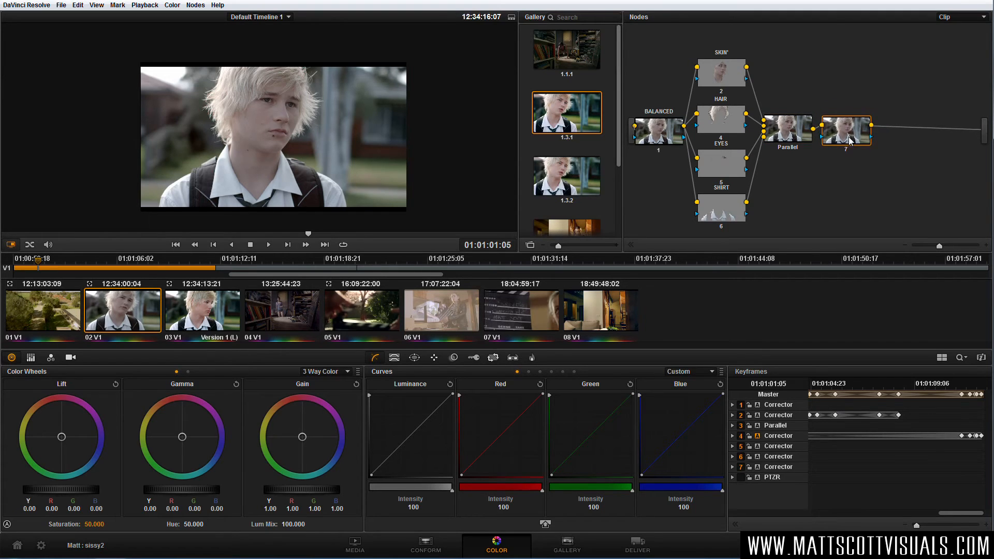
pyautogui.rightClick(849, 138)
pyautogui.click(867, 145)
pyautogui.press('Return')
# Shape a contrast curve on the contrast node, holding the shadows down and lifting the upper midtones.
pyautogui.moveTo(385, 461); pyautogui.dragTo(378, 471)
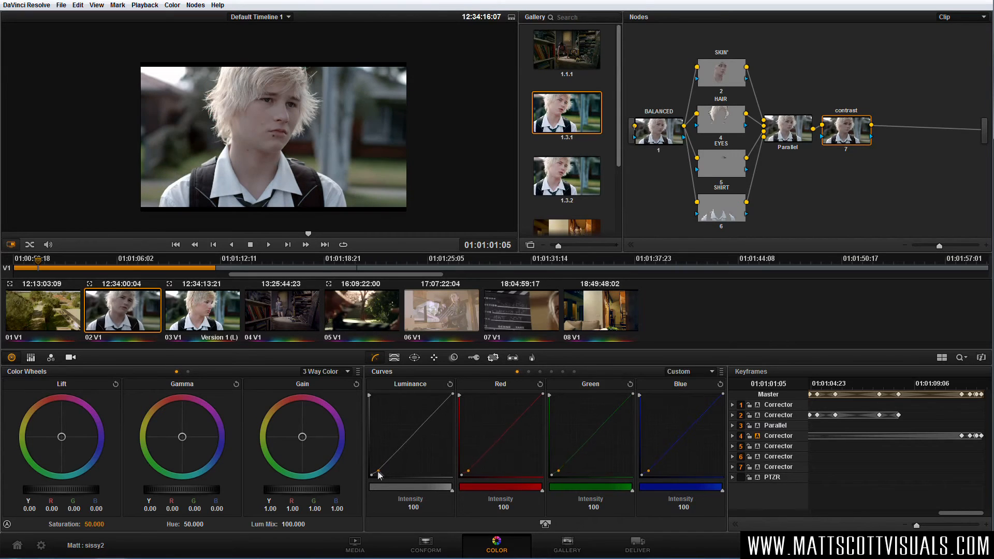
pyautogui.moveTo(414, 432); pyautogui.dragTo(419, 420)
pyautogui.moveTo(380, 469); pyautogui.dragTo(382, 466)
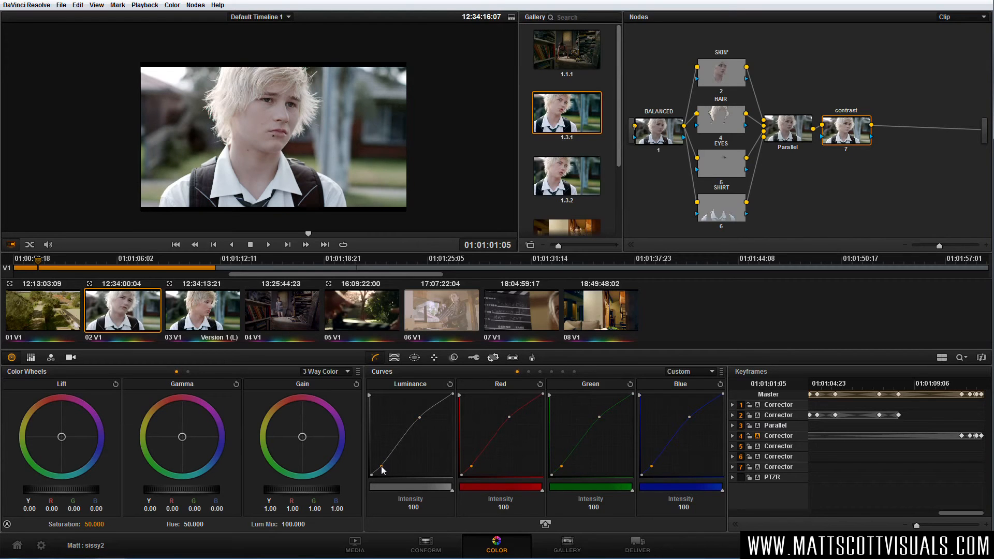
# Compare the image with the contrast node switched off and on.
pyautogui.hotkey('ctrl', 'd')
pyautogui.hotkey('ctrl', 'd')
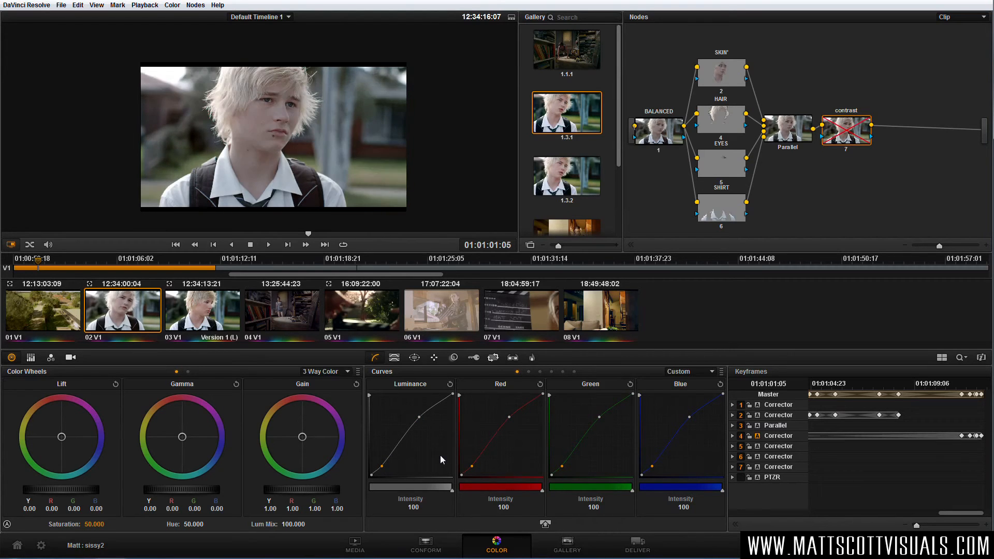
pyautogui.scroll(1, 302, 168)
pyautogui.moveTo(302, 168); pyautogui.dragTo(338, 163)
pyautogui.hotkey('ctrl', 'd')
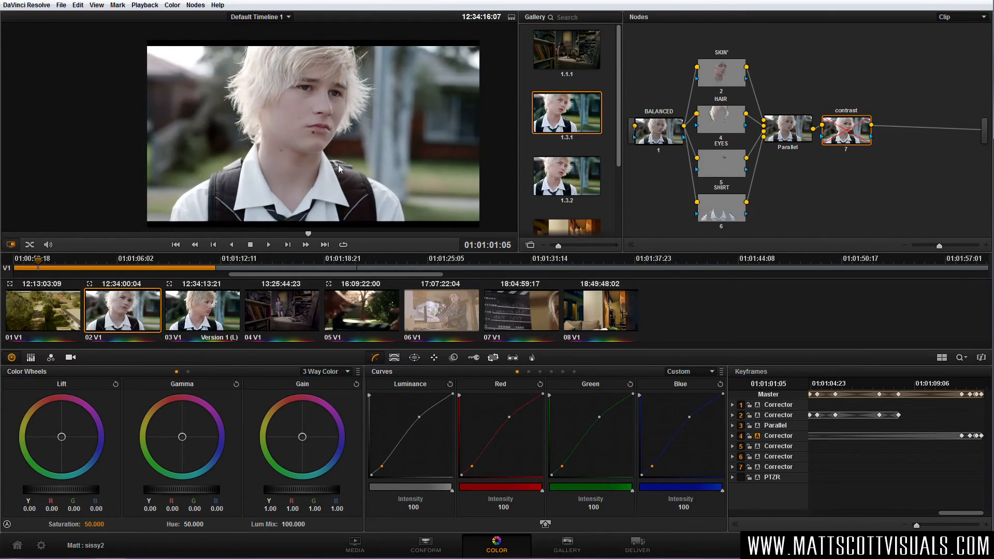
pyautogui.hotkey('ctrl', 'd')
# Relabel the contrast node COLOUR/CONTRAST and set its saturation to 60.
pyautogui.rightClick(849, 130)
pyautogui.click(861, 135)
pyautogui.write('COLOUR/CONTRAST')
pyautogui.press('Return')
pyautogui.click(95, 523)
pyautogui.write('60')
pyautogui.press('Return')
# Compare the image with the COLOUR/CONTRAST node disabled and enabled.
pyautogui.hotkey('ctrl', 'd')
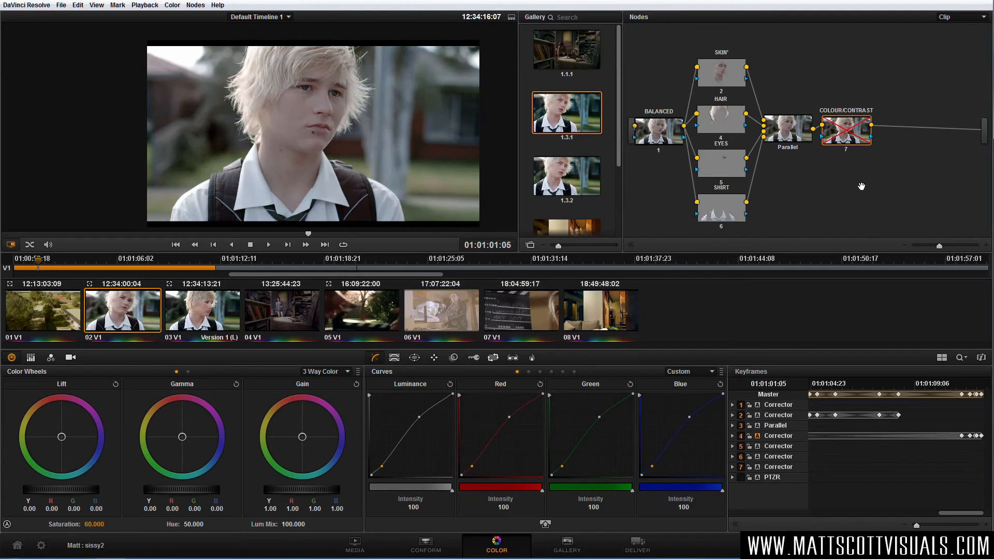
pyautogui.hotkey('ctrl', 'd')
pyautogui.hotkey('ctrl', 'd')
pyautogui.hotkey('ctrl', 'd')
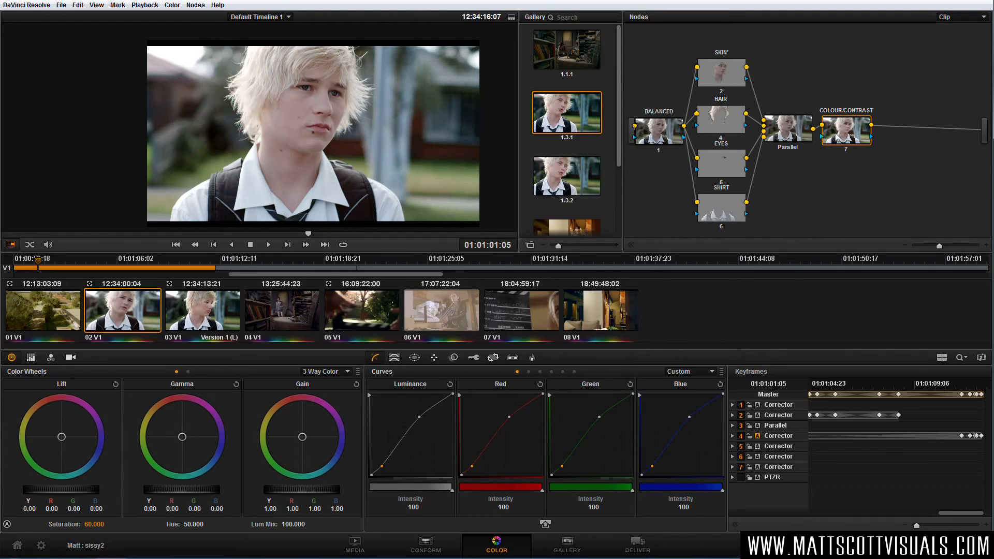
pyautogui.moveTo(844, 138)
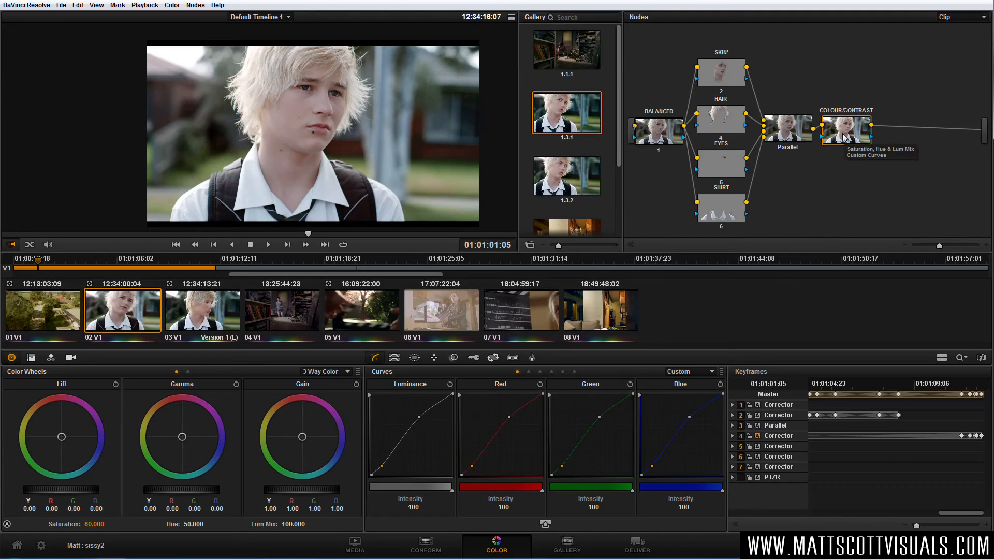
pyautogui.click(843, 135)
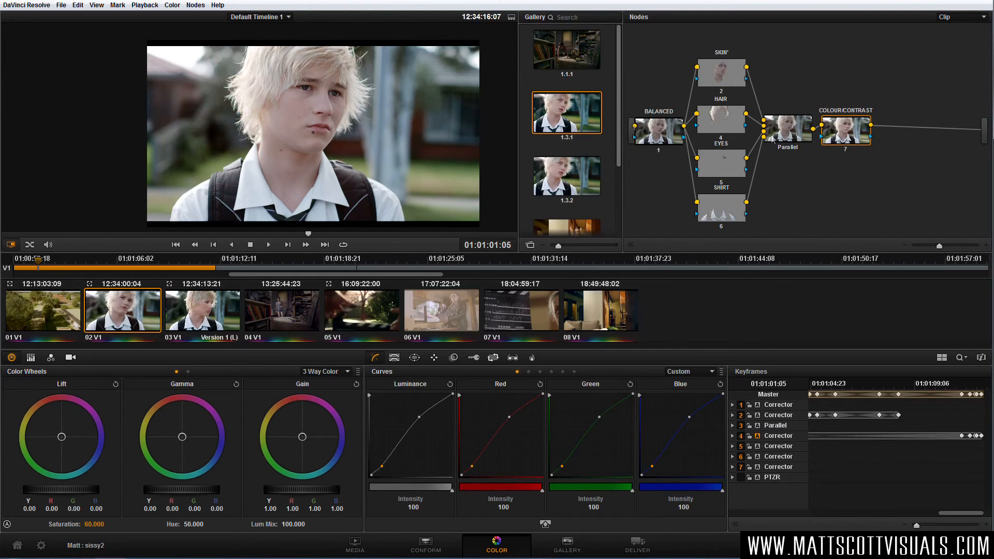
# Compare the current grade against gallery still 1.3.1 with a wipe across the image.
pyautogui.doubleClick(579, 126)
pyautogui.moveTo(402, 177); pyautogui.dragTo(366, 134)
pyautogui.hotkey('ctrl', 'w')
pyautogui.moveTo(845, 136); pyautogui.dragTo(848, 133)
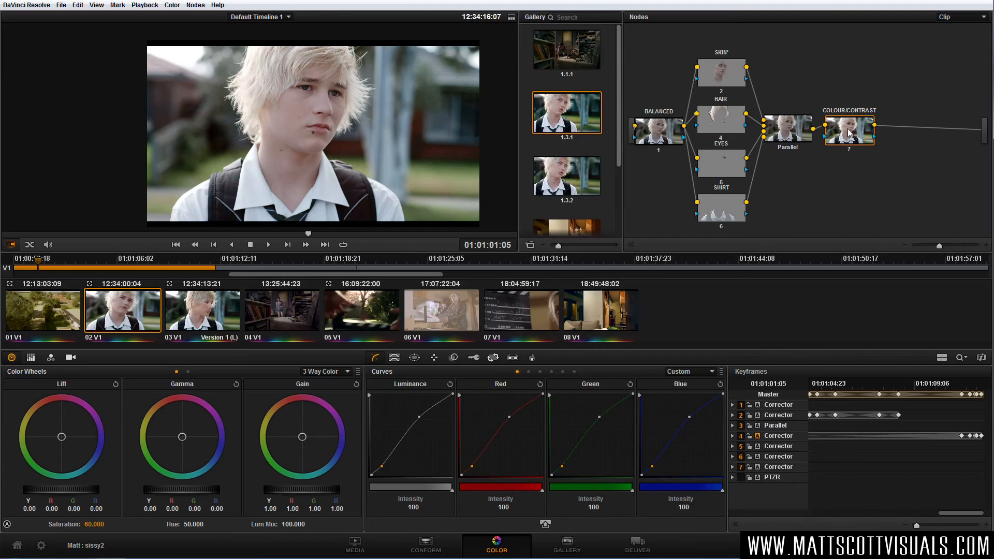
# Set the SKIN node's gain to red 0.98, green 1.00 and blue 1.05, and fine-tune the HAIR node's gain color balance.
pyautogui.click(721, 75)
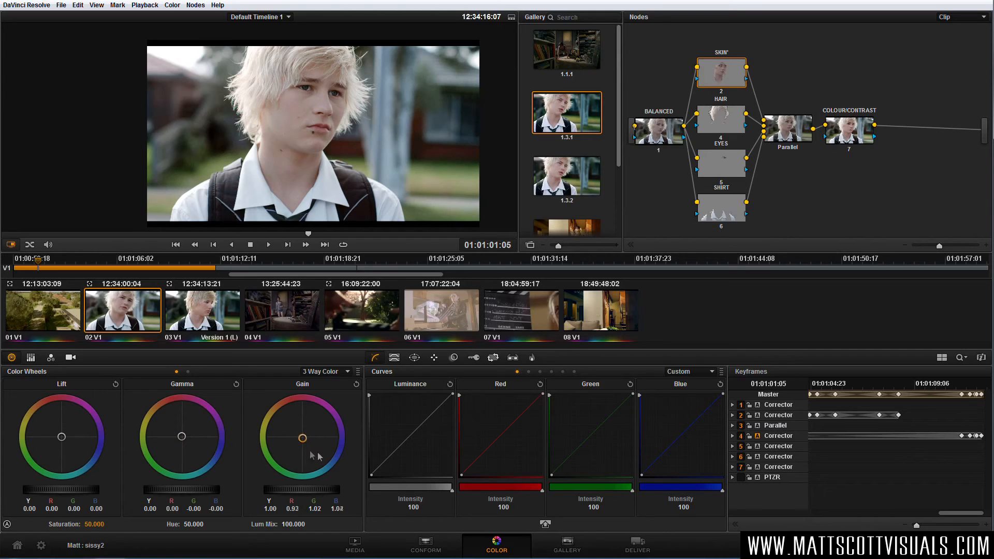
pyautogui.scroll(1, 301, 188)
pyautogui.moveTo(301, 187); pyautogui.dragTo(285, 218)
pyautogui.moveTo(303, 436); pyautogui.dragTo(303, 438)
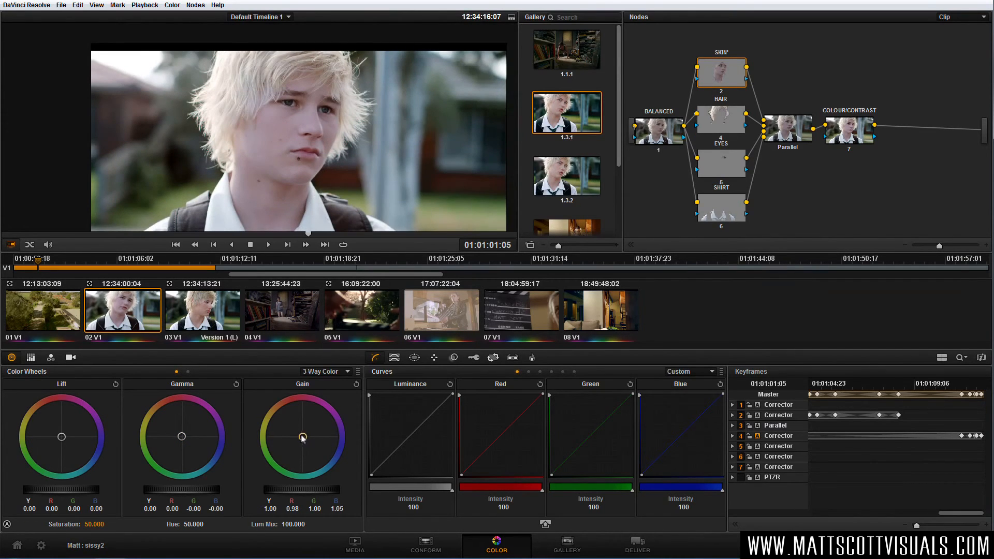
pyautogui.click(721, 122)
pyautogui.moveTo(302, 437); pyautogui.dragTo(302, 436)
# Brighten and cool the EYES node with gamma 0.02 and gain Y 1.11, red 1.03, green 1.12, blue 1.22.
pyautogui.click(711, 174)
pyautogui.moveTo(286, 492); pyautogui.dragTo(350, 488)
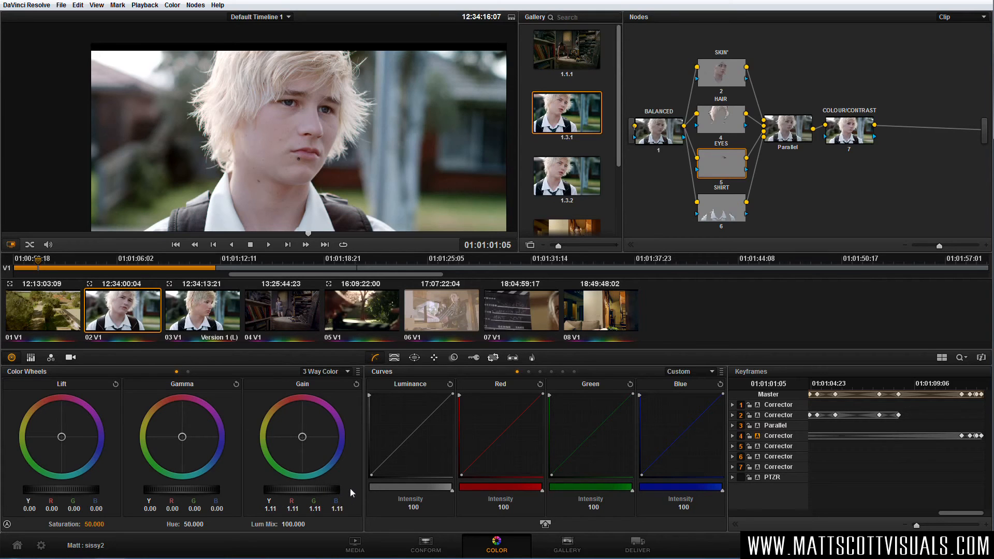
pyautogui.moveTo(202, 489); pyautogui.dragTo(232, 488)
pyautogui.moveTo(303, 439); pyautogui.dragTo(314, 452)
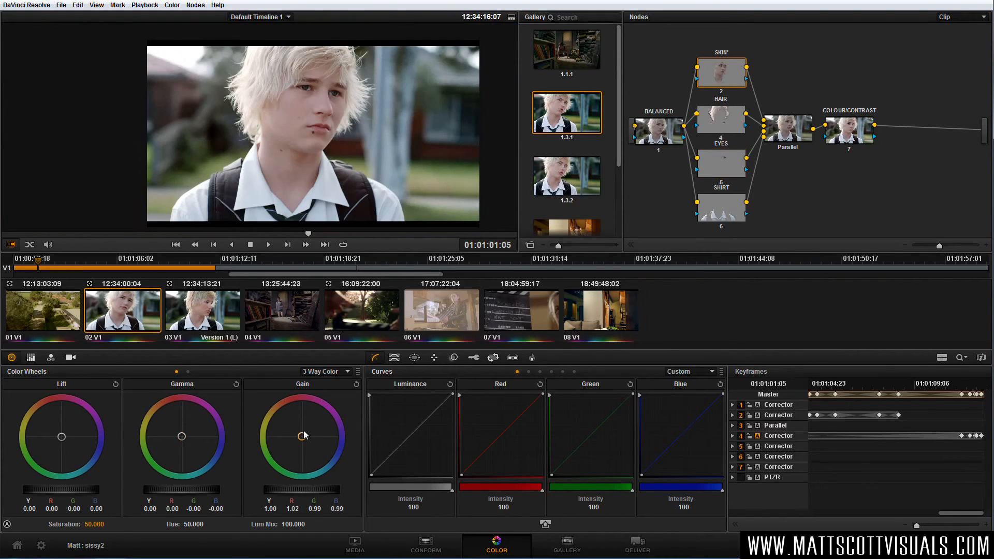
# Rebalance the SKIN node's gain to red 0.98, green 1.00 and blue 1.05, and slightly shift the HAIR node's gain color.
pyautogui.moveTo(304, 435); pyautogui.dragTo(306, 444)
pyautogui.scroll(4, 340, 166)
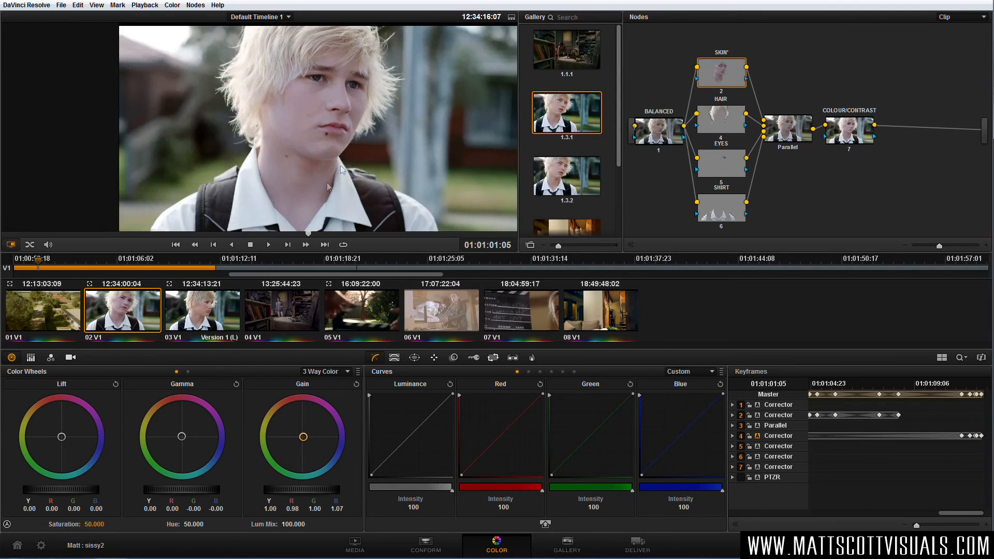
pyautogui.moveTo(303, 436); pyautogui.dragTo(303, 438)
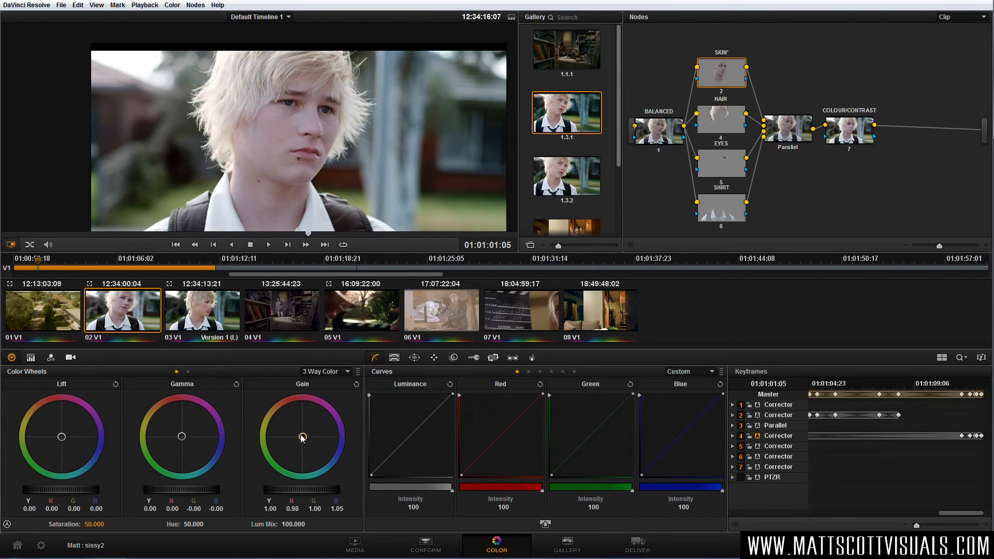
pyautogui.click(718, 123)
pyautogui.moveTo(302, 439); pyautogui.dragTo(301, 436)
# Raise the EYES node's gain to Y 1.11 and tint it blue with red 1.03, green 1.12 and blue 1.22.
pyautogui.click(717, 165)
pyautogui.moveTo(285, 493); pyautogui.dragTo(350, 493)
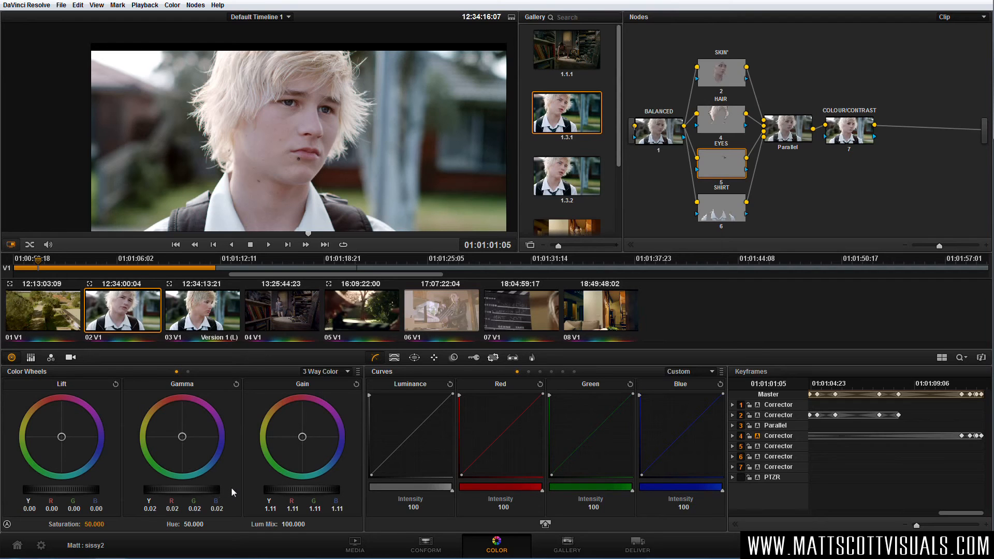
pyautogui.moveTo(313, 462)
pyautogui.mouseDown()
pyautogui.moveTo(307, 443)
pyautogui.moveTo(319, 454)
pyautogui.mouseUp()
pyautogui.scroll(3, 319, 124)
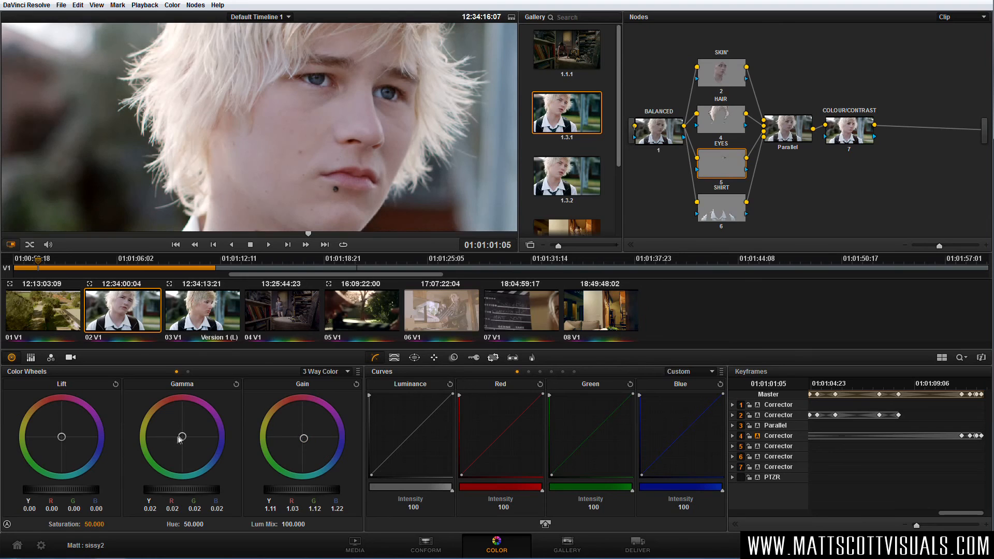
# Set the EYES node's gamma to Y 0.06, red 0.03, green 0.06, blue 0.11 and its gain to red 1.04, green 1.14, blue 1.02.
pyautogui.moveTo(205, 463); pyautogui.dragTo(219, 471)
pyautogui.moveTo(305, 441); pyautogui.dragTo(290, 401)
pyautogui.moveTo(189, 439); pyautogui.dragTo(215, 458)
pyautogui.moveTo(304, 438)
pyautogui.mouseDown()
pyautogui.moveTo(290, 438)
pyautogui.moveTo(300, 439)
pyautogui.mouseUp()
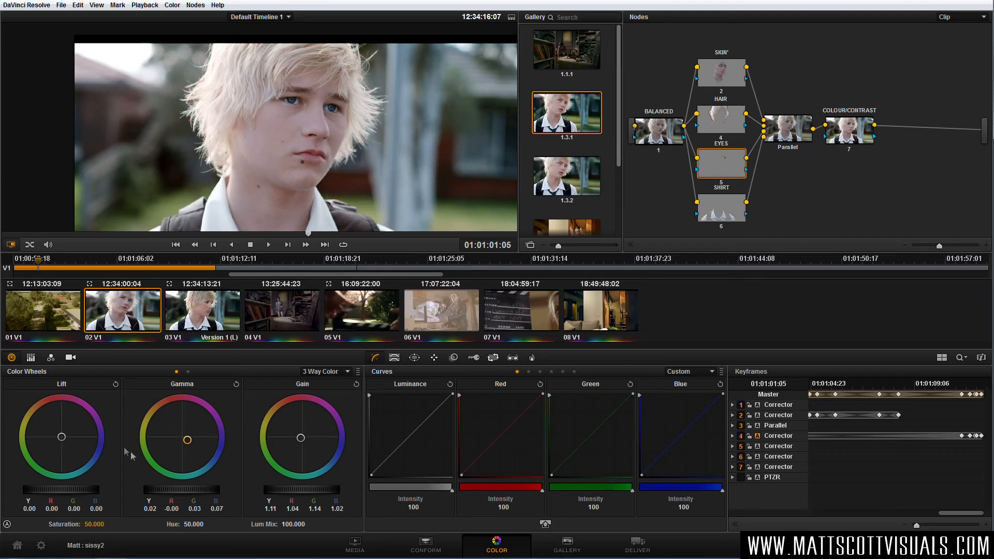
pyautogui.moveTo(170, 489); pyautogui.dragTo(237, 486)
# Compare the boy's eyes with the EYES node disabled and enabled.
pyautogui.hotkey('ctrl', 'd')
pyautogui.hotkey('ctrl', 'd')
pyautogui.hotkey('ctrl', 'd')
pyautogui.hotkey('ctrl', 'd')
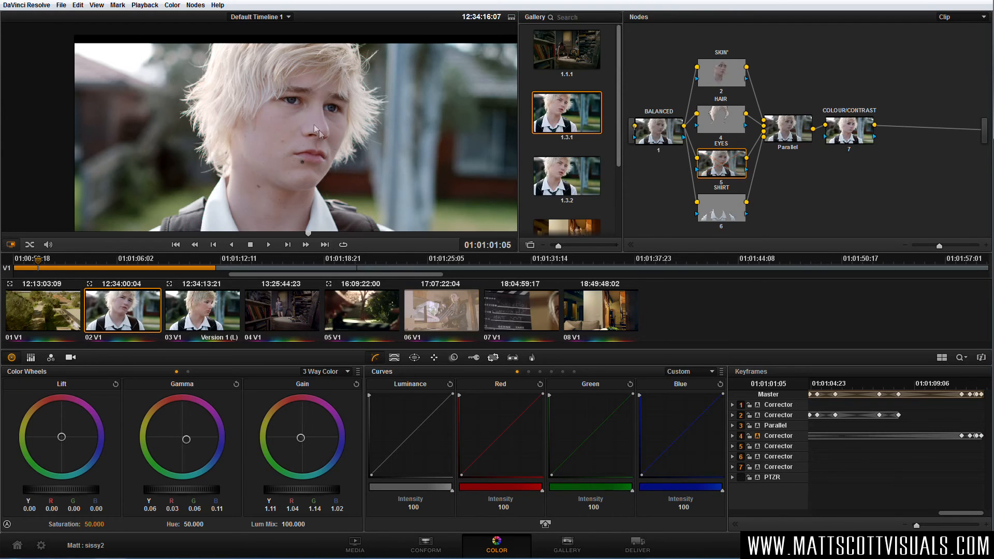
pyautogui.scroll(2, 313, 124)
pyautogui.hotkey('ctrl', 'd')
pyautogui.hotkey('ctrl', 'd')
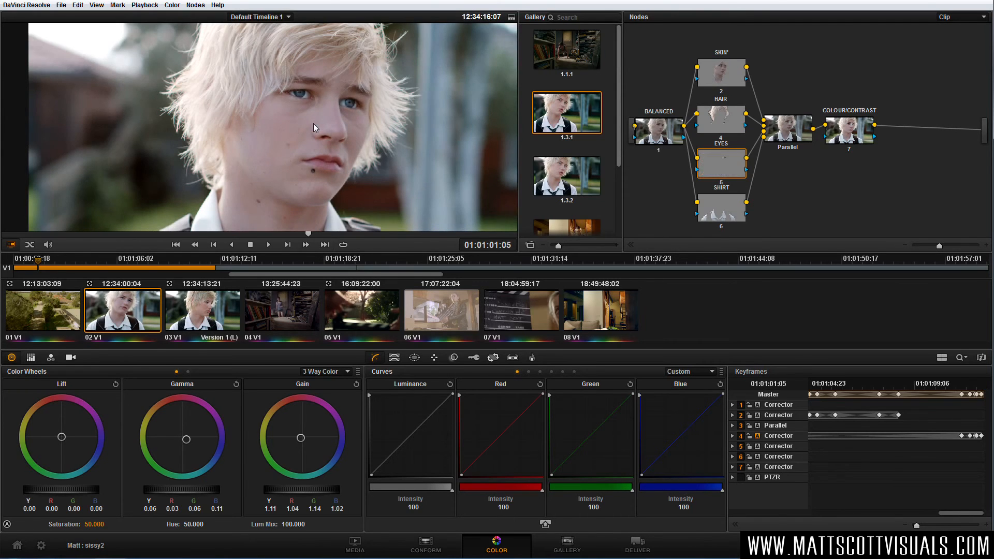
# Set the SKIN node's gain to red 0.99, green 1.00, blue 1.04 and its gamma blue to -0.01.
pyautogui.scroll(-3, 312, 123)
pyautogui.click(723, 77)
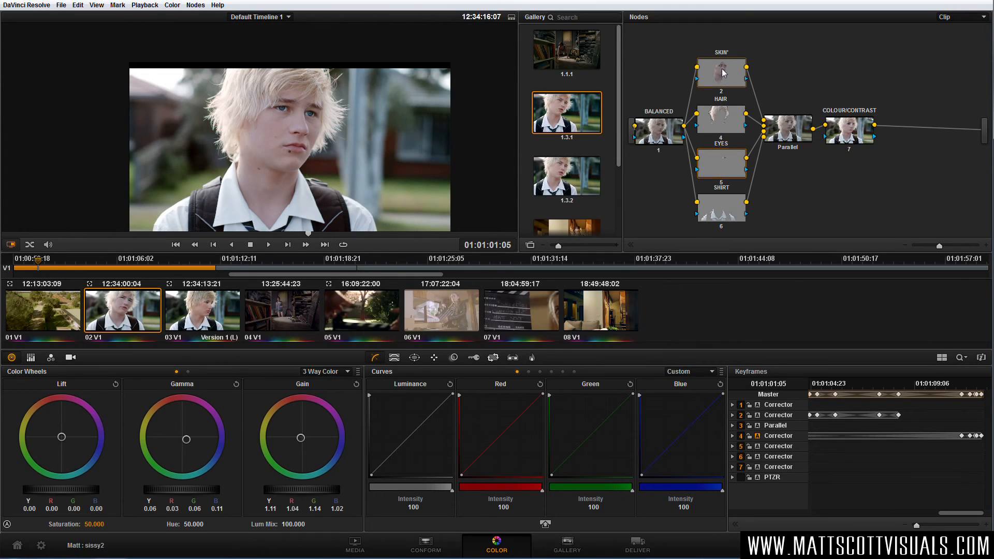
pyautogui.moveTo(182, 441); pyautogui.dragTo(176, 440)
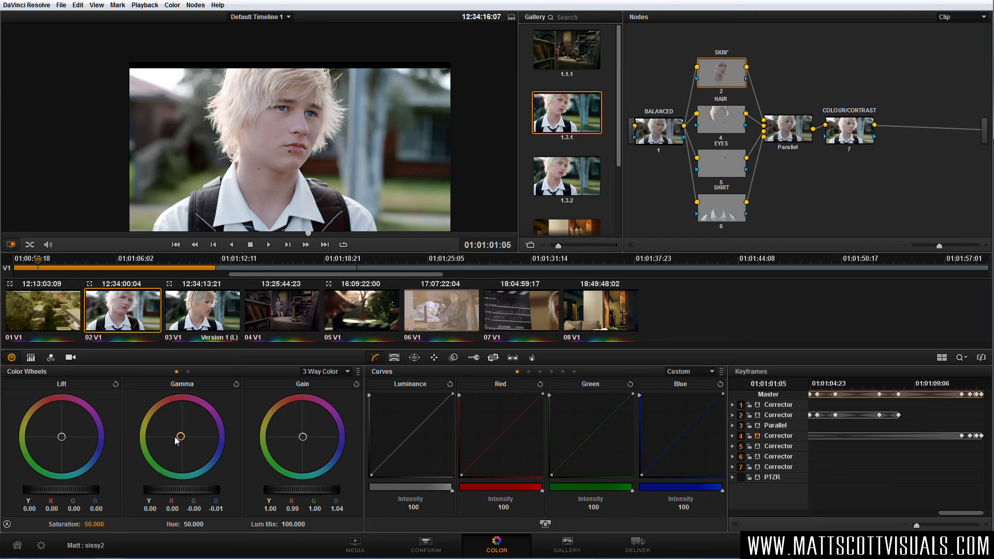
# Brighten and warm the SHIRT node with gain Y 1.09, red 1.11, green 1.09 and blue 1.05.
pyautogui.click(726, 216)
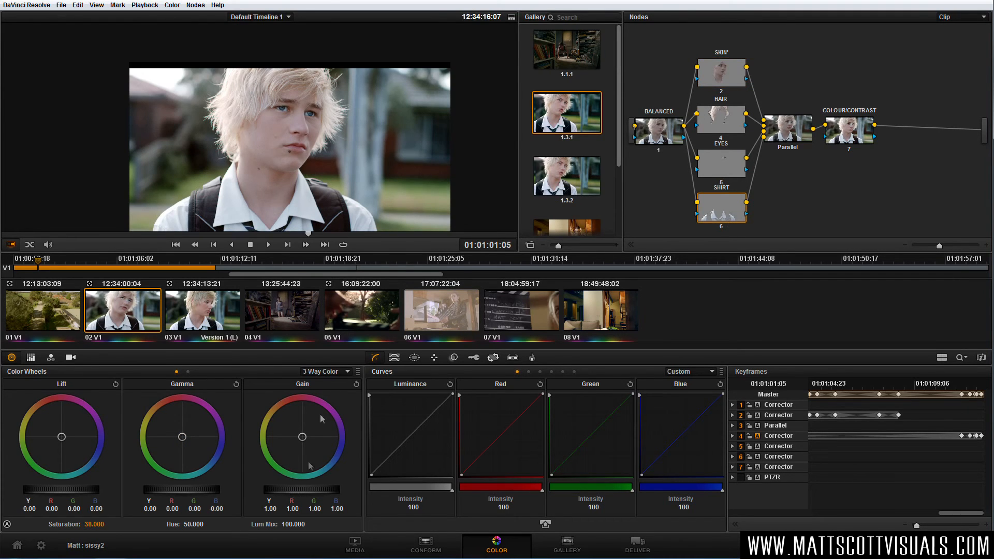
pyautogui.moveTo(289, 493); pyautogui.dragTo(316, 497)
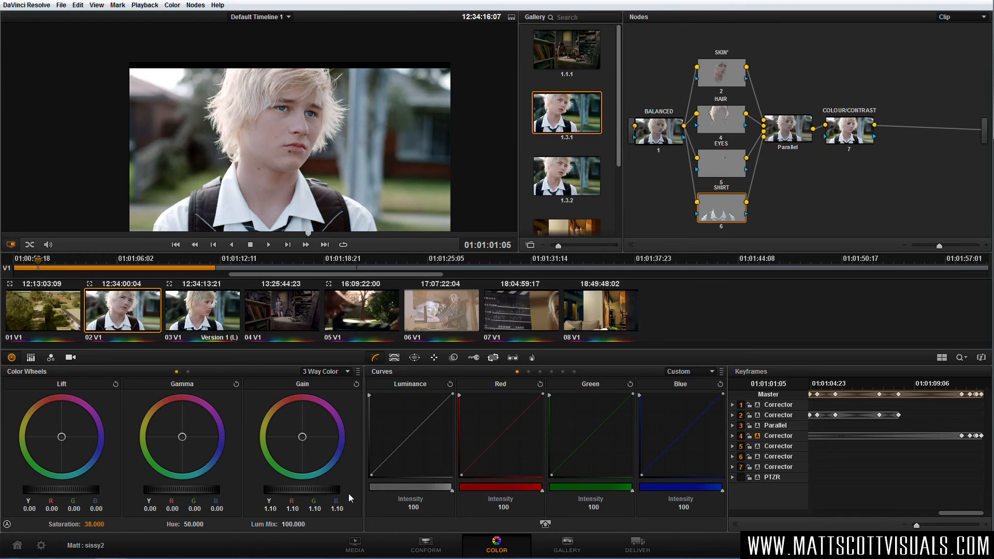
pyautogui.moveTo(345, 492); pyautogui.dragTo(343, 492)
pyautogui.moveTo(302, 437); pyautogui.dragTo(296, 437)
# Compare the ungraded and graded image by disabling and re-enabling all nodes.
pyautogui.scroll(3, 323, 186)
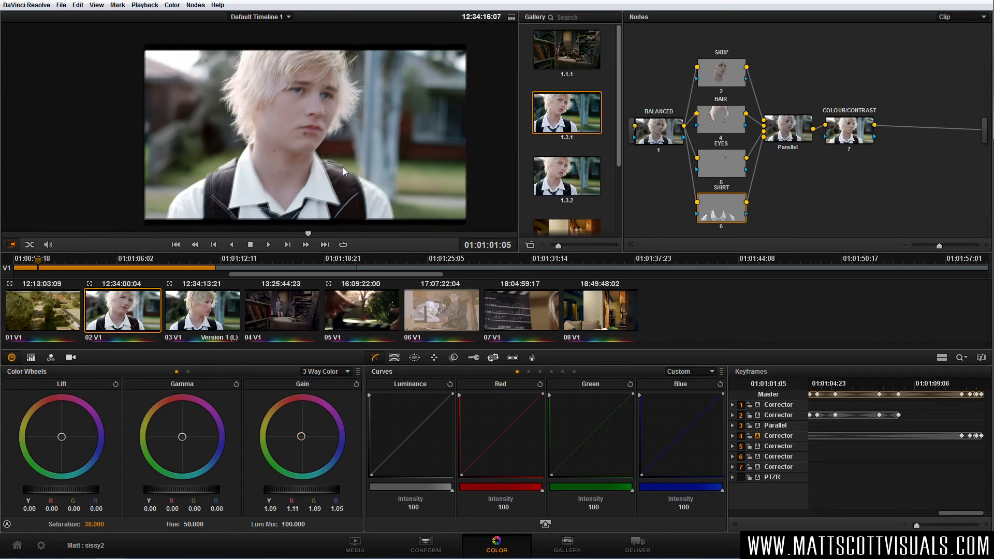
pyautogui.hotkey('alt', 'd')
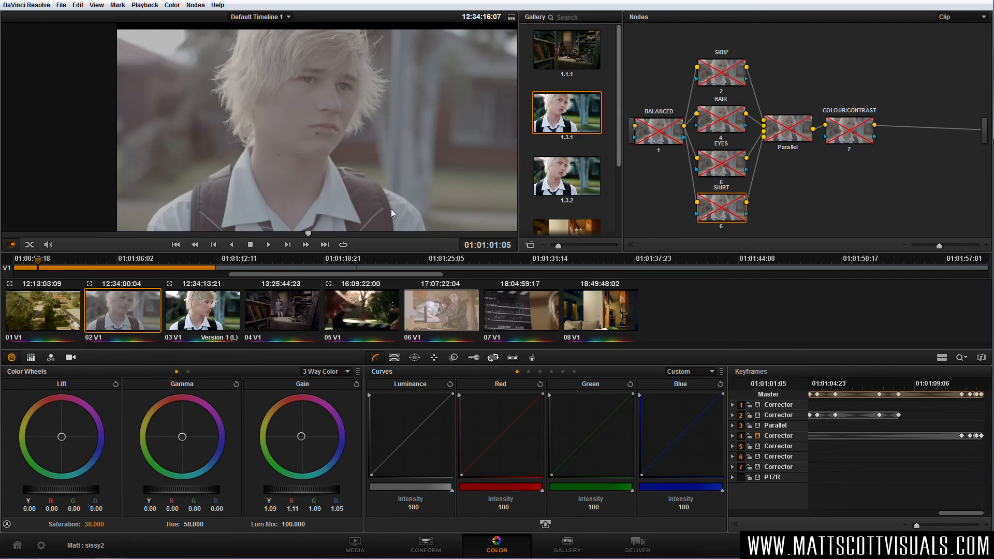
pyautogui.hotkey('alt', 'd')
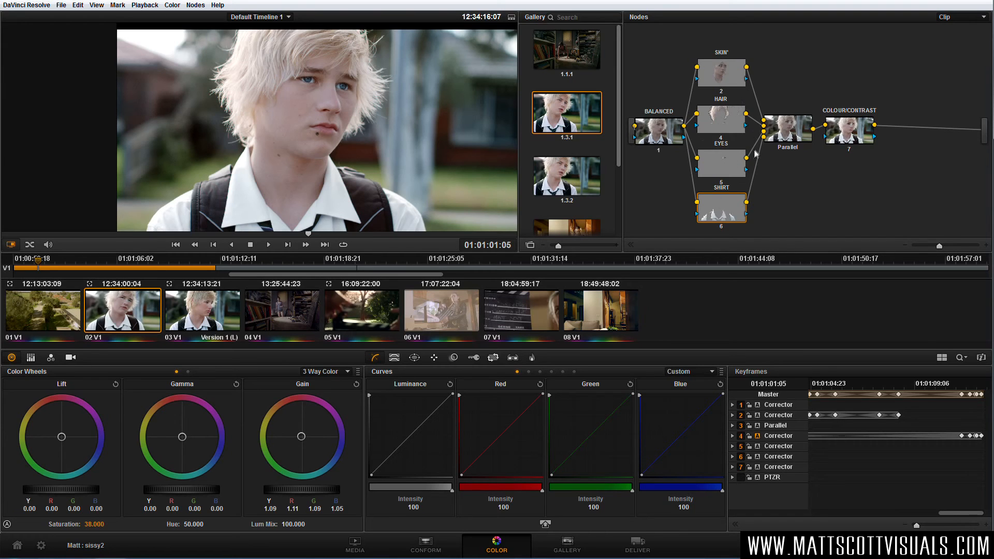
pyautogui.hotkey('alt', 'd')
pyautogui.hotkey('alt', 'd')
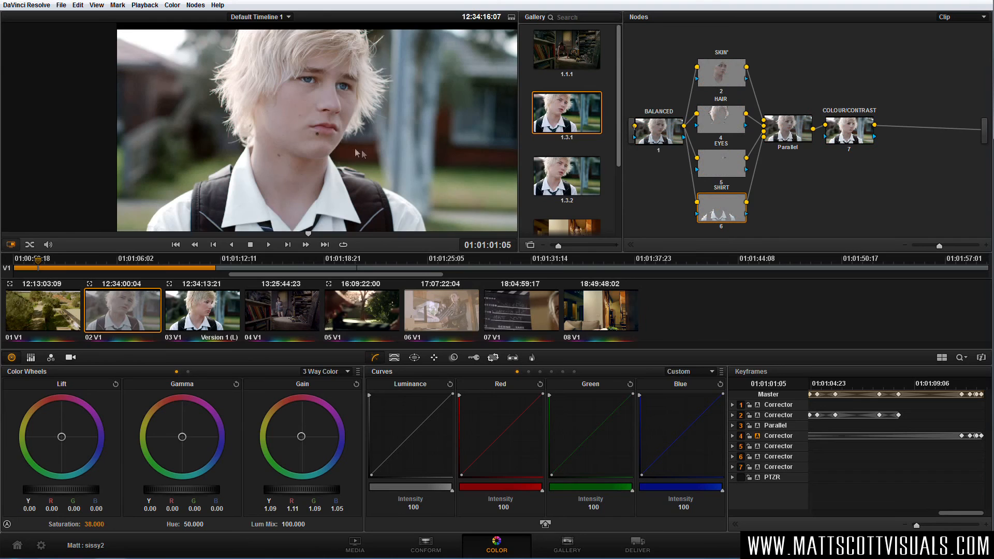
pyautogui.scroll(-1, 344, 145)
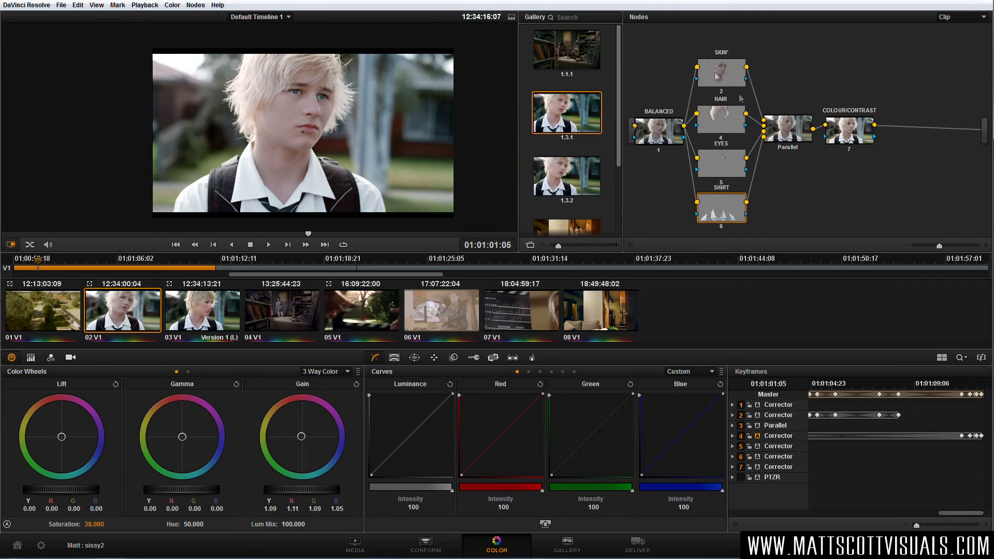
# Add a serial node after the COLOUR/CONTRAST node and place it below the node row.
pyautogui.click(849, 134)
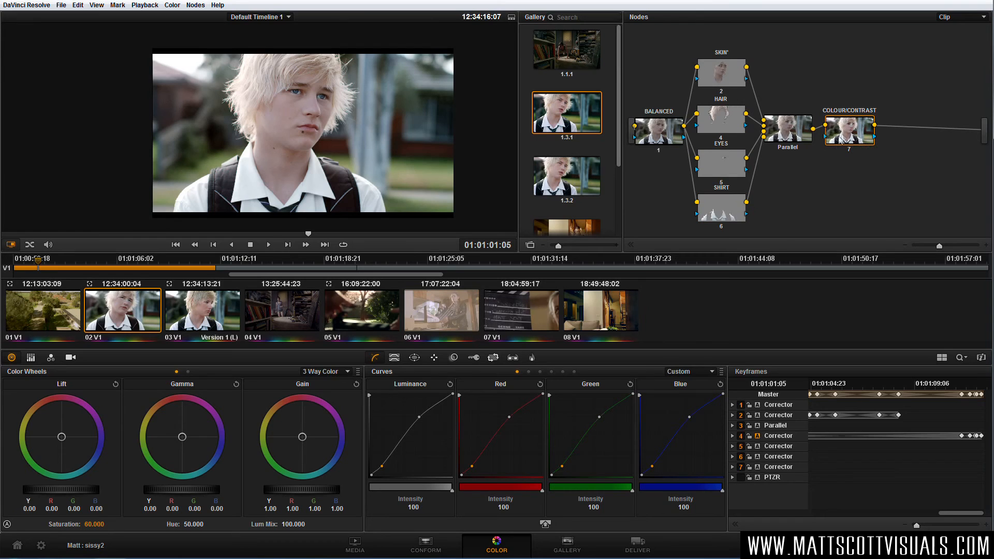
pyautogui.hotkey('alt', 's')
pyautogui.moveTo(901, 142); pyautogui.dragTo(808, 216)
# Place a circular window over the boy's face on the new node and darken the masked area with the curves.
pyautogui.click(414, 357)
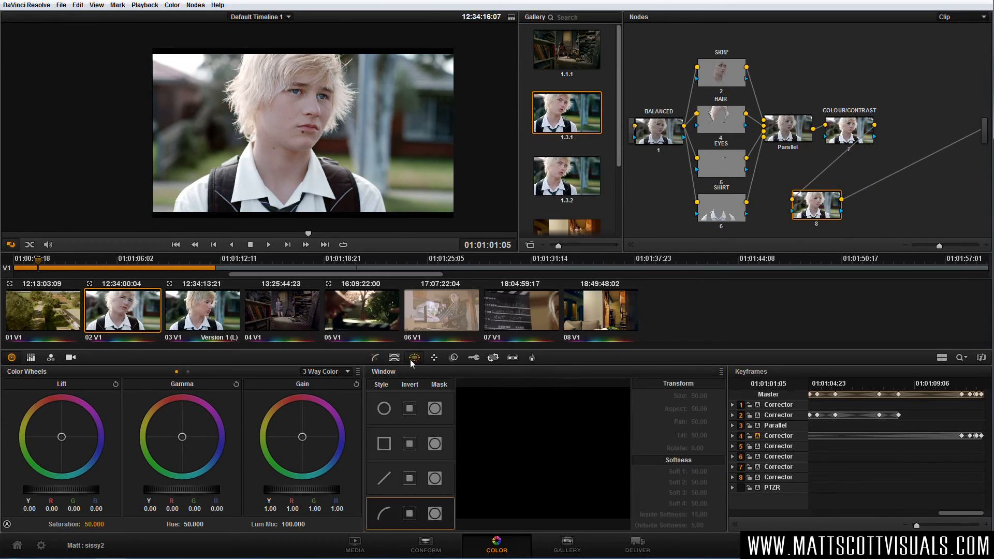
pyautogui.click(384, 409)
pyautogui.moveTo(316, 156); pyautogui.dragTo(309, 132)
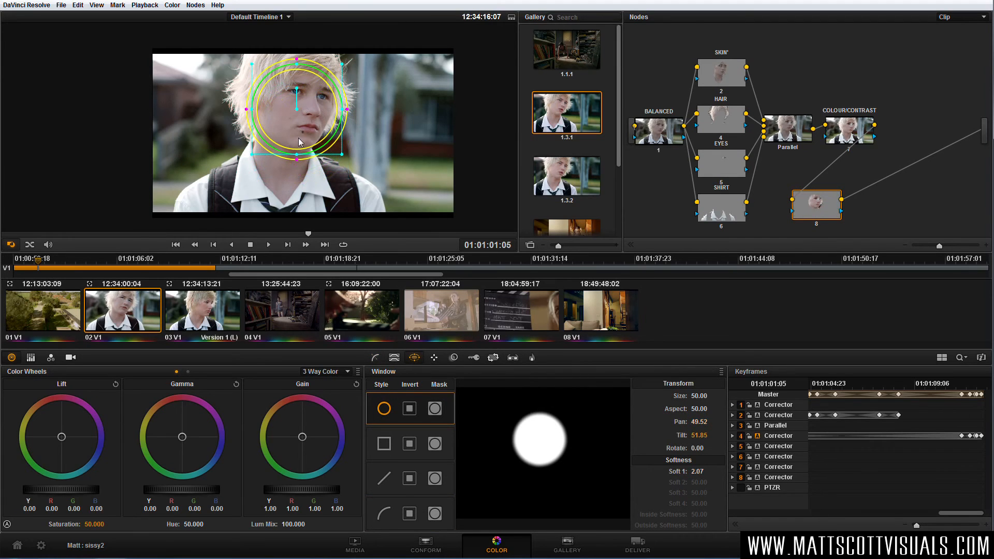
pyautogui.click(375, 357)
pyautogui.moveTo(410, 439); pyautogui.dragTo(427, 460)
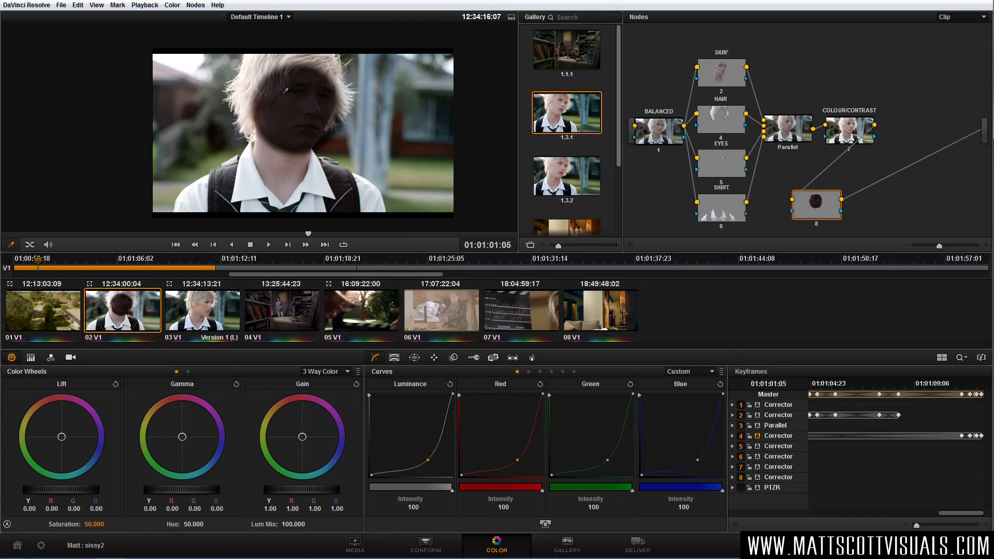
# Add an outside node to the face-window node and darken everything around the face with the curves.
pyautogui.rightClick(820, 207)
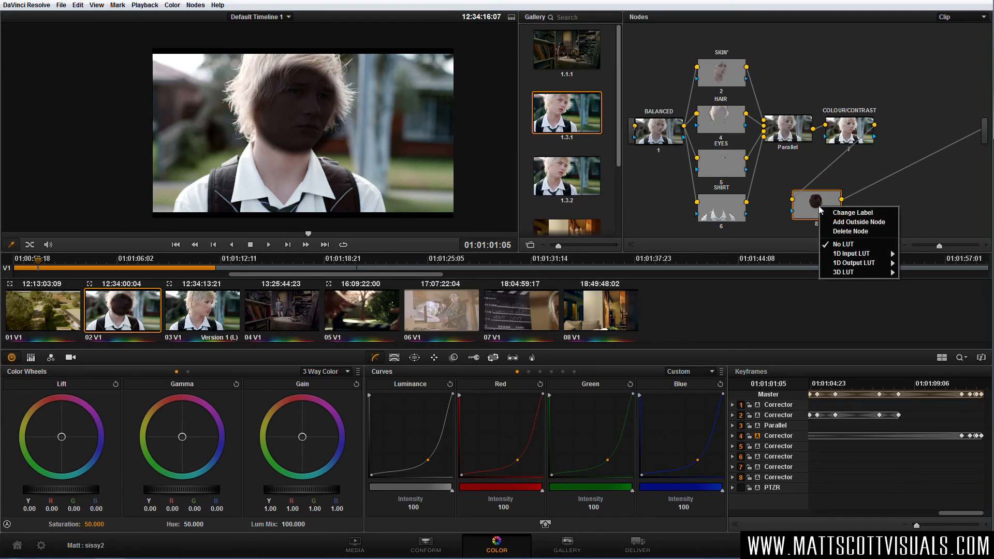
pyautogui.click(849, 223)
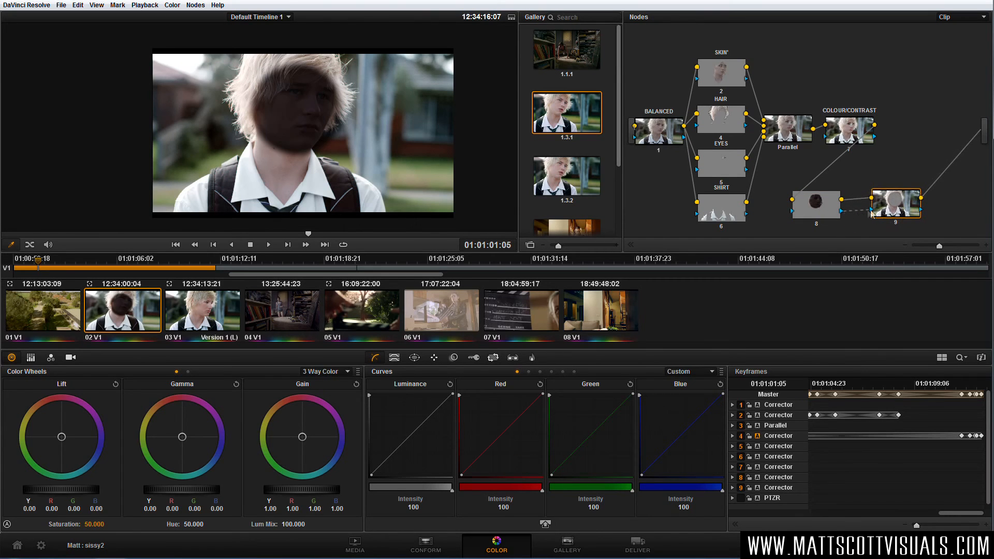
pyautogui.moveTo(891, 208); pyautogui.dragTo(888, 210)
pyautogui.moveTo(819, 213); pyautogui.dragTo(819, 212)
pyautogui.click(829, 212)
pyautogui.click(886, 212)
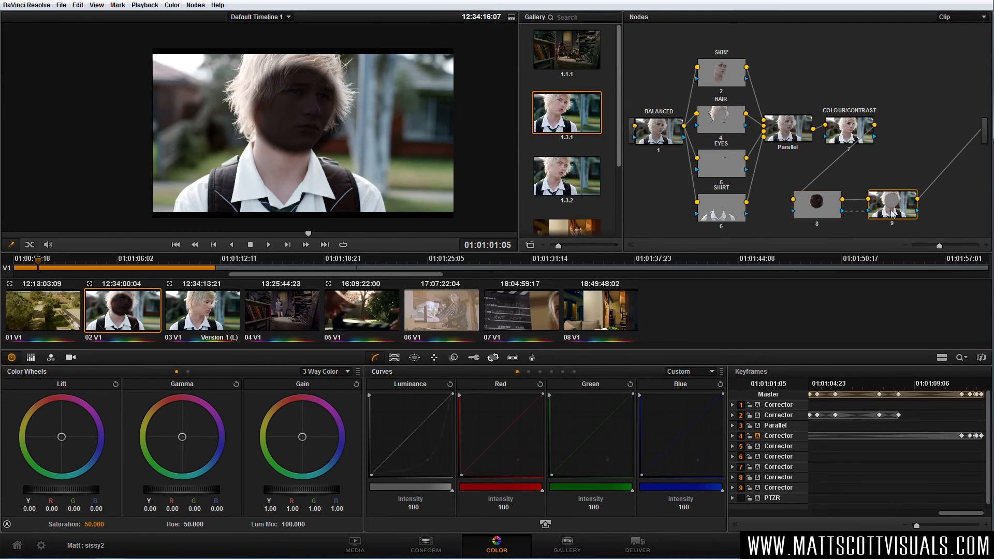
pyautogui.moveTo(409, 428)
pyautogui.mouseDown()
pyautogui.moveTo(403, 418)
pyautogui.moveTo(430, 449)
pyautogui.moveTo(409, 427)
pyautogui.moveTo(418, 445)
pyautogui.mouseUp()
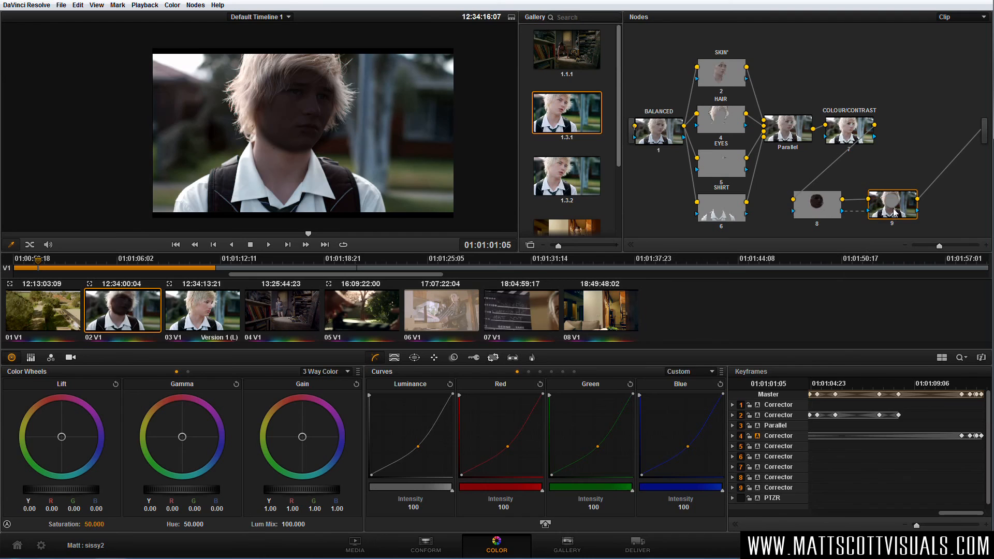
# Delete the outside node and the face-window node.
pyautogui.press('Delete')
pyautogui.press('Delete')
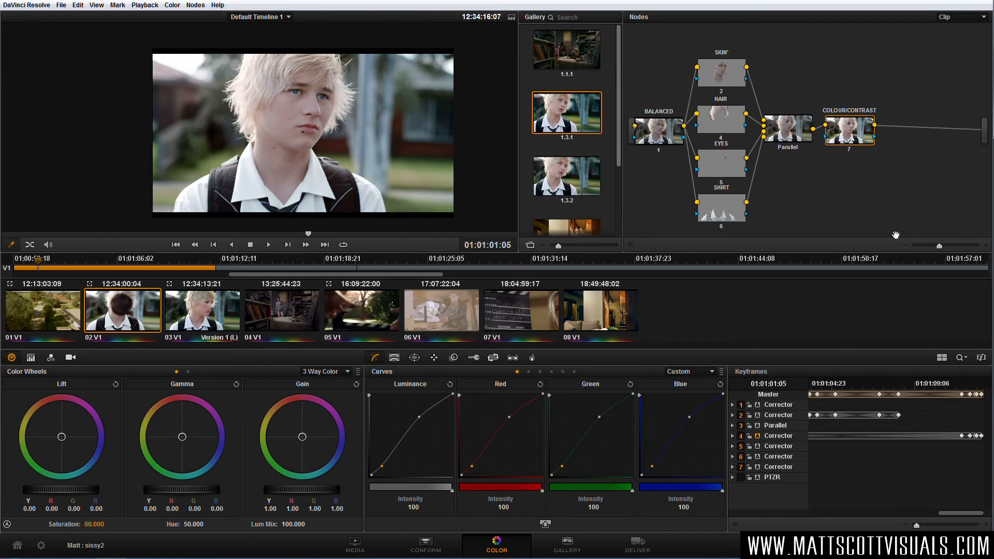
# Add an outside node to the SKIN node, place it at the upper end of the graph and label it "cool shadows".
pyautogui.click(728, 81)
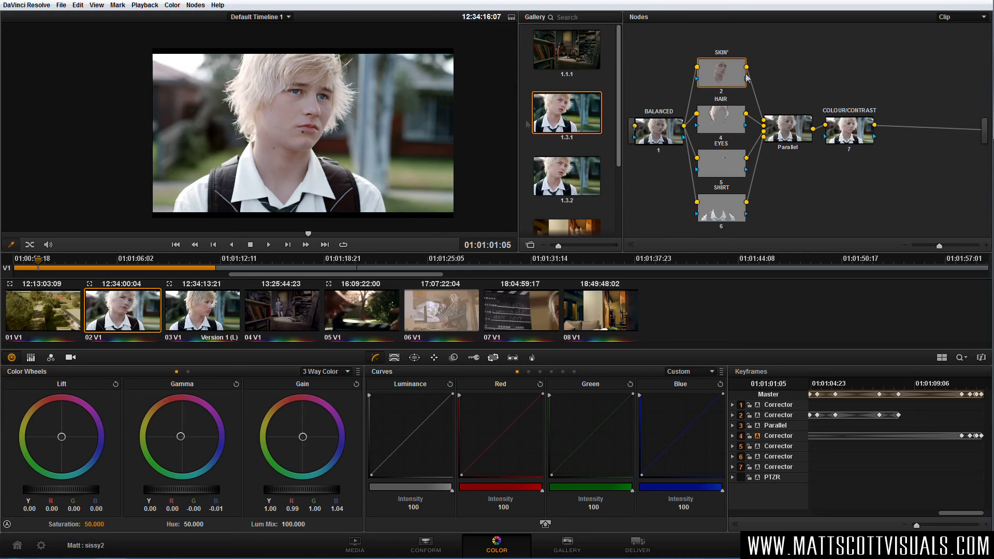
pyautogui.rightClick(730, 79)
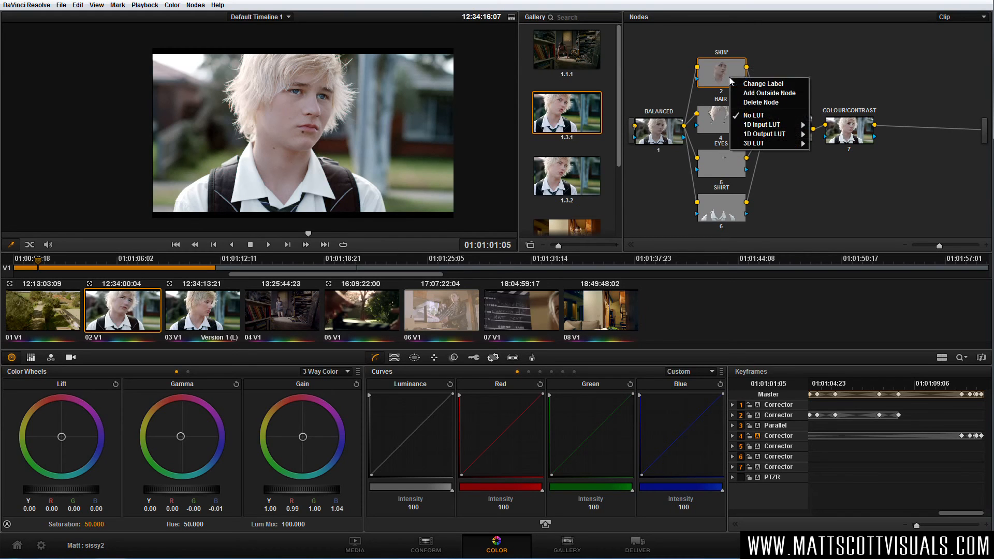
pyautogui.click(766, 97)
pyautogui.moveTo(777, 83); pyautogui.dragTo(802, 52)
pyautogui.rightClick(803, 51)
pyautogui.click(824, 56)
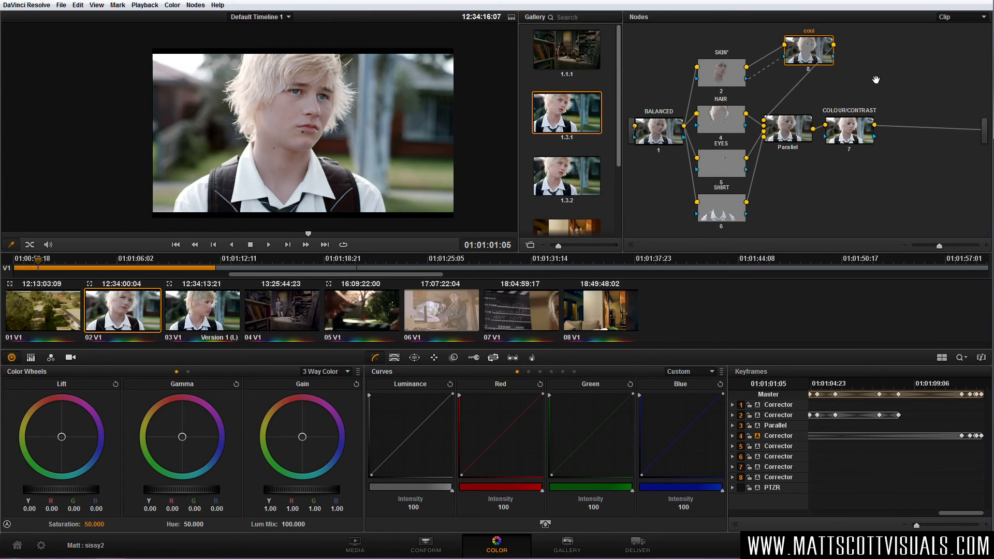
pyautogui.write('cool shadows')
pyautogui.press('Return')
# Cool the "cool shadows" node's lift to red -0.02, green 0.00, blue 0.01 and compare it disabled and enabled.
pyautogui.moveTo(64, 440); pyautogui.dragTo(69, 451)
pyautogui.moveTo(91, 491); pyautogui.dragTo(76, 488)
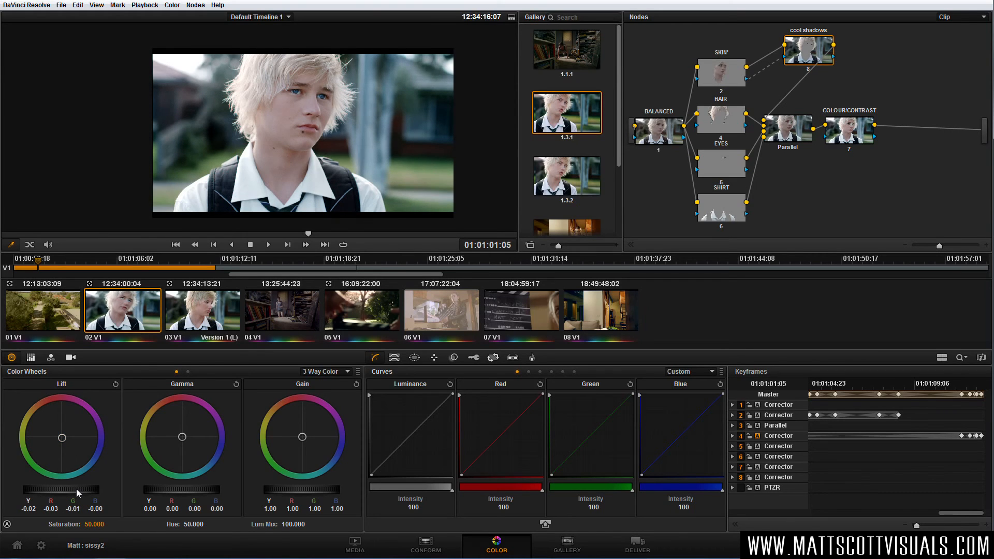
pyautogui.hotkey('ctrl', 'z')
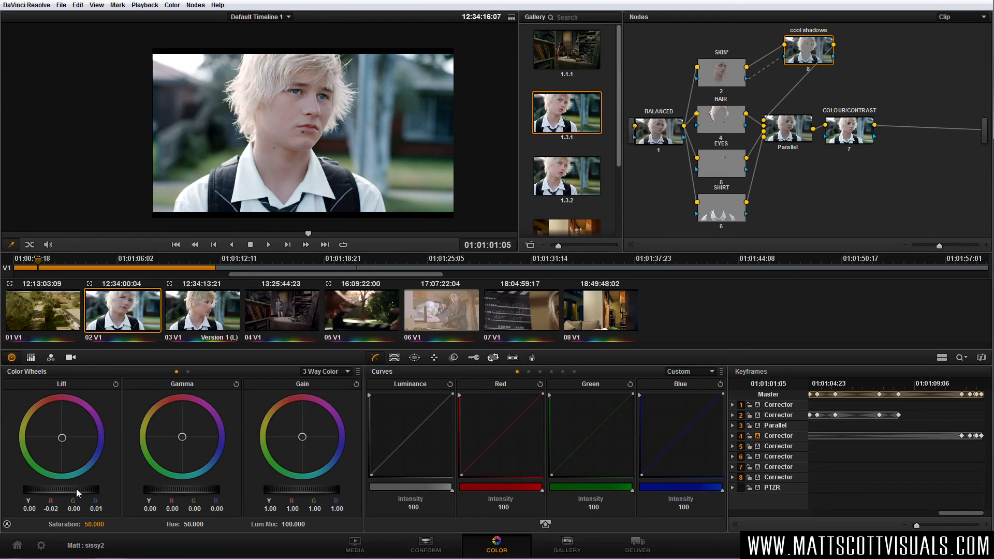
pyautogui.hotkey('ctrl', 'd')
pyautogui.hotkey('ctrl', 'd')
# Add a serial node after the COLOUR/CONTRAST node and place it beneath that node in the graph.
pyautogui.moveTo(858, 138); pyautogui.dragTo(862, 139)
pyautogui.click(863, 140)
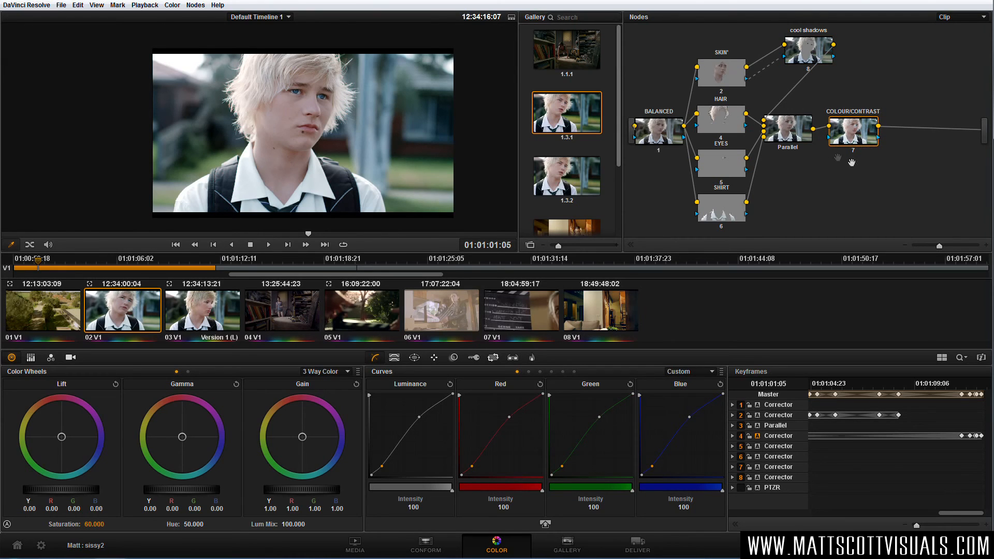
pyautogui.moveTo(854, 137); pyautogui.dragTo(849, 139)
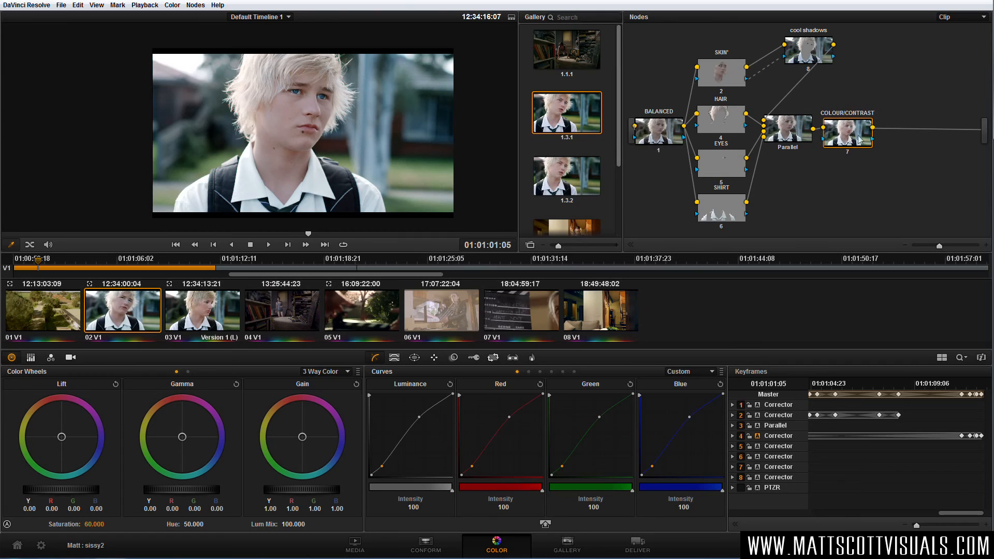
pyautogui.hotkey('alt', 's')
pyautogui.moveTo(915, 147); pyautogui.dragTo(821, 195)
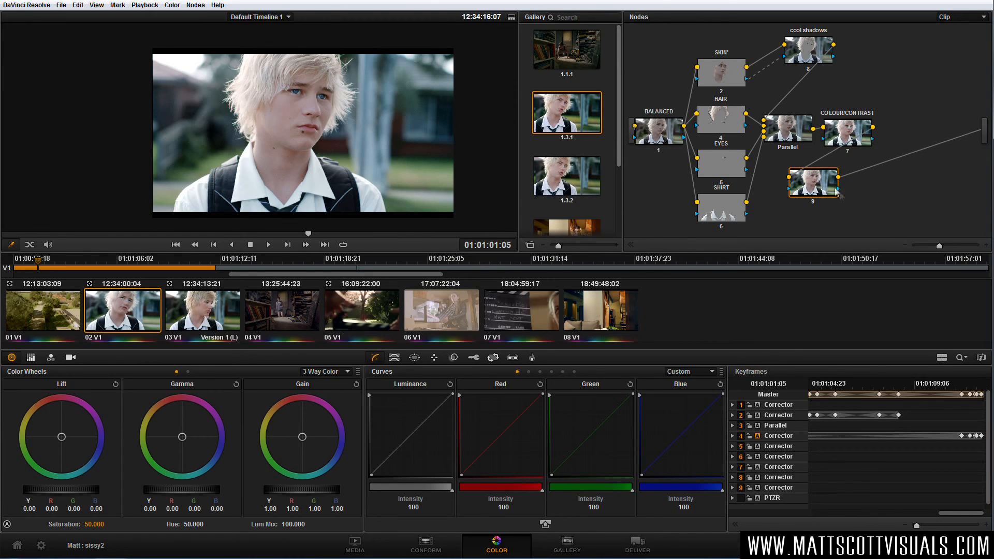
# Draw a tall, slightly rotated circular window around the boy's head and chest with softness about 10.6, size about 56 and aspect about 33.
pyautogui.click(412, 359)
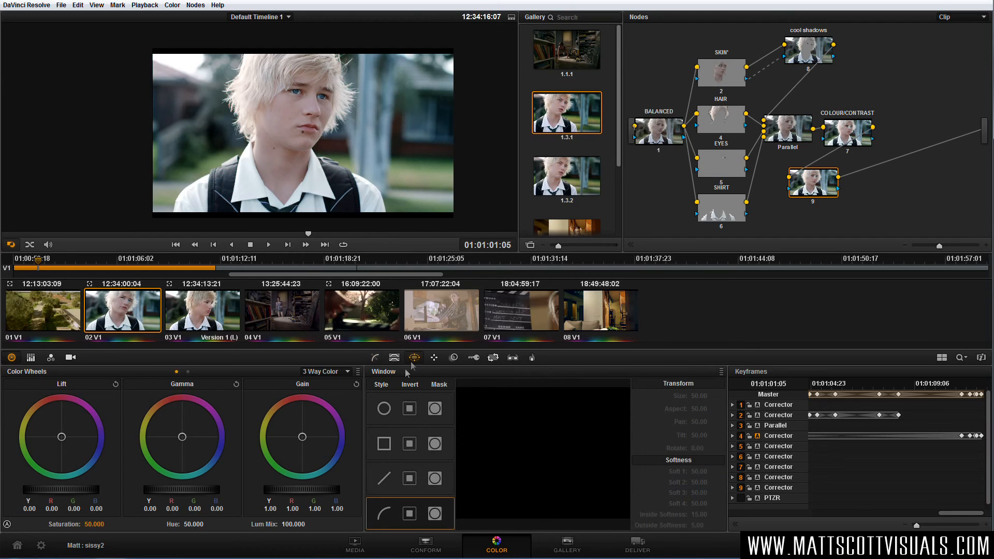
pyautogui.click(384, 409)
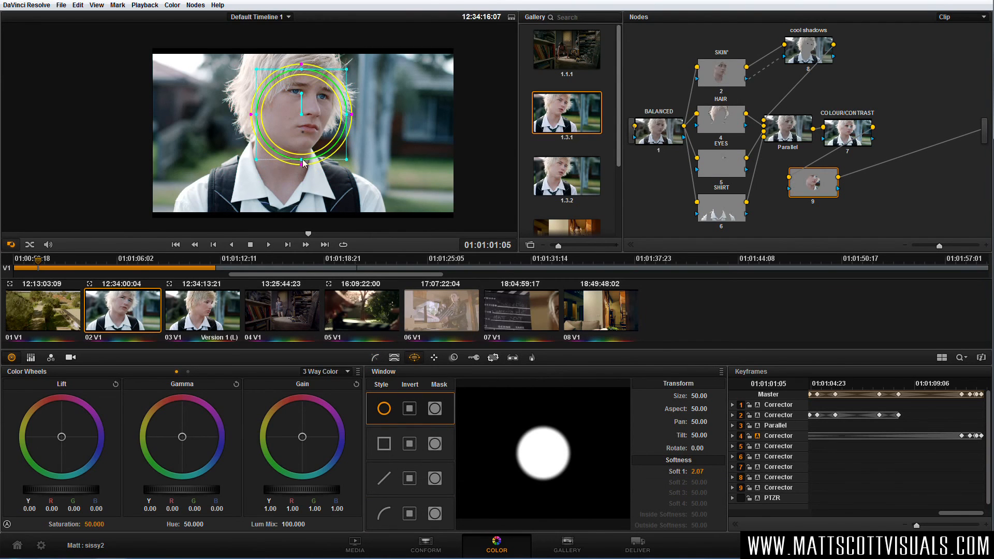
pyautogui.moveTo(302, 159); pyautogui.dragTo(301, 185)
pyautogui.moveTo(346, 115); pyautogui.dragTo(393, 118)
pyautogui.moveTo(284, 188); pyautogui.dragTo(285, 221)
pyautogui.moveTo(290, 98); pyautogui.dragTo(300, 71)
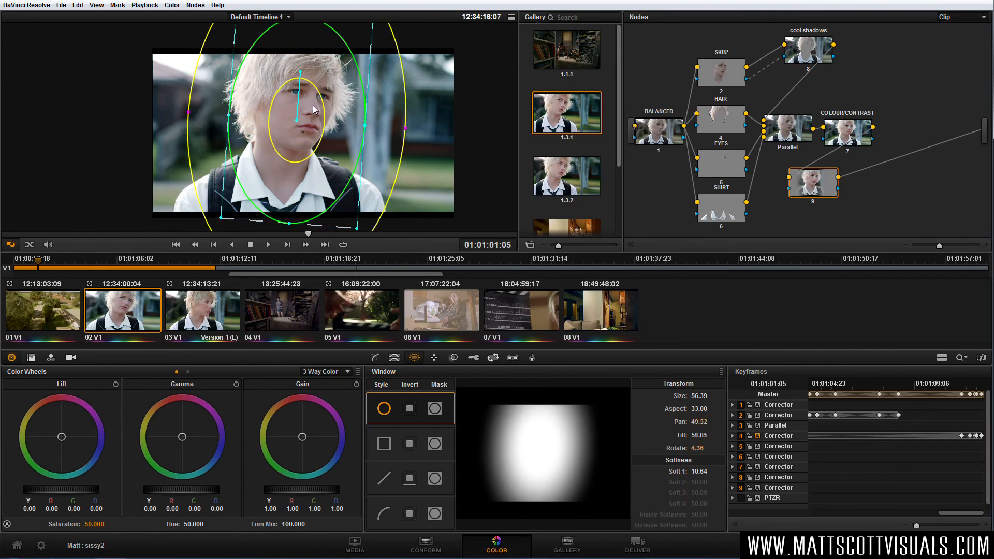
# Set the windowed node's saturation to 54 and sharpen it with a blur radius of 0.46 on all channels.
pyautogui.click(375, 358)
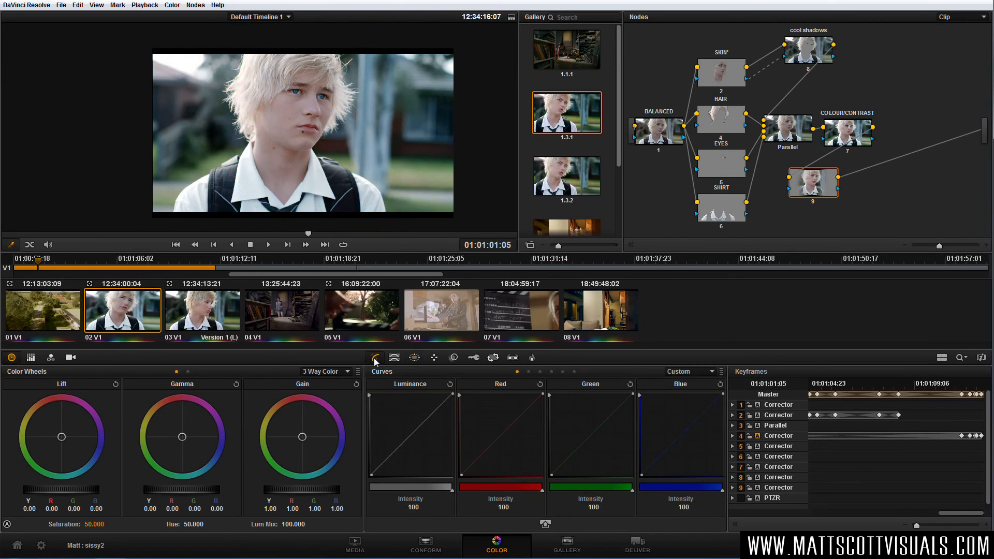
pyautogui.moveTo(95, 524); pyautogui.dragTo(108, 523)
pyautogui.click(454, 358)
pyautogui.moveTo(458, 448)
pyautogui.mouseDown()
pyautogui.moveTo(458, 467)
pyautogui.moveTo(457, 448)
pyautogui.mouseUp()
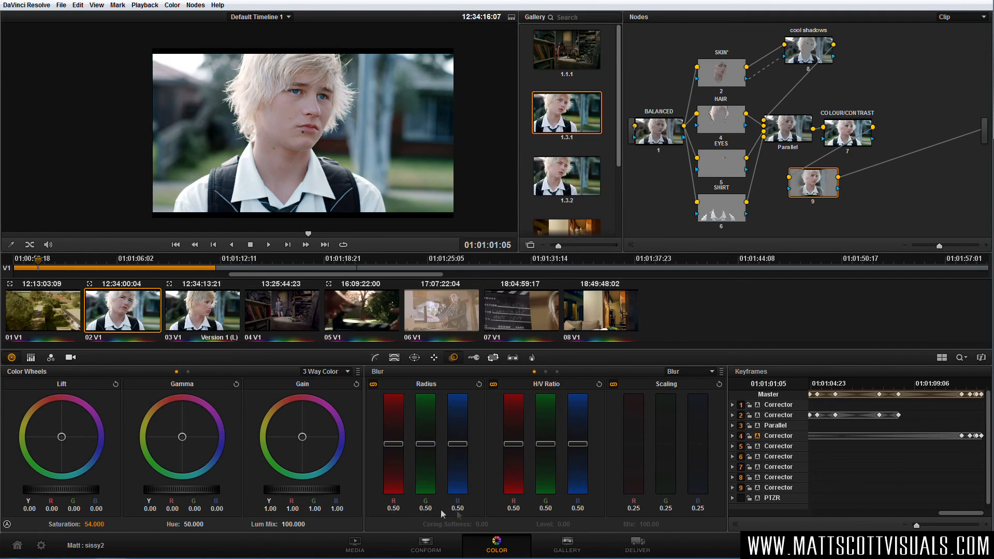
pyautogui.moveTo(461, 442); pyautogui.dragTo(461, 421)
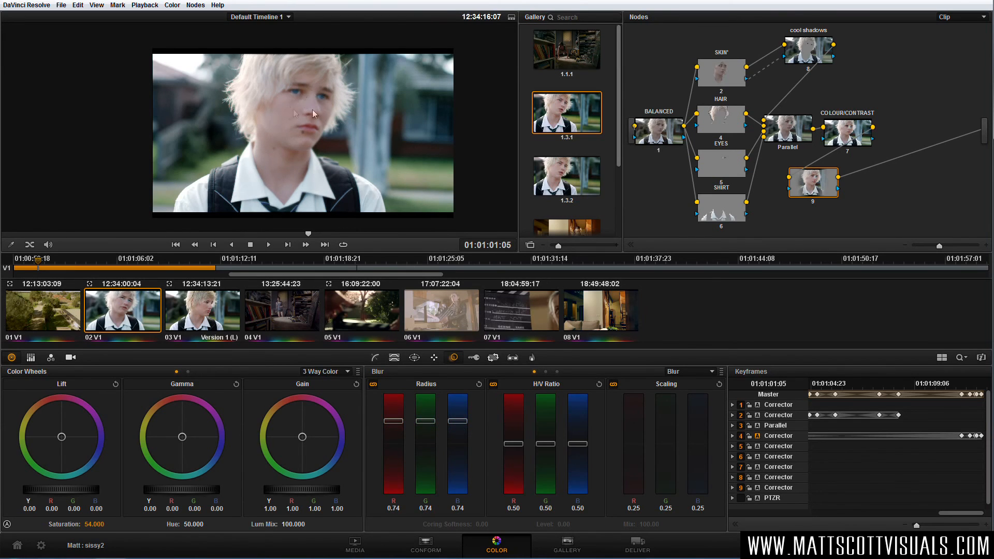
pyautogui.moveTo(460, 420); pyautogui.dragTo(457, 467)
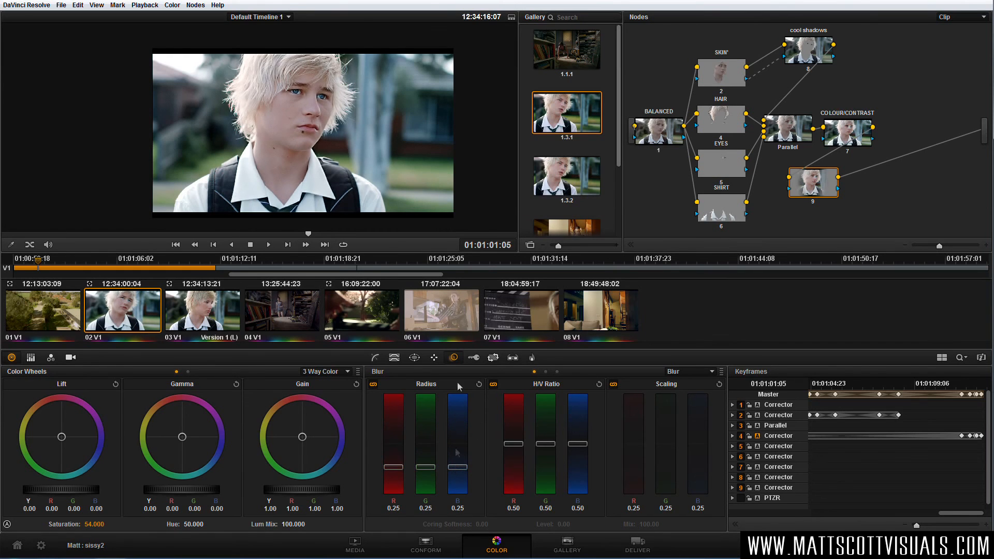
pyautogui.scroll(2, 318, 130)
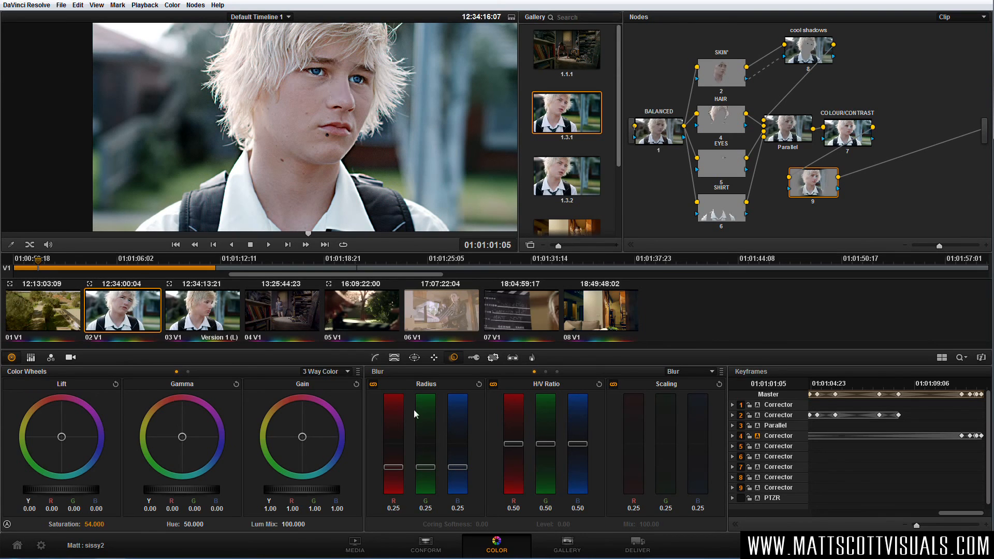
pyautogui.moveTo(458, 467); pyautogui.dragTo(465, 451)
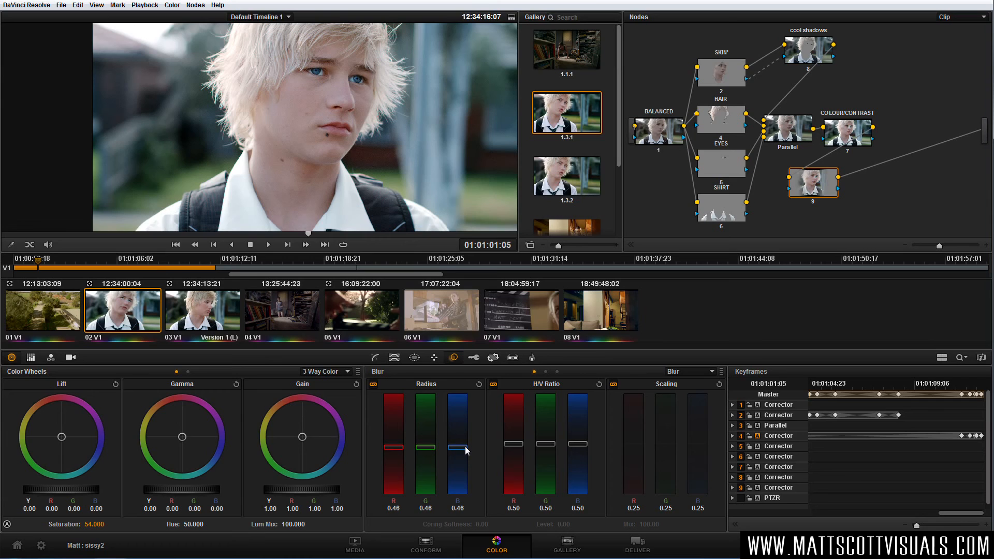
# Preview the area isolated by node 9's window in highlight mode and return to the normal picture.
pyautogui.scroll(-3, 334, 133)
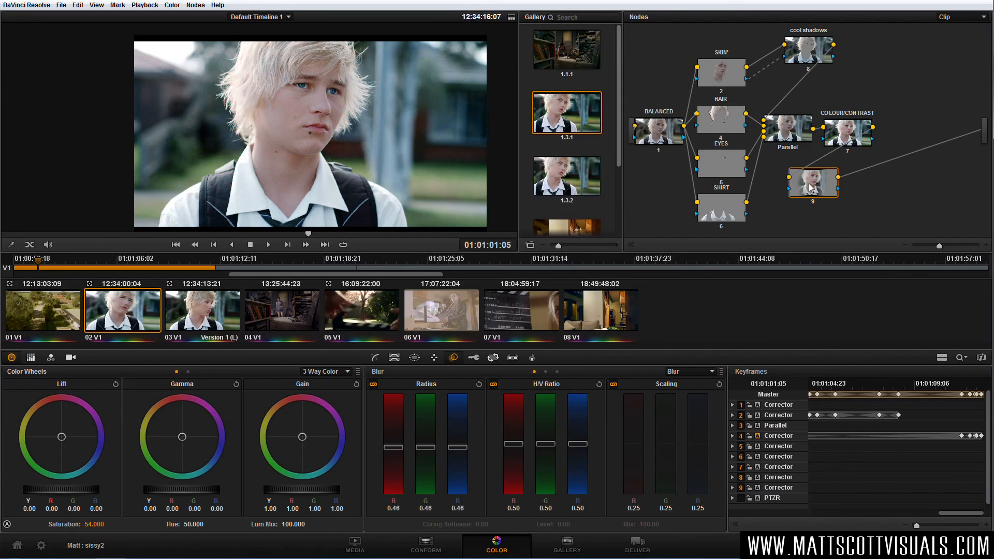
pyautogui.hotkey('shift', 'h')
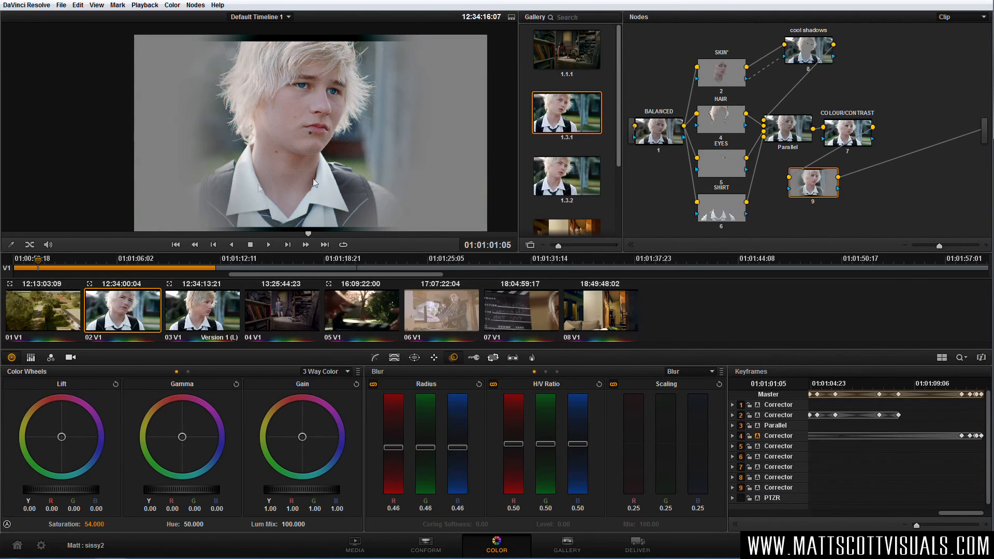
pyautogui.hotkey('shift', 'h')
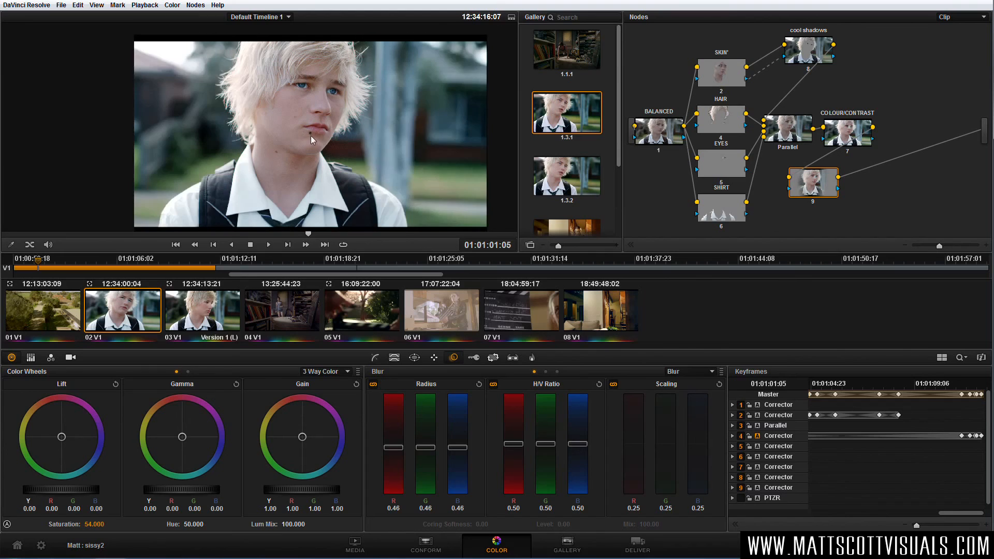
# Add an outside node to node 9 and place it directly beside that node.
pyautogui.rightClick(821, 186)
pyautogui.click(857, 203)
pyautogui.moveTo(861, 192); pyautogui.dragTo(865, 194)
# Darken the outside node's midtones with the curves and blur it slightly to a radius of 0.52 red, 0.52 green and 0.53 blue.
pyautogui.click(374, 358)
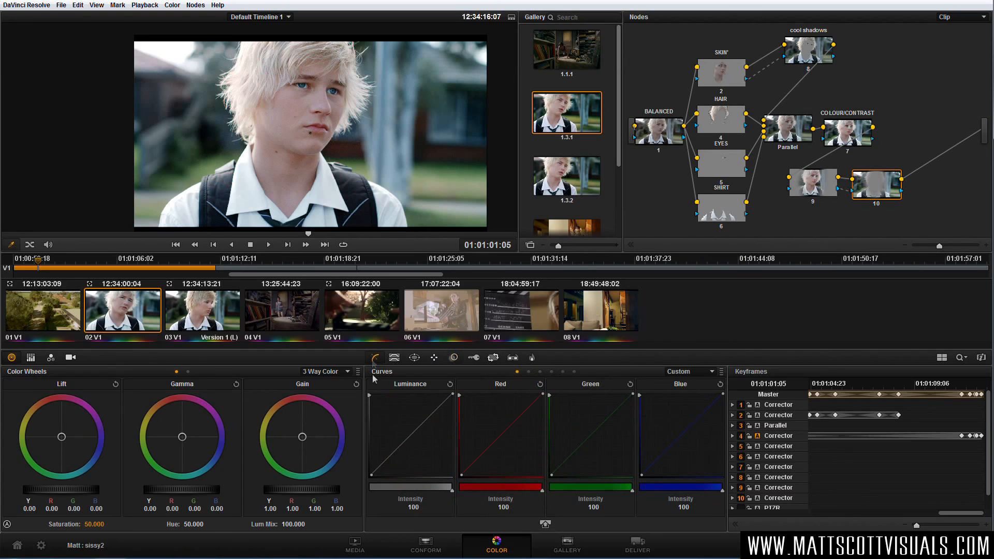
pyautogui.moveTo(393, 453); pyautogui.dragTo(411, 445)
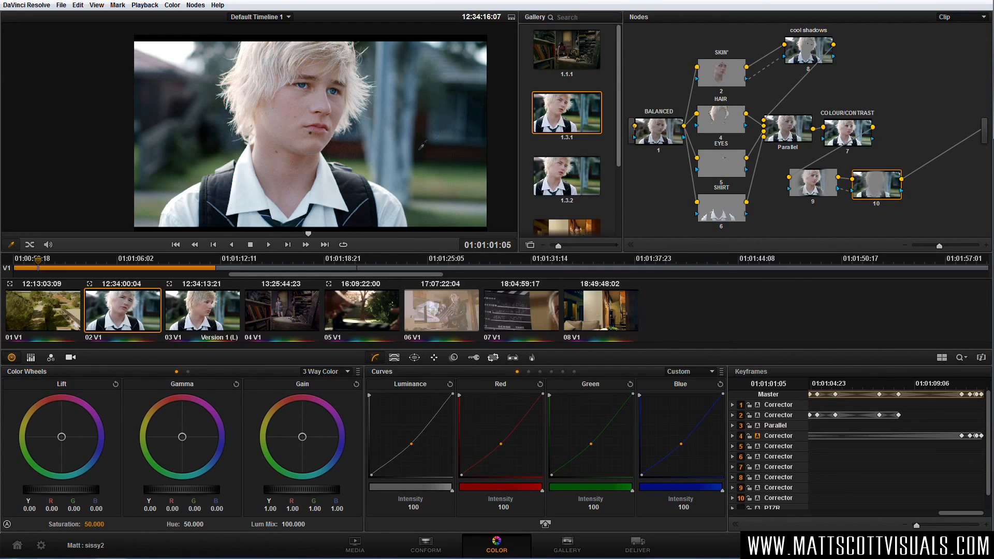
pyautogui.click(454, 358)
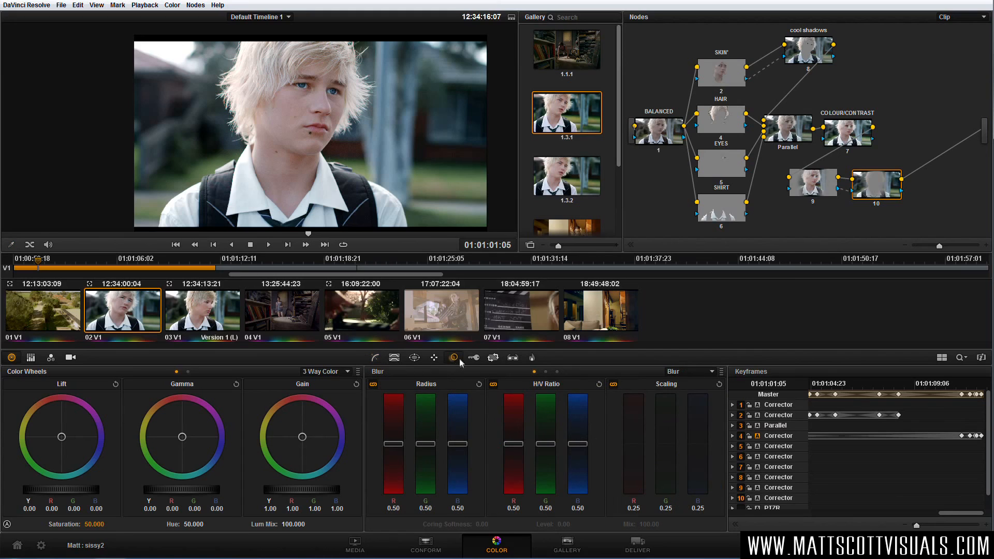
pyautogui.moveTo(458, 443); pyautogui.dragTo(462, 443)
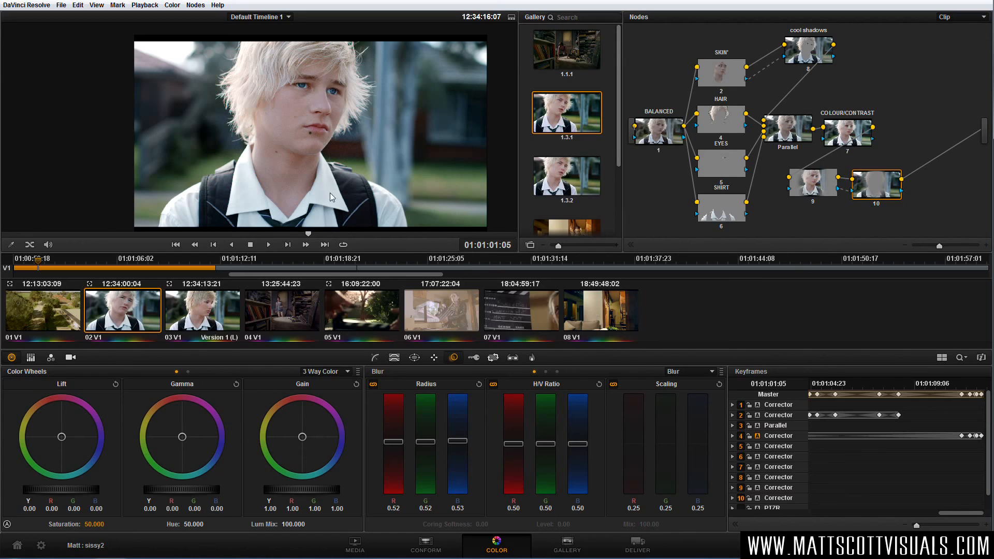
# Track node 9's window forward on the boy from the current frame and stop the tracking after a few seconds of footage.
pyautogui.click(818, 189)
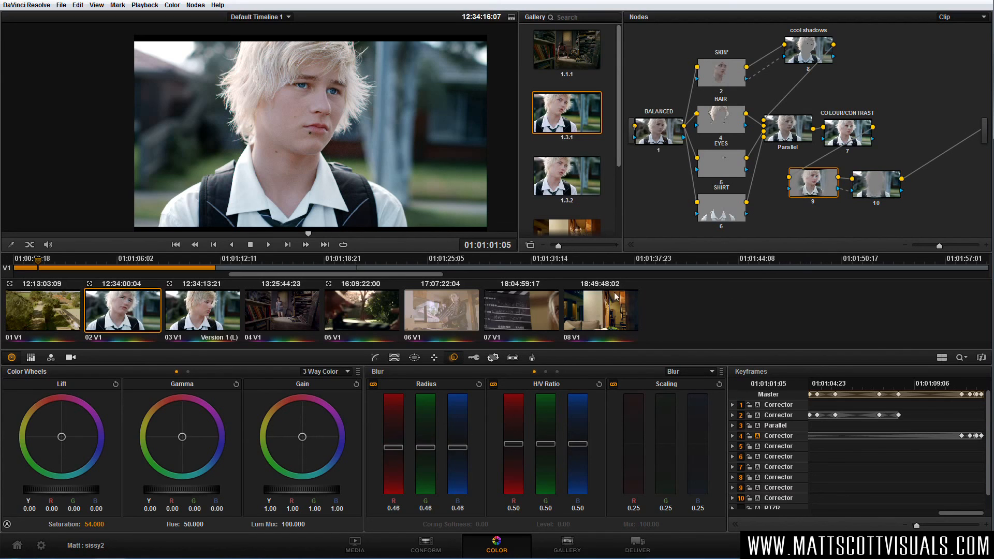
pyautogui.click(414, 357)
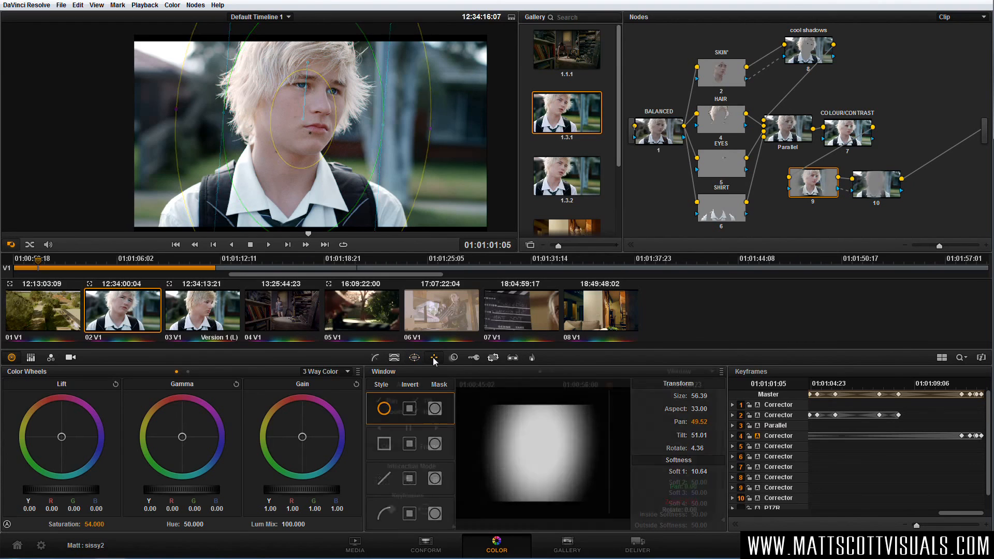
pyautogui.click(434, 358)
pyautogui.click(439, 428)
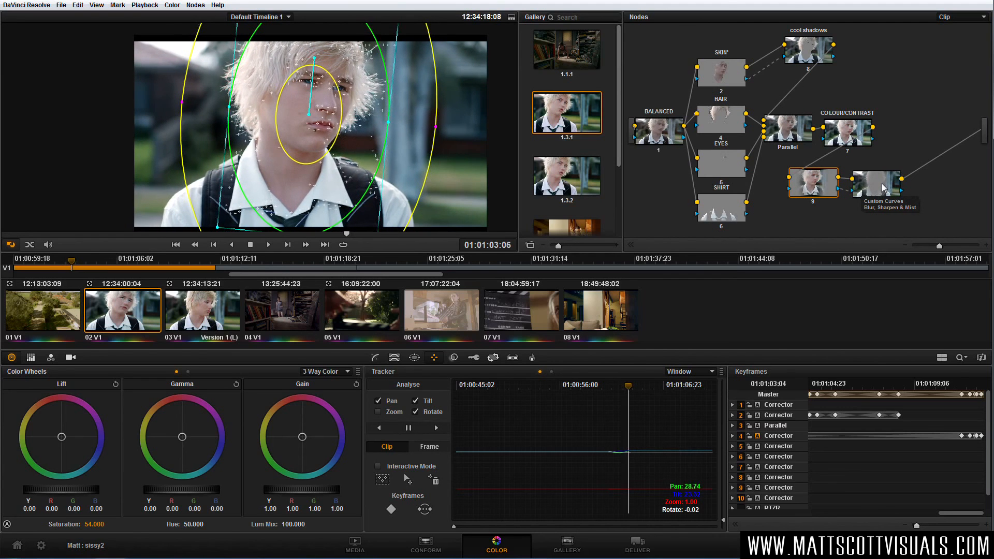
pyautogui.click(409, 428)
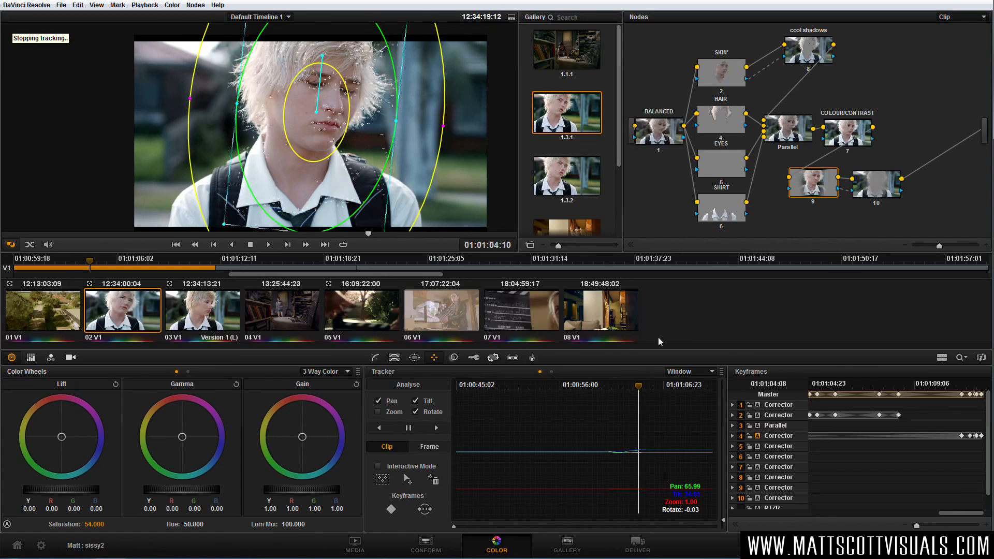
# Move nodes 9 and 10 further along the graph so they sit below and beyond the COLOUR/CONTRAST node.
pyautogui.click(375, 357)
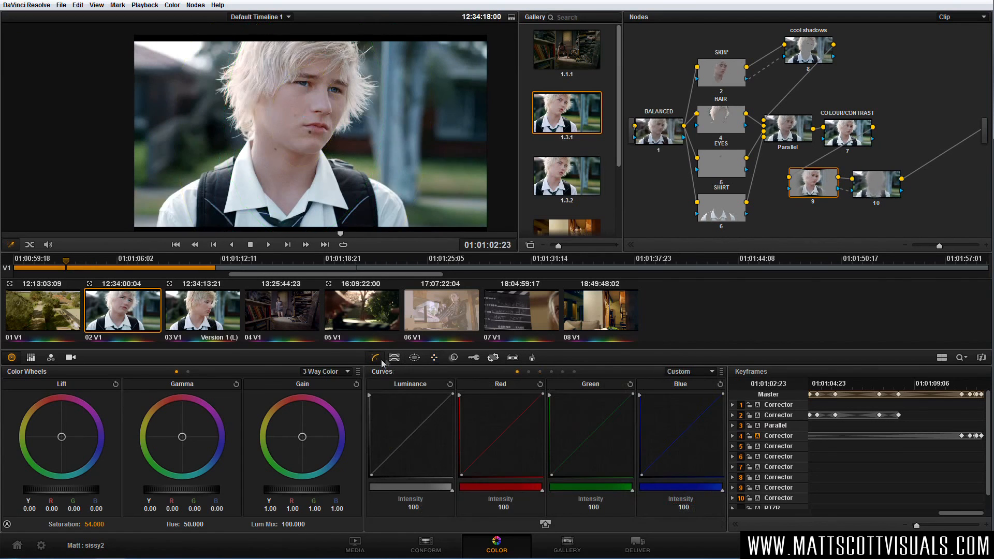
pyautogui.scroll(2, 336, 146)
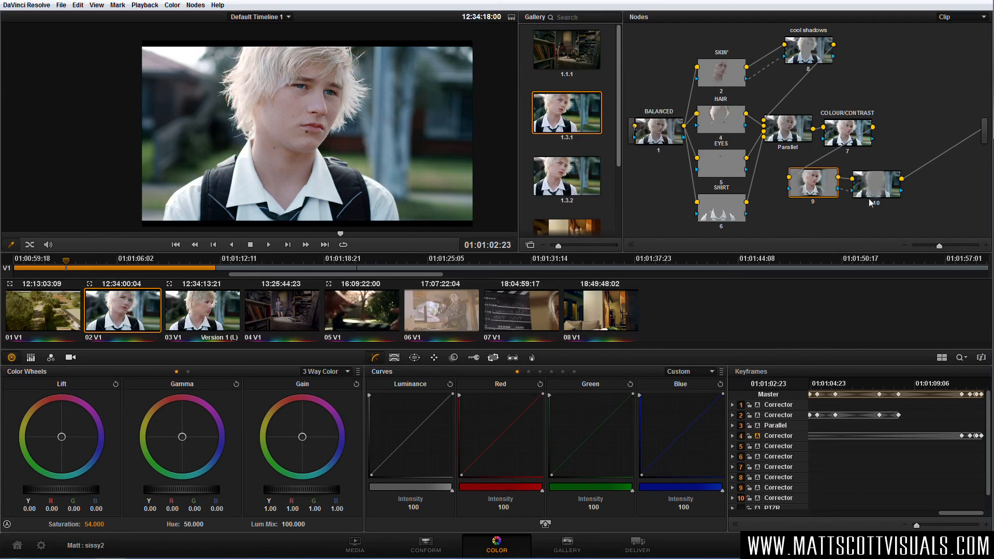
pyautogui.moveTo(870, 193); pyautogui.dragTo(902, 193)
pyautogui.moveTo(821, 187); pyautogui.dragTo(863, 193)
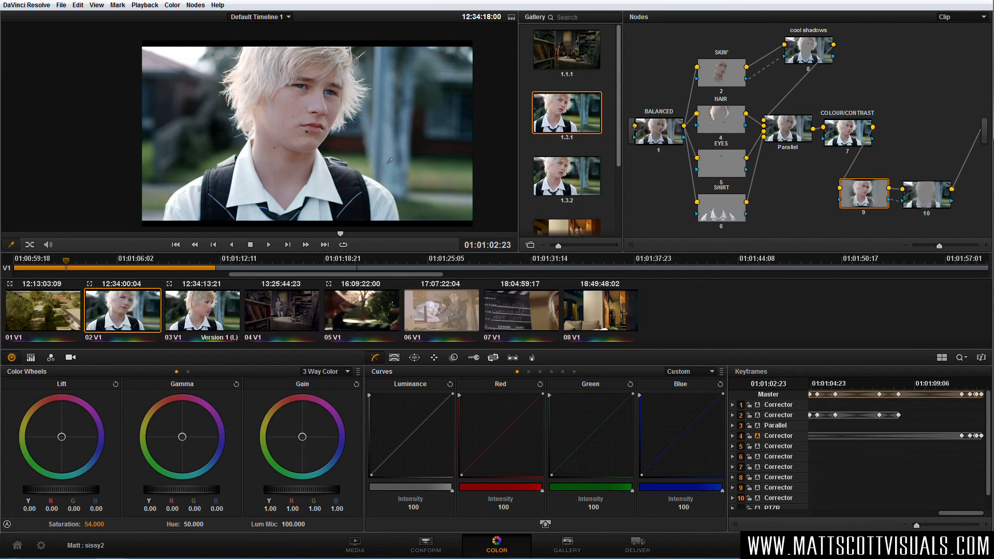
# Compare the ungraded picture with the finished grade by bypassing and re-enabling all nodes.
pyautogui.click(394, 357)
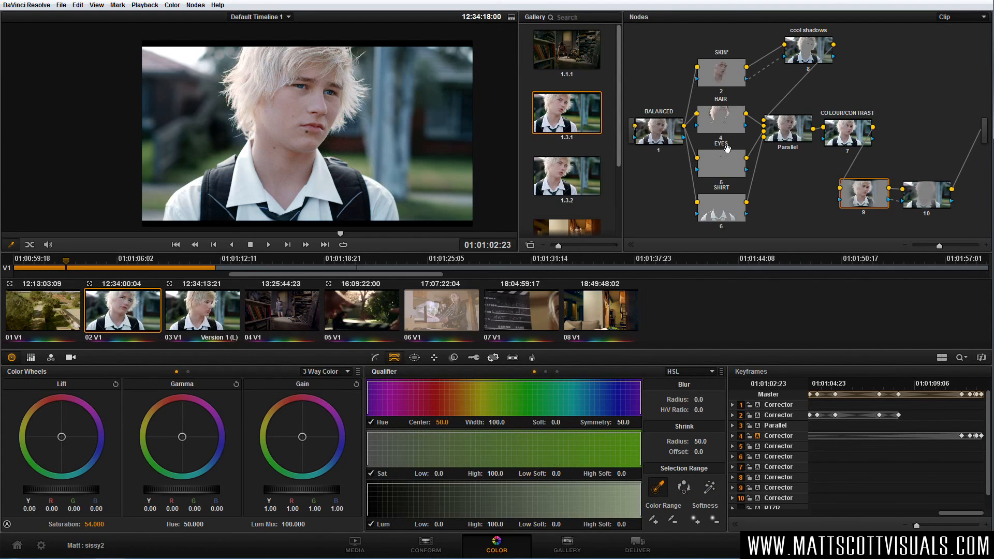
pyautogui.moveTo(728, 135)
pyautogui.hotkey('alt', 'd')
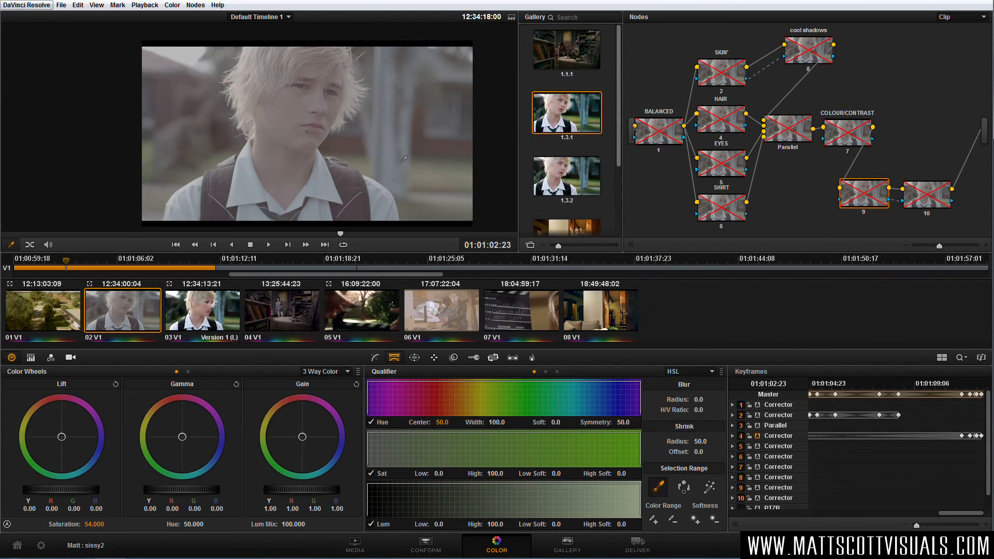
pyautogui.hotkey('alt', 'd')
pyautogui.hotkey('alt', 'd')
pyautogui.hotkey('alt', 'd')
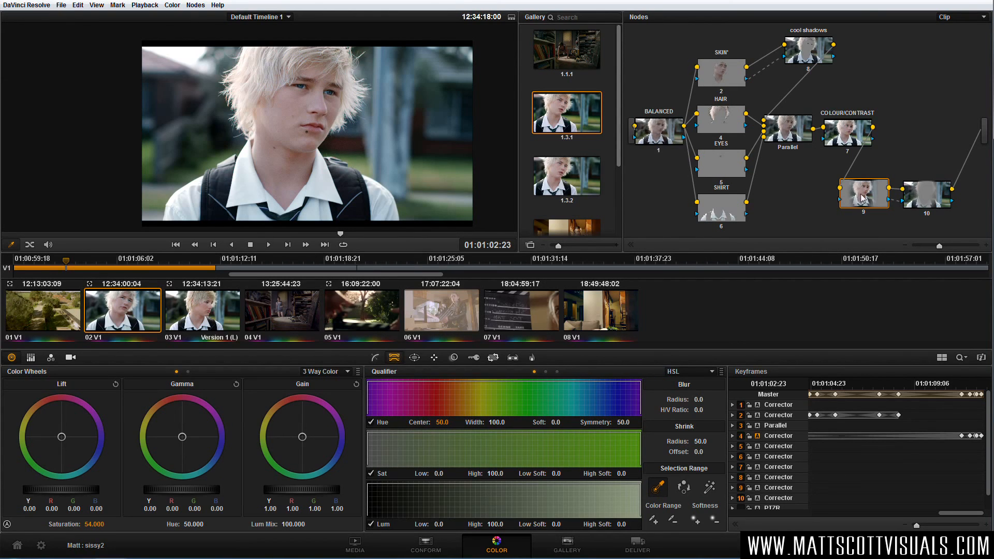
# Tighten node 9's circular window to size 53.47 and aspect 33.29, and raise the node's gain to 1.06 on all channels.
pyautogui.click(414, 357)
pyautogui.moveTo(372, 130); pyautogui.dragTo(365, 125)
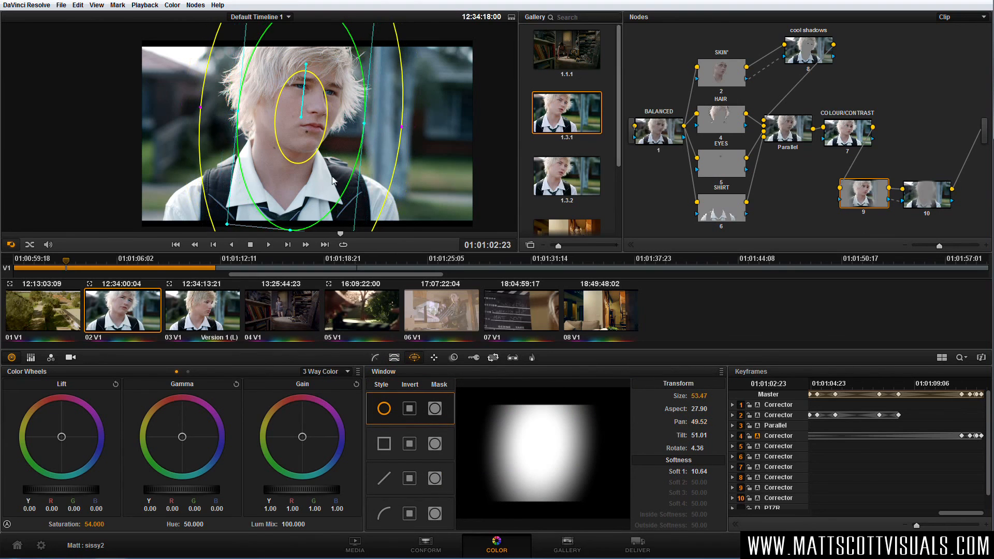
pyautogui.moveTo(295, 234); pyautogui.dragTo(292, 213)
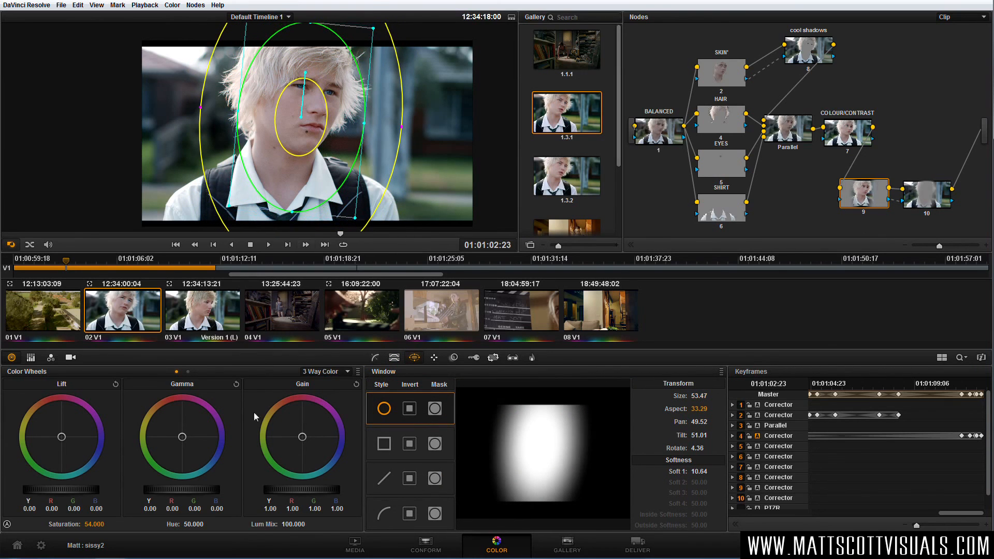
pyautogui.moveTo(299, 489); pyautogui.dragTo(332, 493)
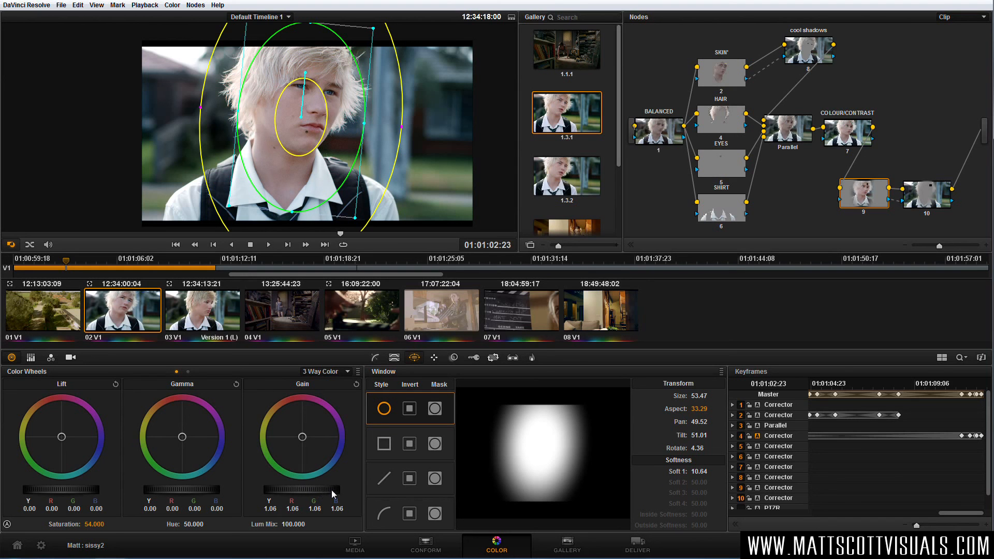
# Examine the graded shot in the full-screen viewer.
pyautogui.hotkey('ctrl', 'f')
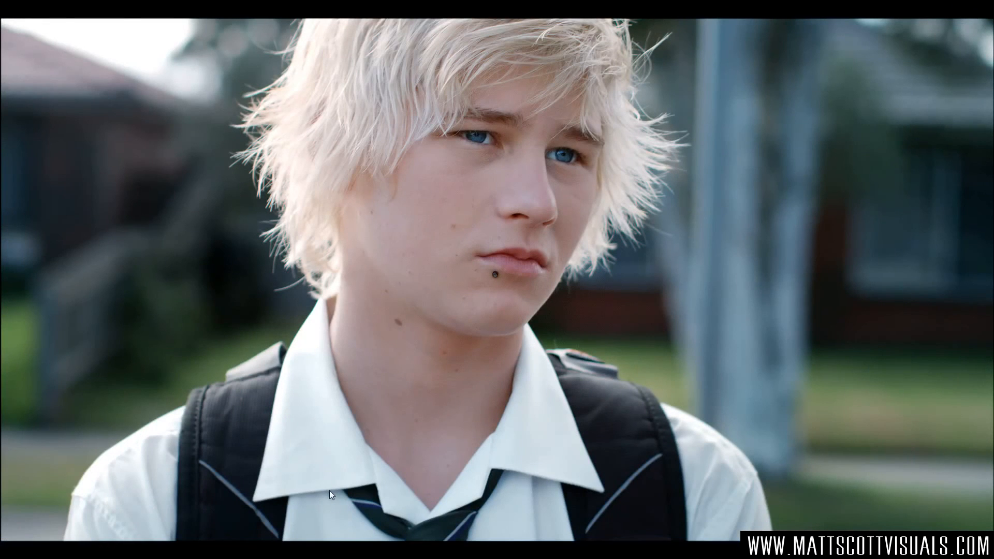
pyautogui.hotkey('ctrl', 'f')
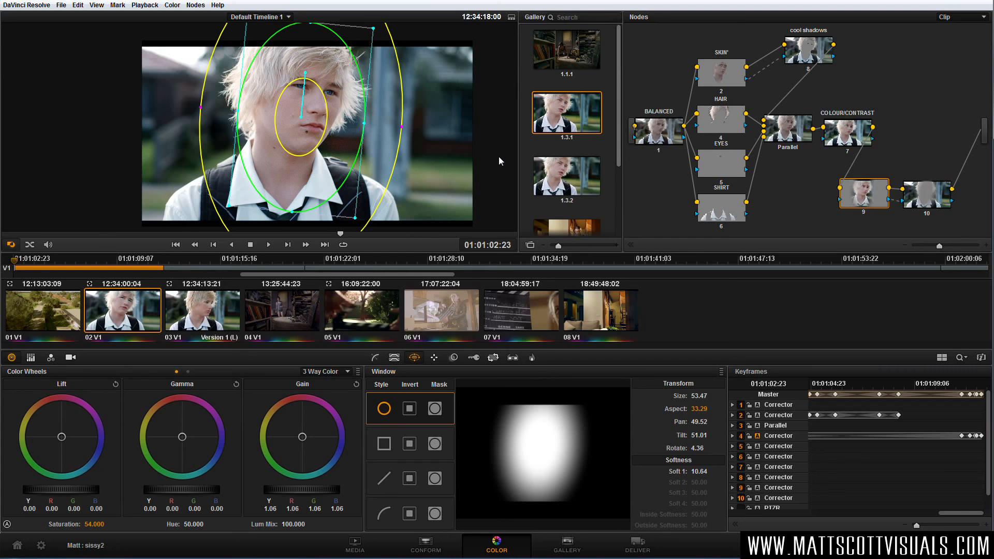
pyautogui.hotkey('ctrl', 'f')
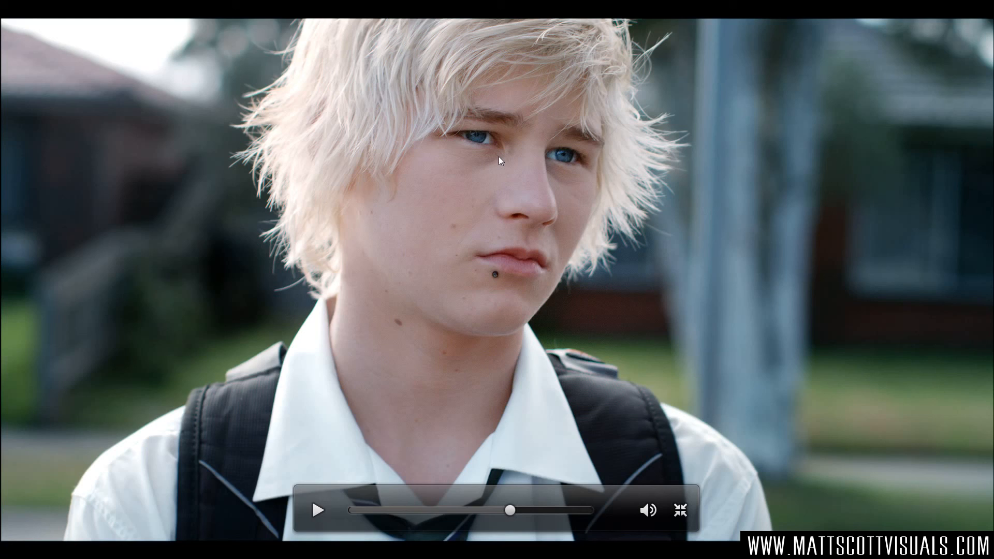
# Leave the full-screen viewer, switch to Facebook in Firefox, search for "sissy boy (short film)" and open the film's page.
pyautogui.hotkey('ctrl', 'f')
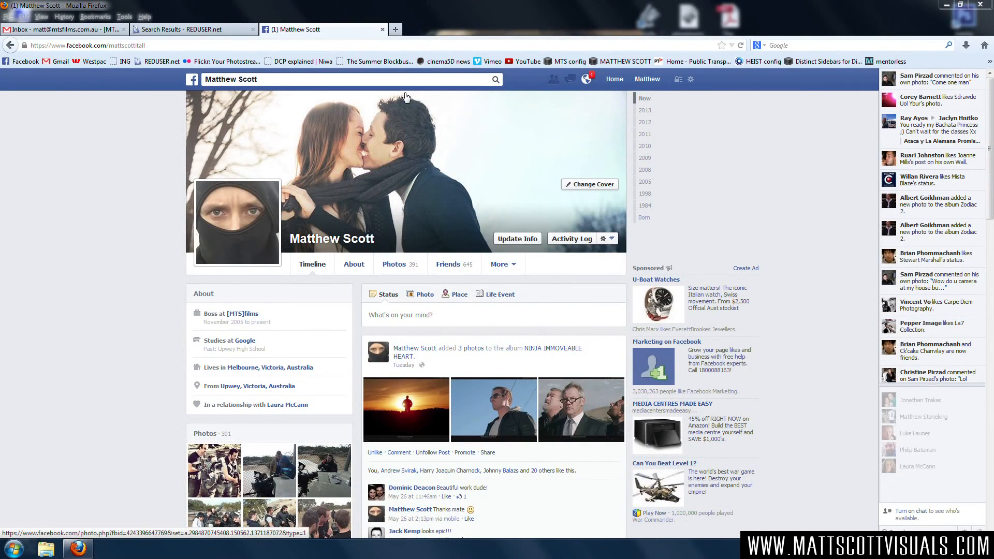
pyautogui.click(371, 82)
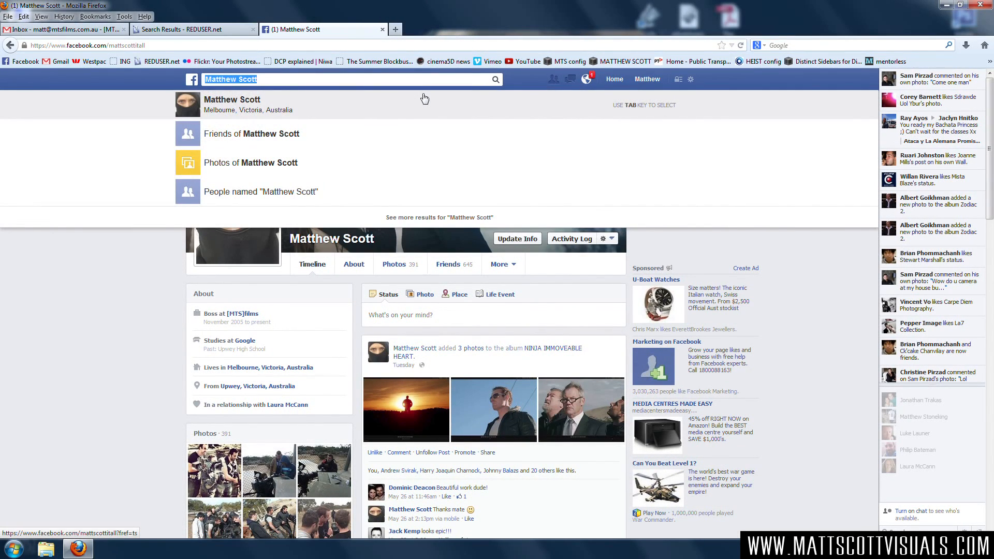
pyautogui.write('sissy boy')
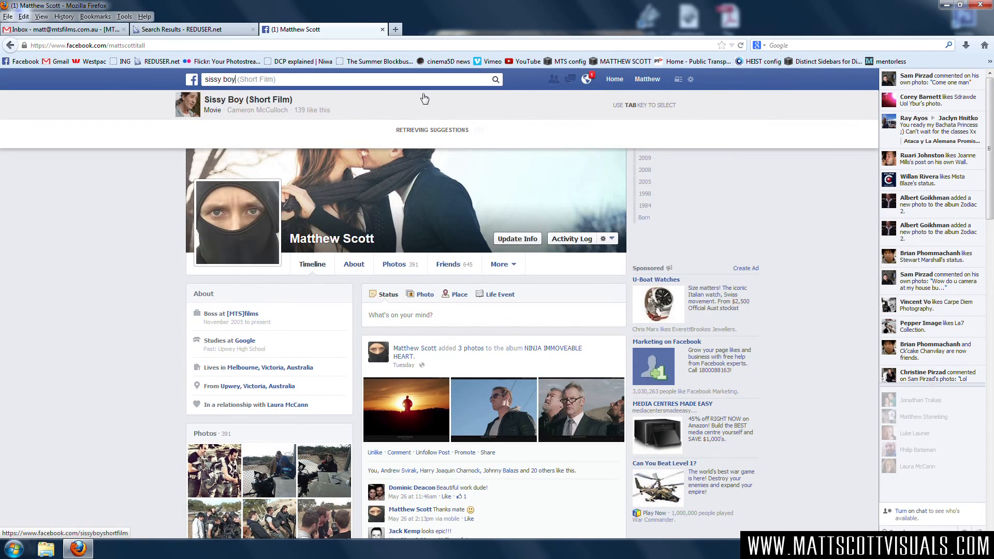
pyautogui.write(' (short film)')
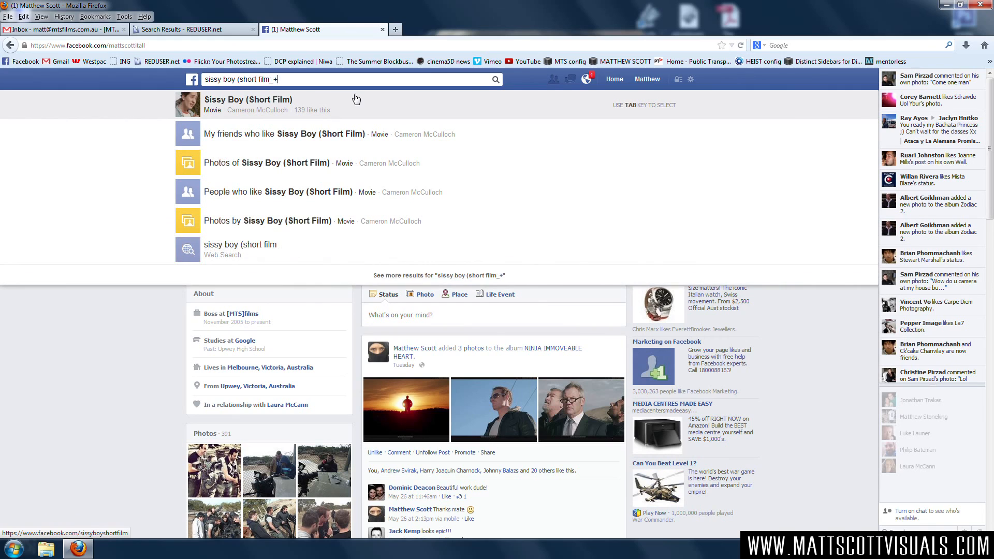
pyautogui.click(281, 113)
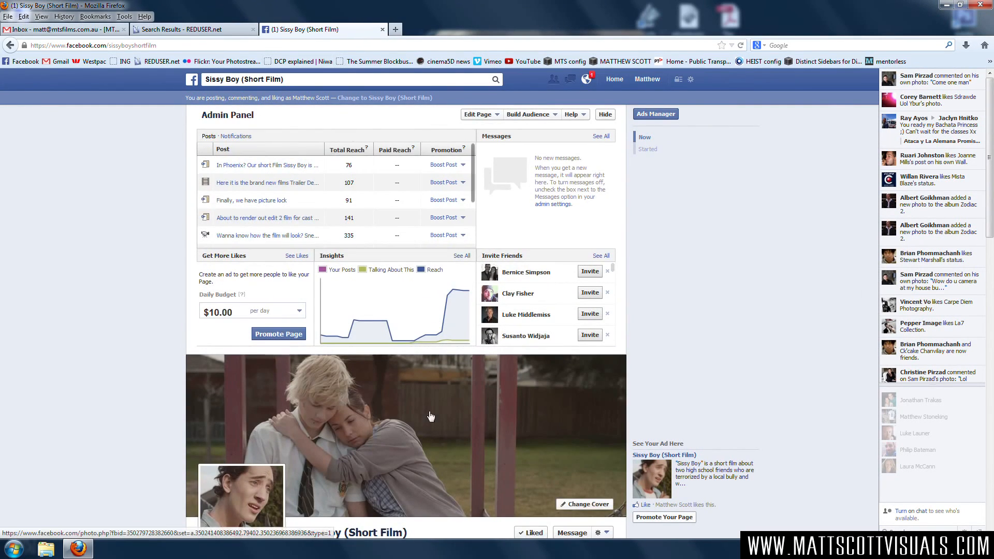
# Look through the Sissy Boy (Short Film) page's cover, description and timeline posts down to the opening shot video.
pyautogui.scroll(-4, 437, 414)
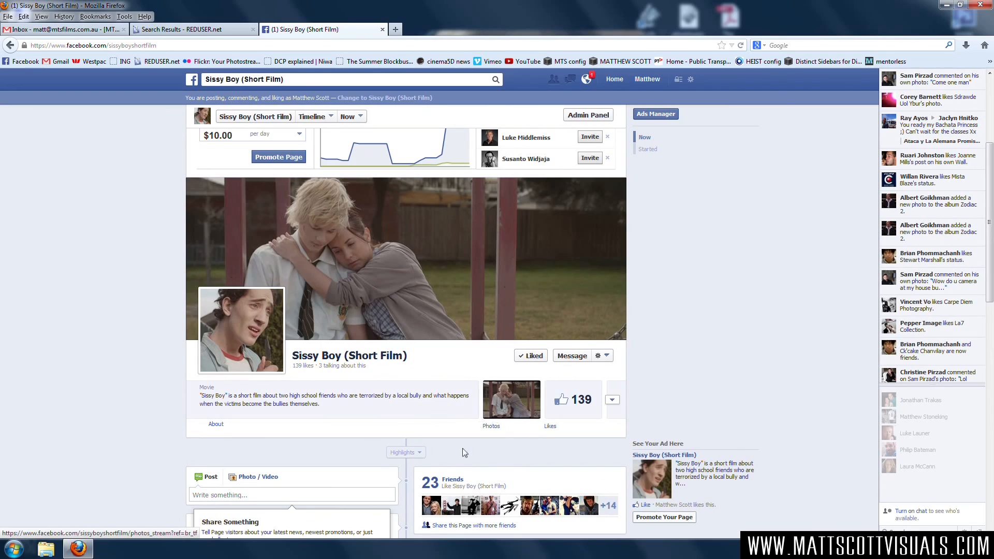
pyautogui.scroll(-10, 462, 448)
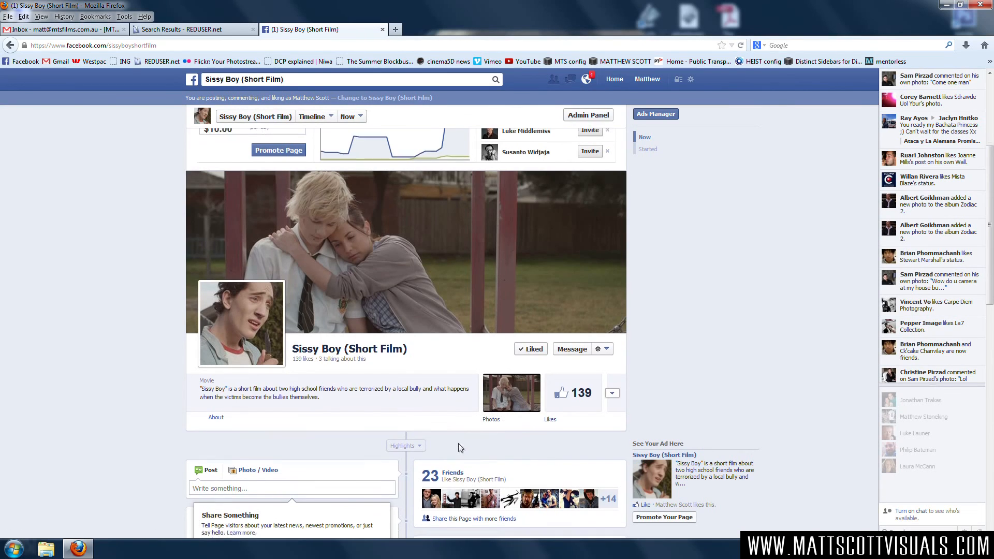
pyautogui.scroll(-3, 465, 443)
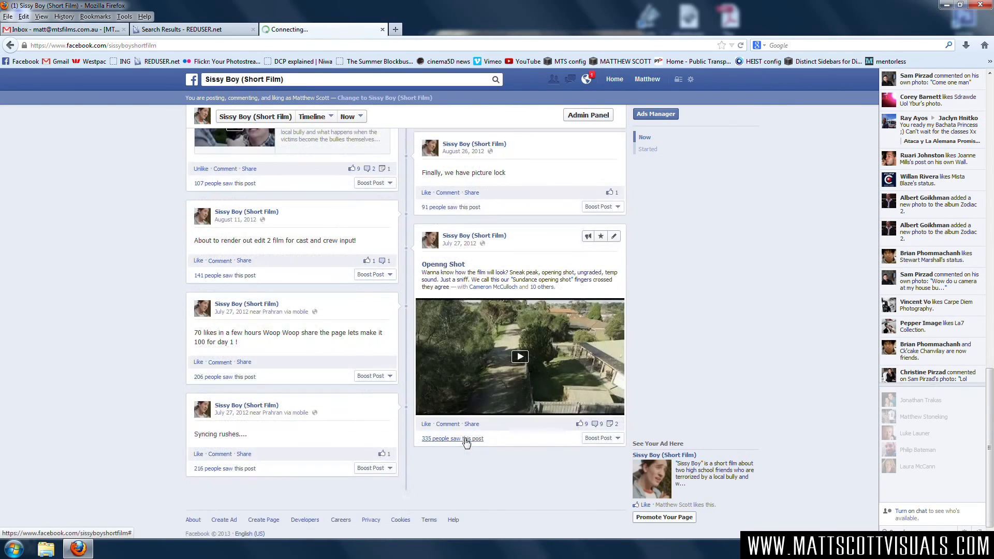
pyautogui.scroll(15, 464, 438)
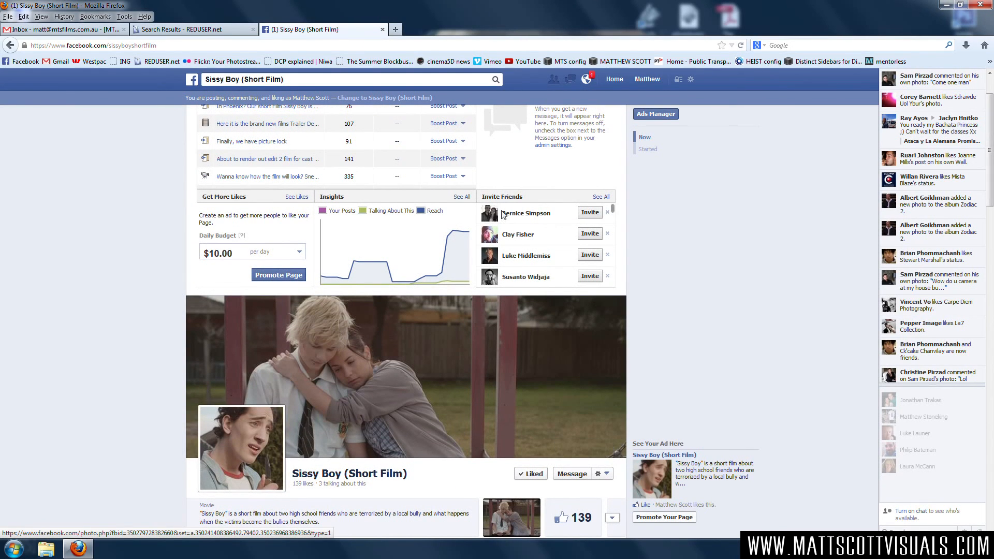
pyautogui.scroll(2, 741, 381)
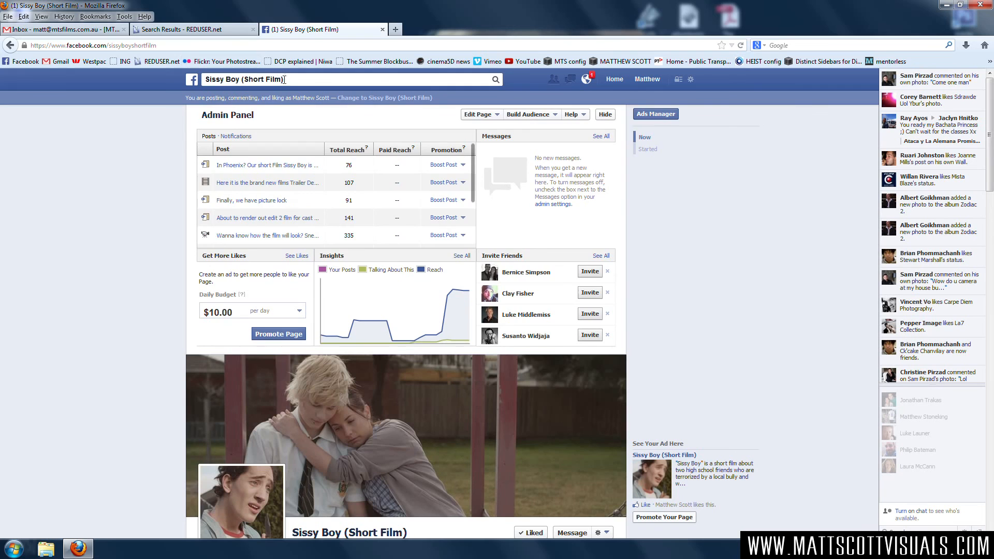
# Search Facebook for the THE NINJA MOVIES group and open it.
pyautogui.click(292, 80)
pyautogui.write('THE ')
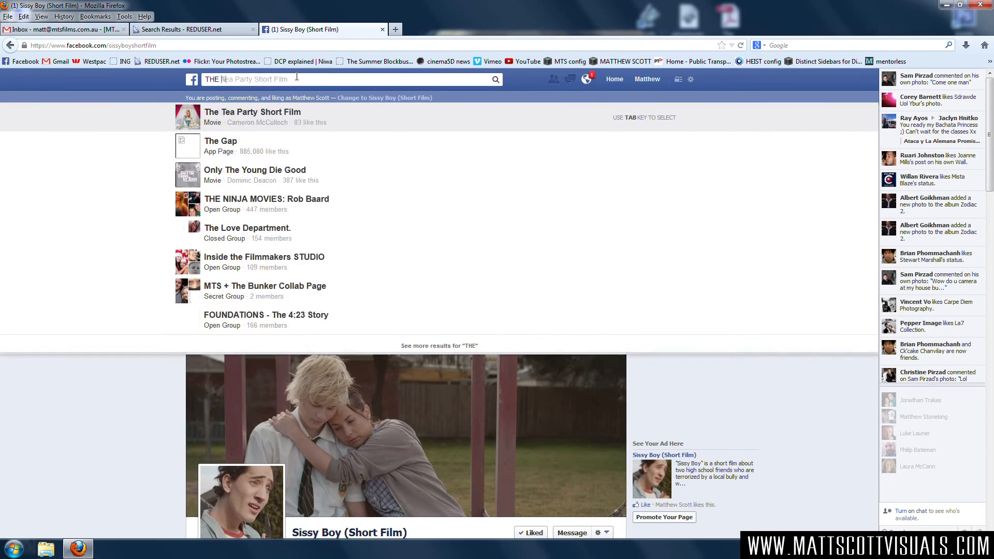
pyautogui.write('NINJA MOVIES')
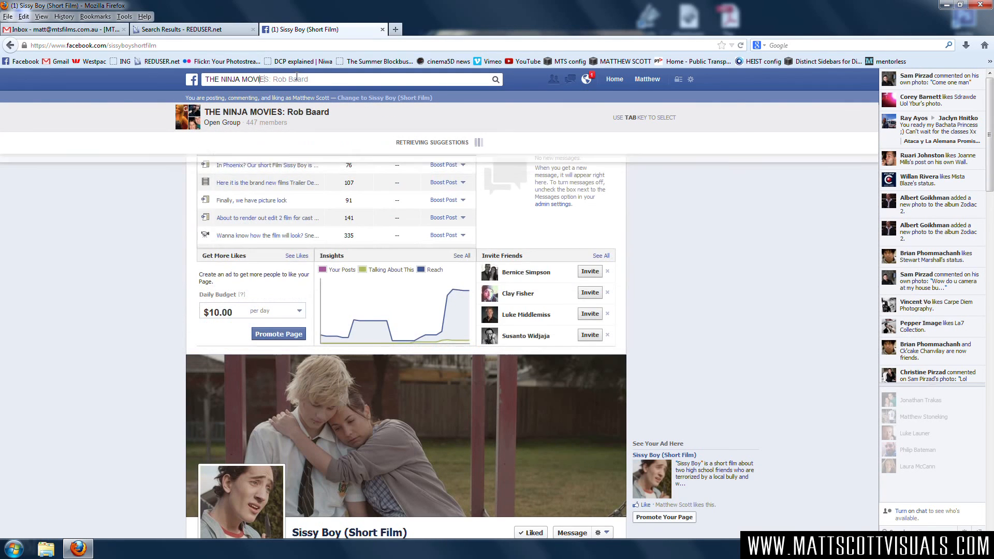
pyautogui.write(': R')
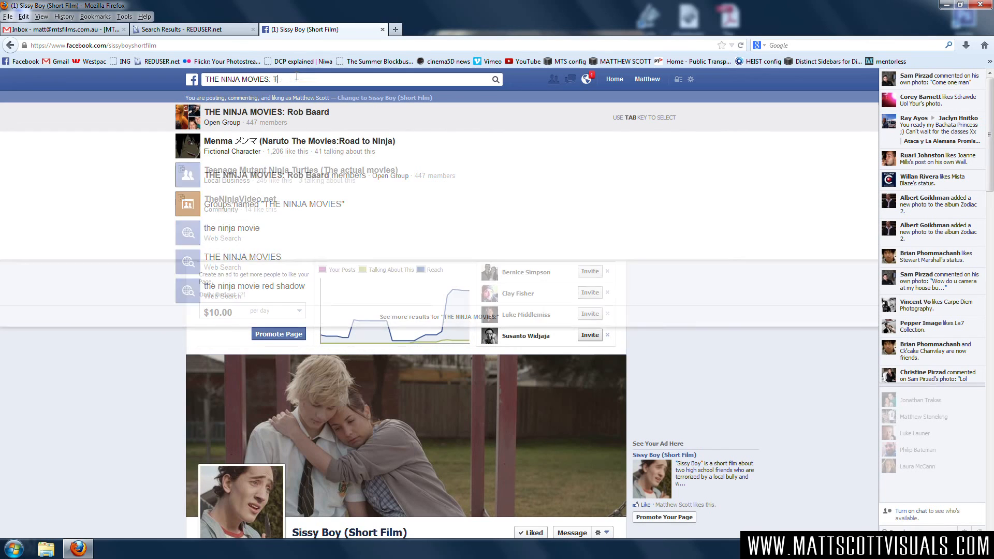
pyautogui.write('ob Baar')
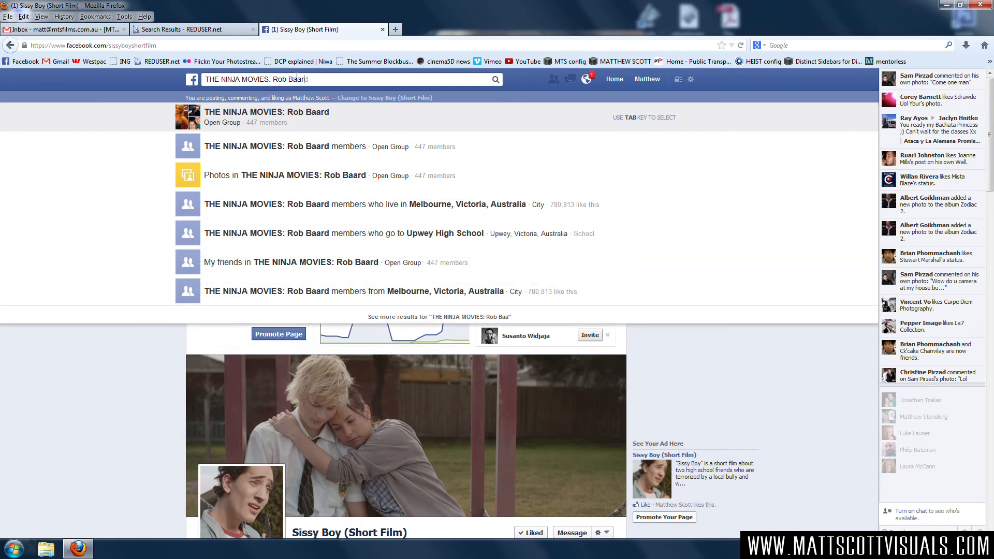
pyautogui.write('d')
pyautogui.press('Return')
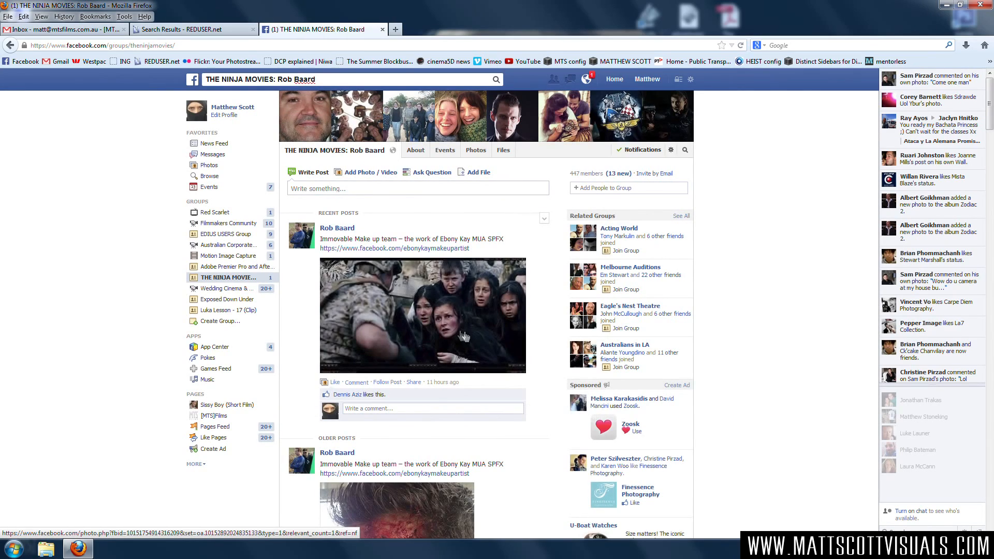
# Browse the behind-the-scenes photos and older posts in the THE NINJA MOVIES group feed.
pyautogui.scroll(-5, 507, 352)
pyautogui.scroll(-15, 506, 354)
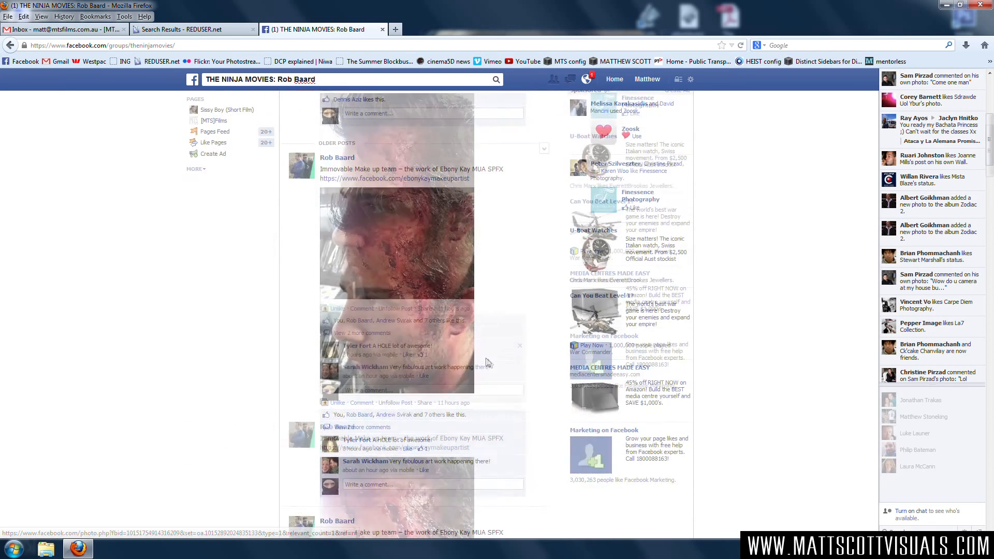
pyautogui.scroll(-15, 492, 366)
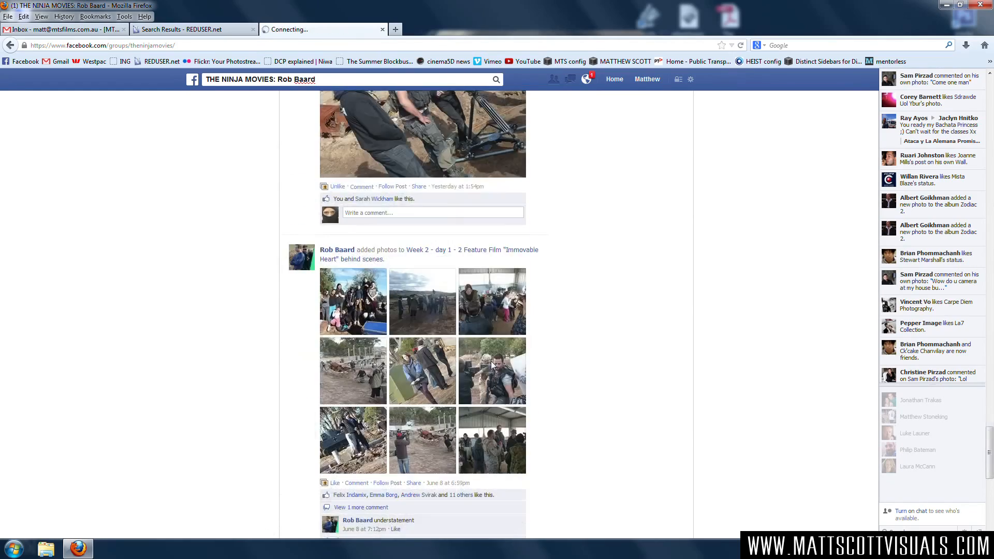
pyautogui.scroll(-15, 492, 366)
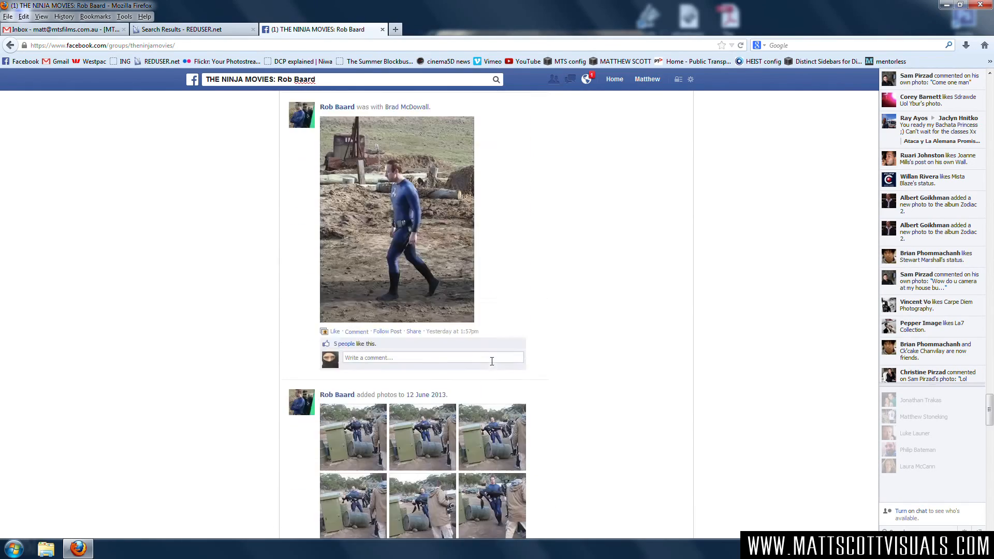
pyautogui.scroll(-15, 492, 366)
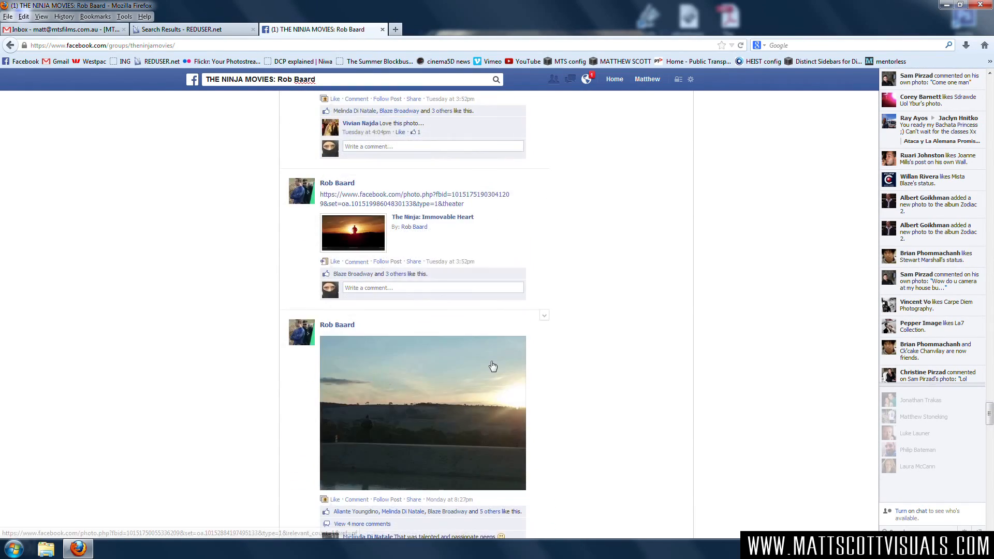
pyautogui.scroll(-15, 492, 364)
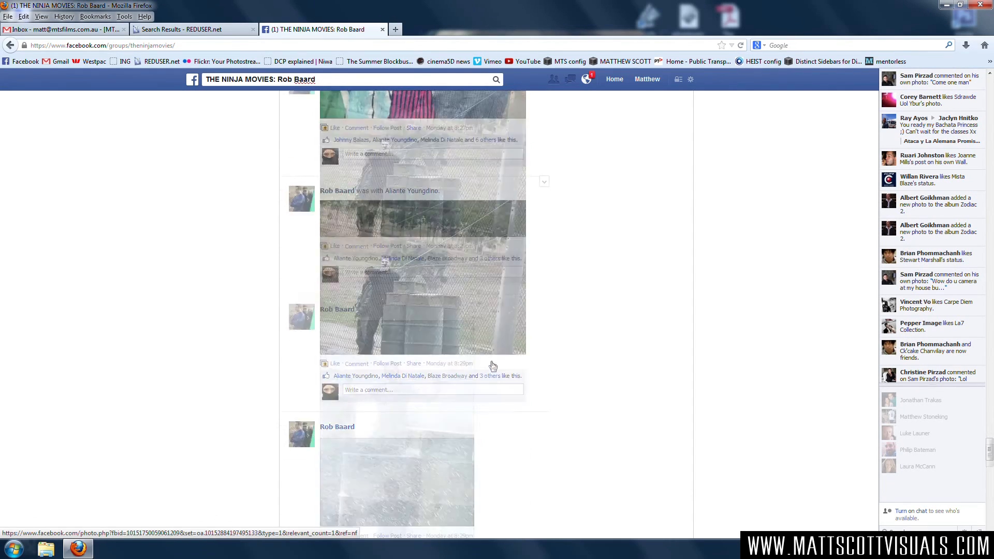
pyautogui.scroll(-10, 492, 365)
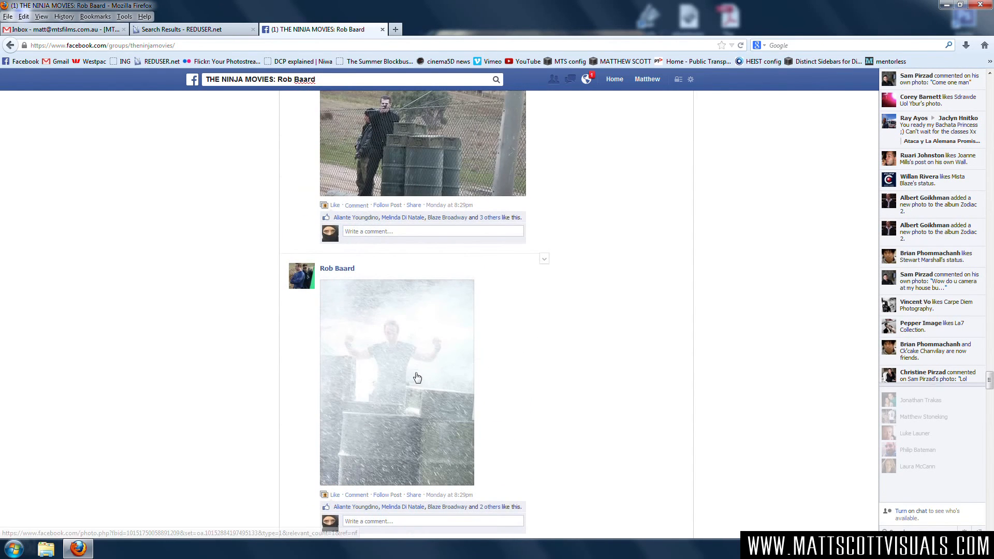